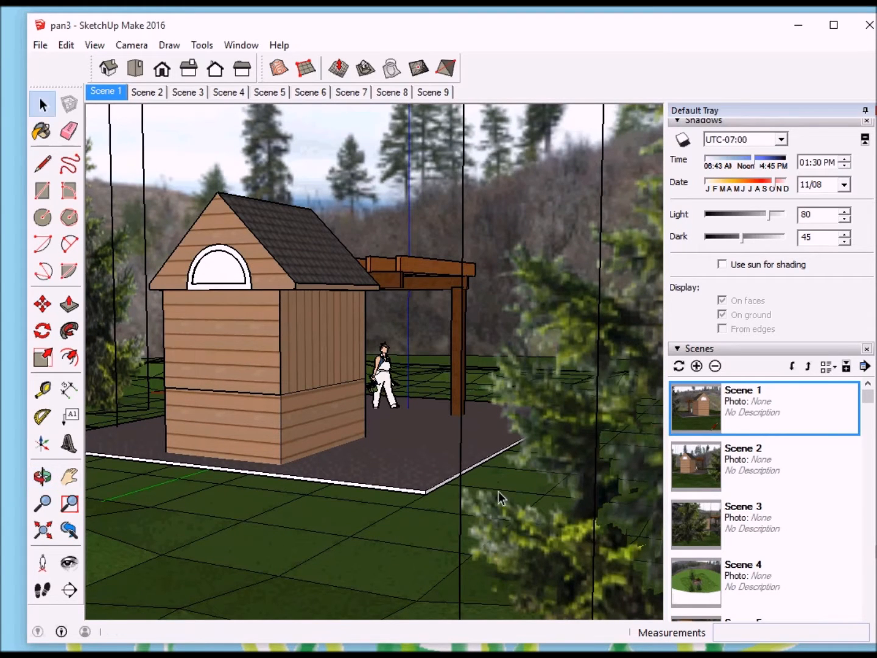
# Step: Examine the finished landscape model from several angles, including the shed, pergola, sandbox terrain, trees and curved panorama backdrop
pyautogui.moveTo(350, 467); pyautogui.dragTo(500, 551, button='middle')
pyautogui.scroll(-10, 512, 520)
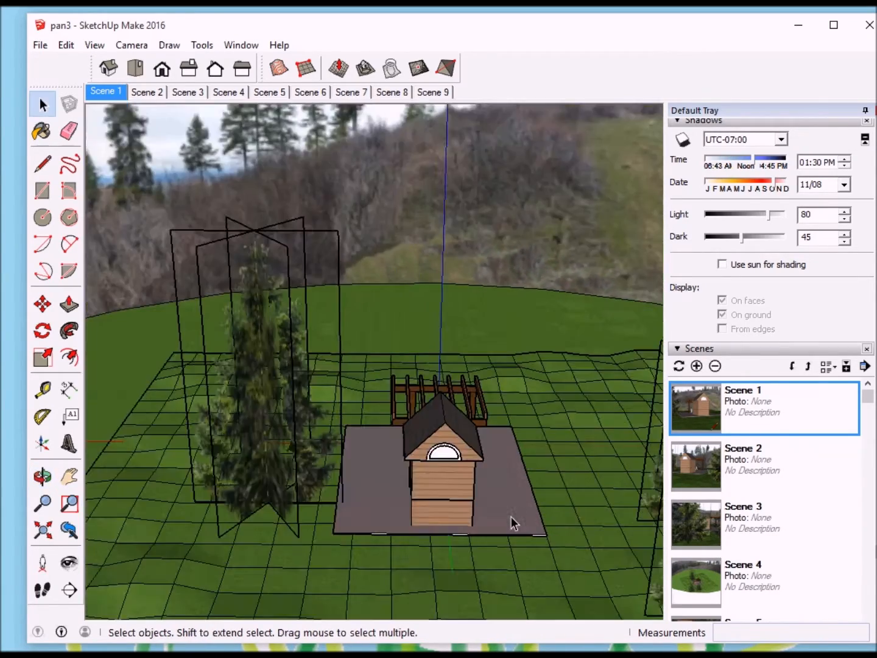
pyautogui.scroll(-5, 508, 523)
pyautogui.moveTo(507, 524); pyautogui.dragTo(637, 475, button='middle')
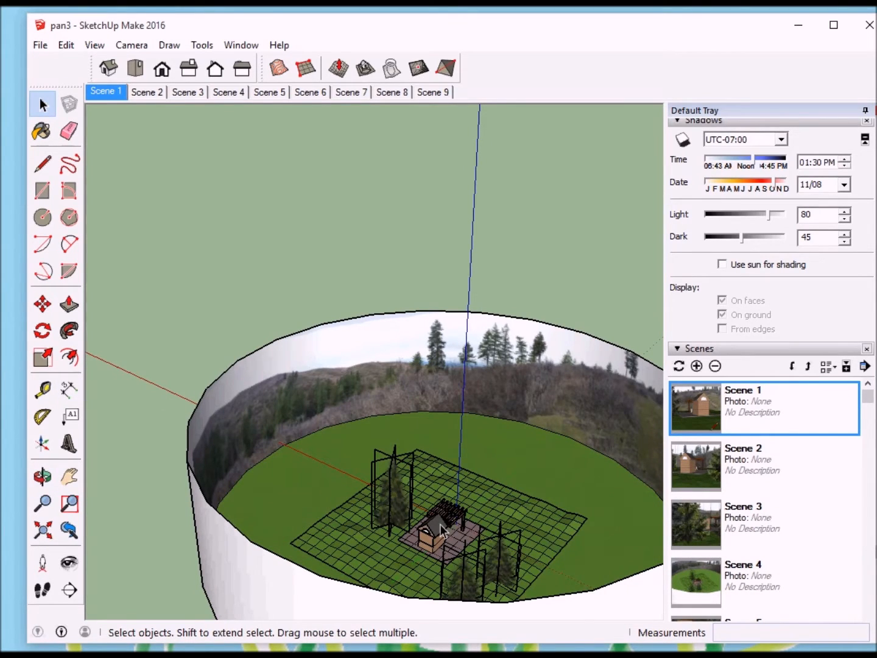
pyautogui.scroll(5, 451, 536)
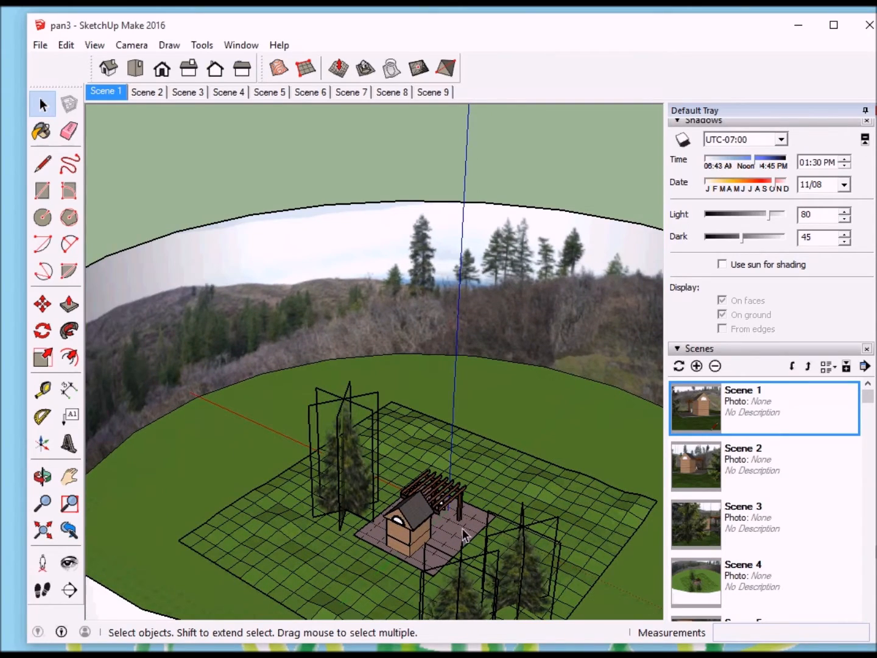
pyautogui.moveTo(494, 525); pyautogui.dragTo(253, 503, button='middle')
pyautogui.scroll(8, 316, 506)
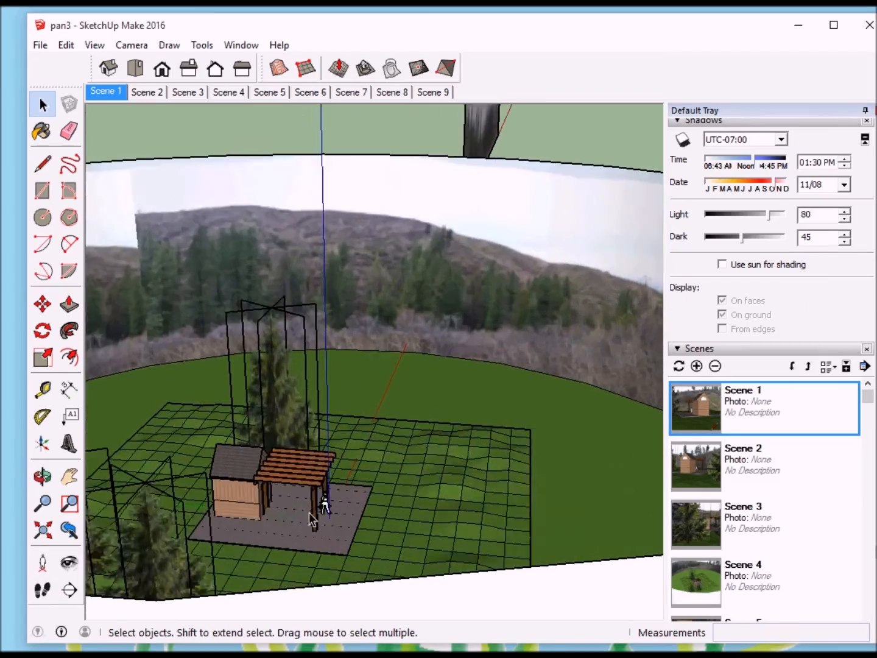
pyautogui.moveTo(404, 511); pyautogui.dragTo(240, 497, button='middle')
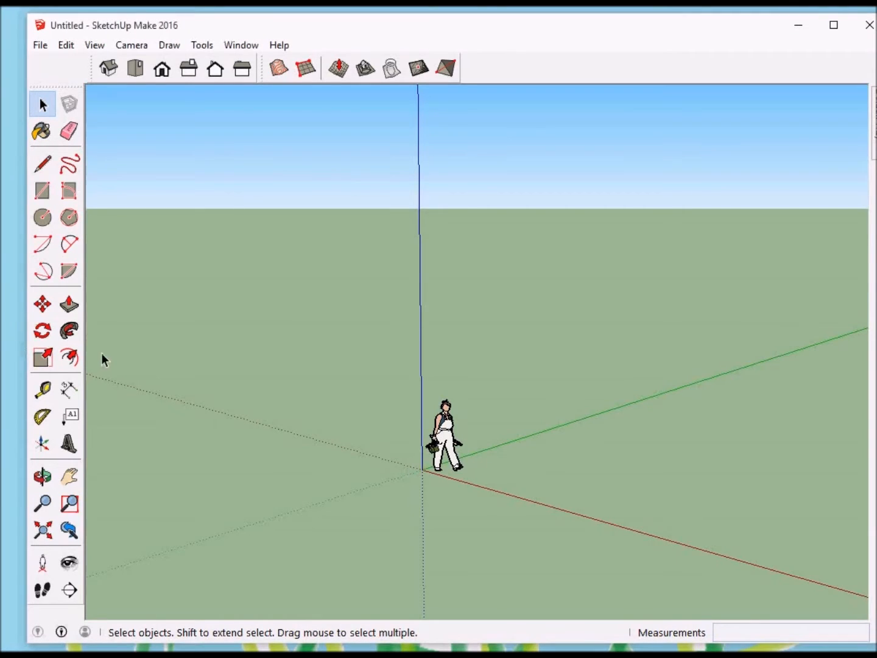
# Step: Show the empty new model in top view with a wide area around the origin
pyautogui.doubleClick(403, 25)
pyautogui.moveTo(407, 30); pyautogui.dragTo(390, 30)
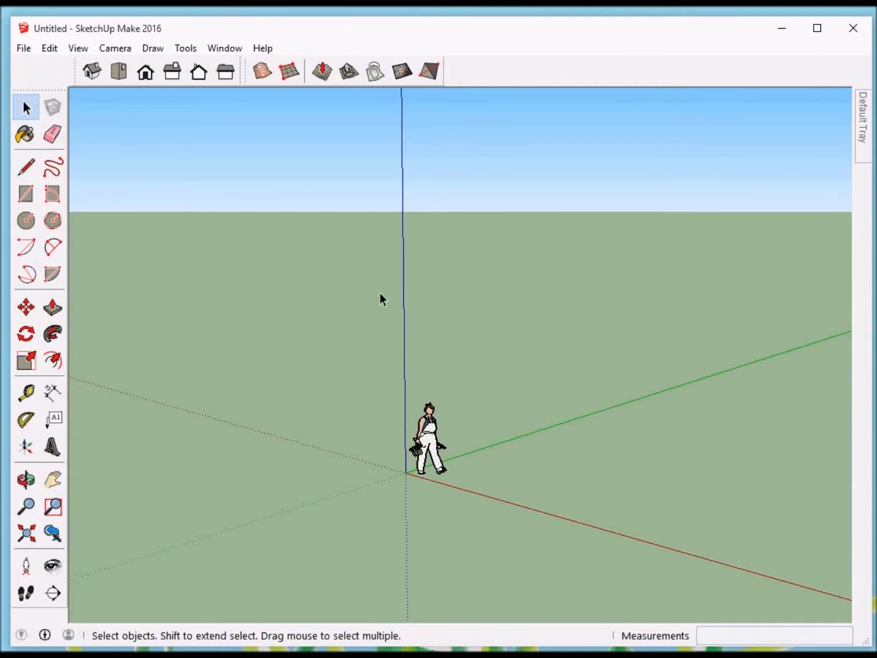
pyautogui.click(119, 75)
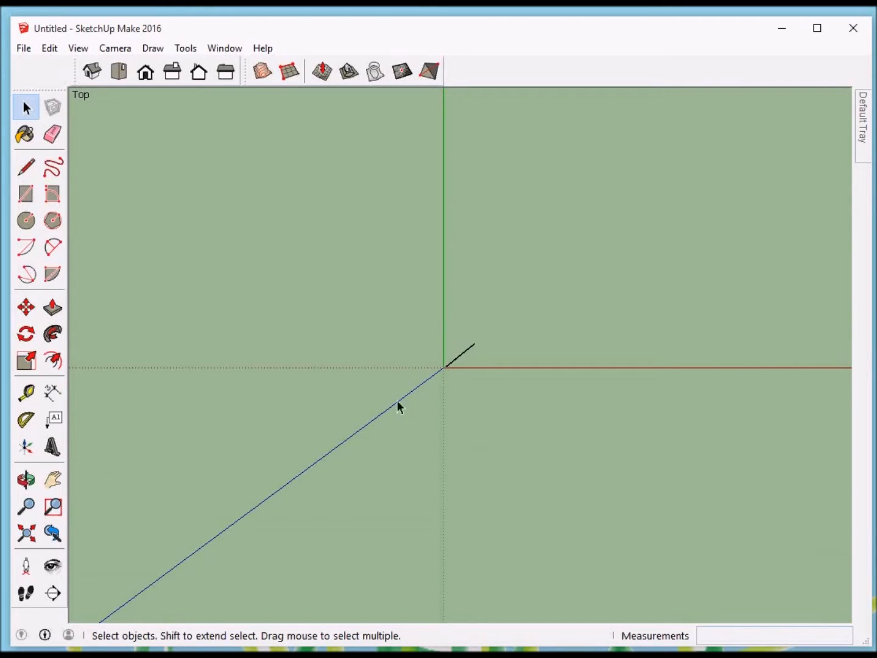
pyautogui.scroll(-1, 388, 471)
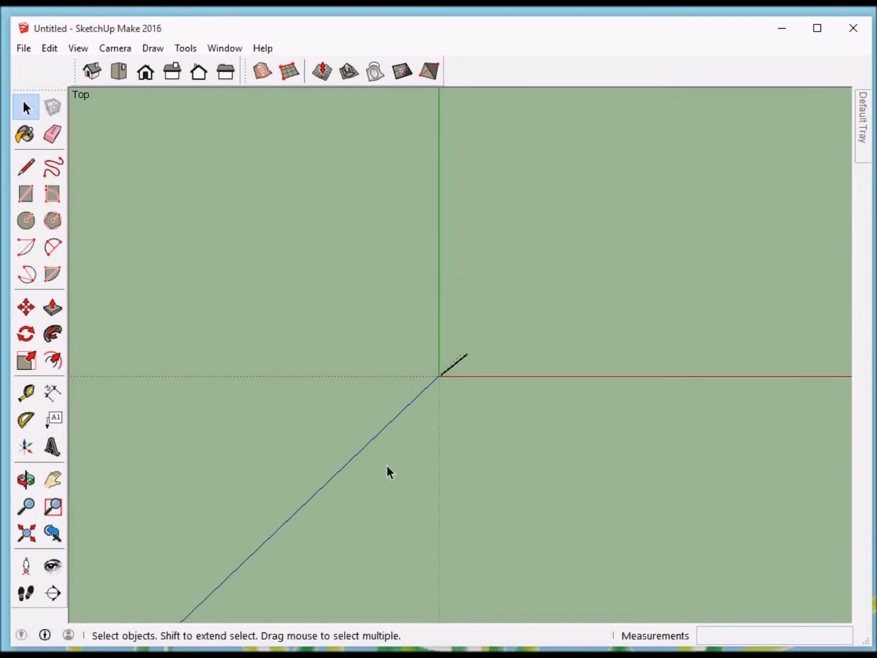
pyautogui.scroll(-3, 357, 467)
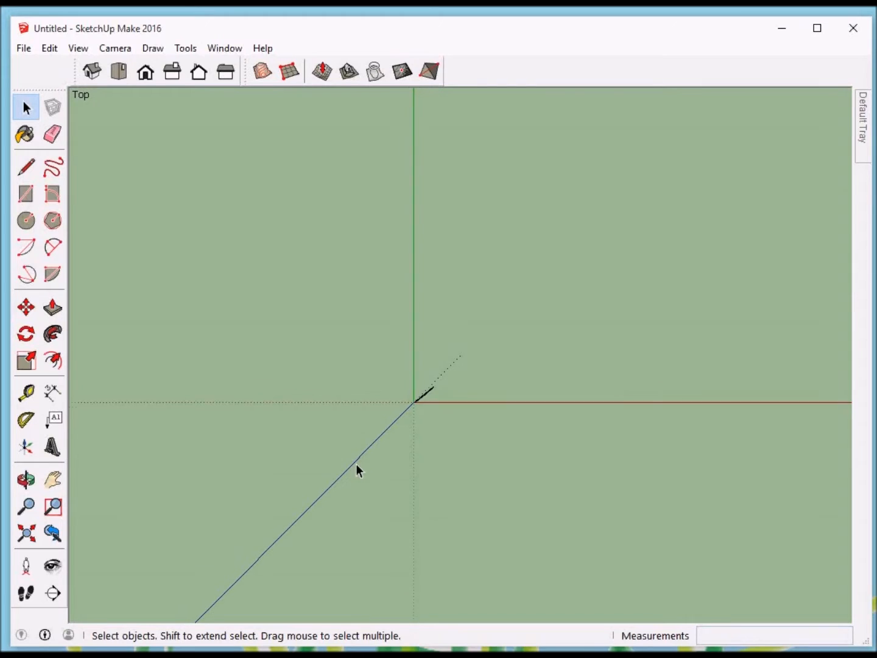
pyautogui.scroll(-4, 519, 323)
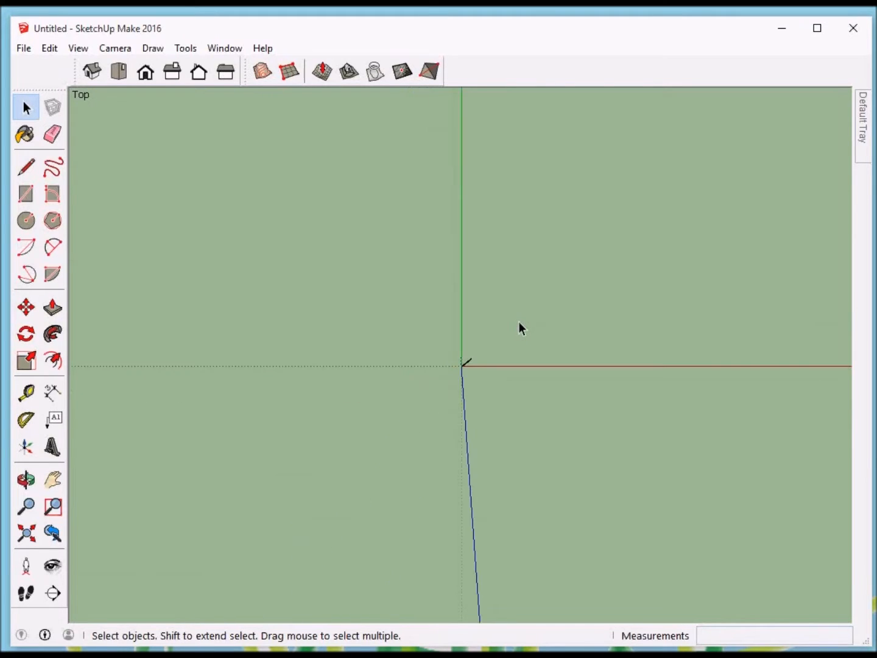
# Step: Try drawing a 100' by 100' rectangle around the origin, and undo it
pyautogui.click(26, 195)
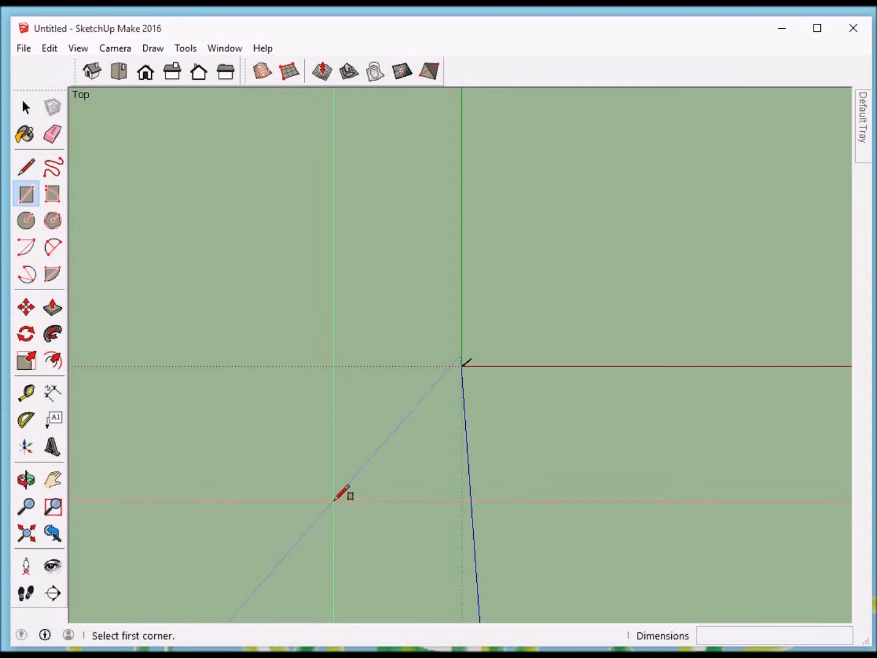
pyautogui.click(332, 500)
pyautogui.write('10')
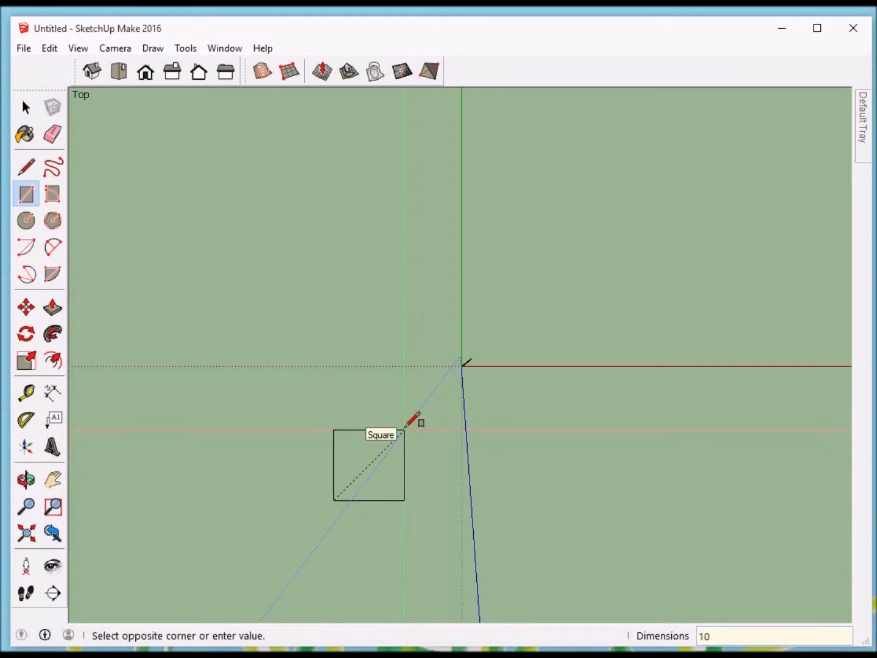
pyautogui.write("0',100'")
pyautogui.press('Return')
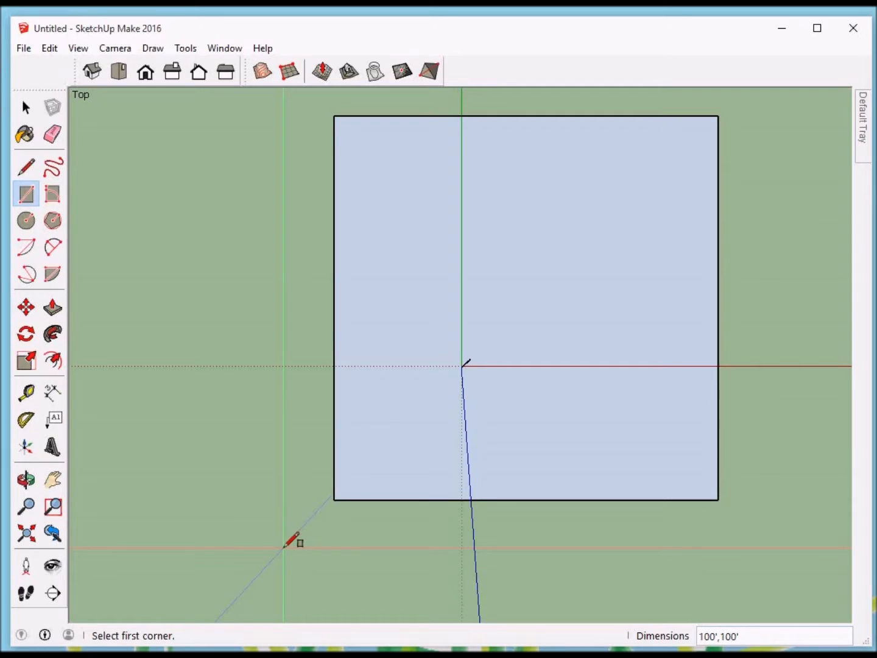
pyautogui.hotkey('ctrl', 'z')
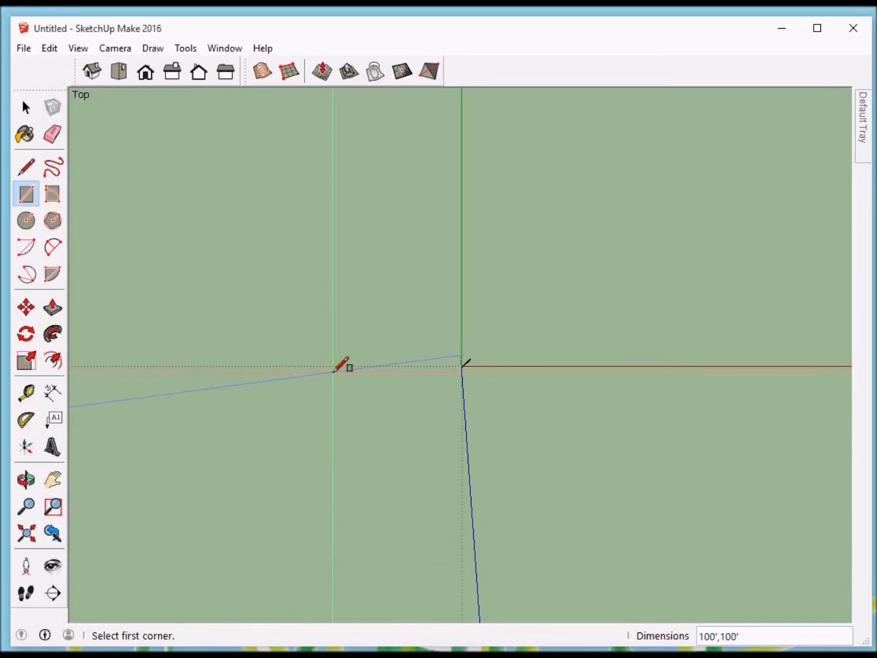
# Step: Create a flat 100' by 100' sandbox from scratch around the origin with 5' grid spacing
pyautogui.click(290, 72)
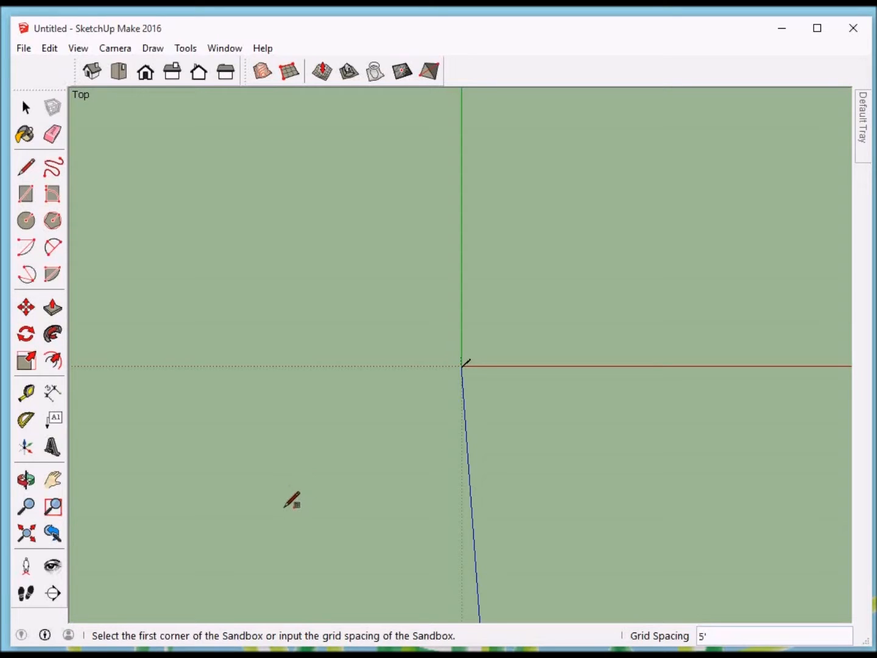
pyautogui.click(279, 524)
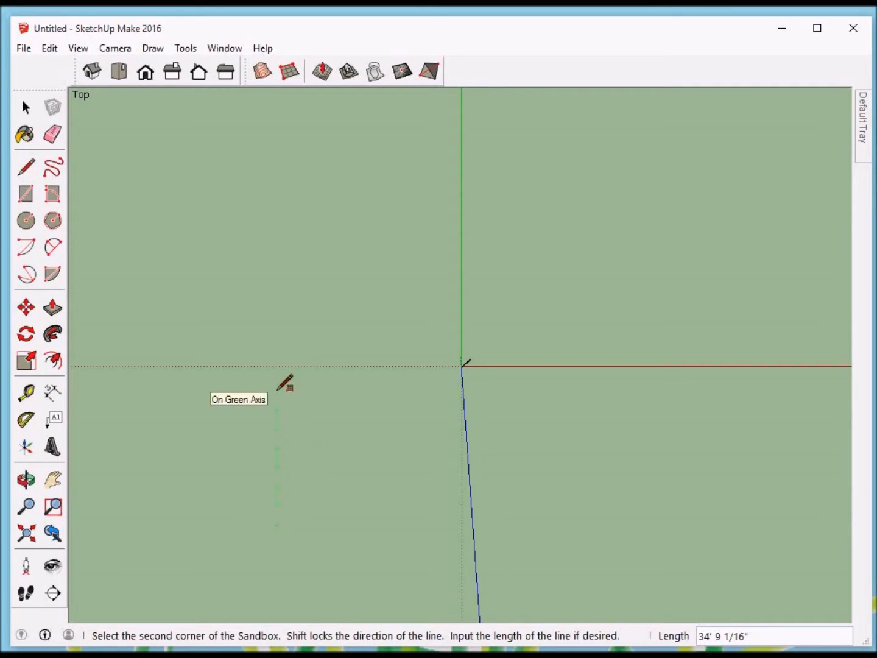
pyautogui.write("100'")
pyautogui.press('Return')
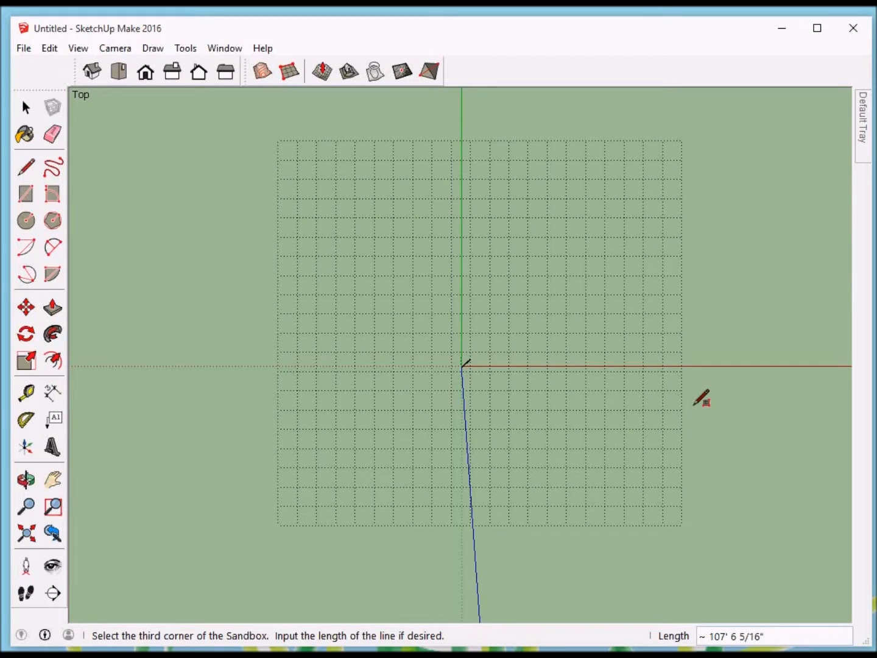
pyautogui.write("100'")
pyautogui.press('Return')
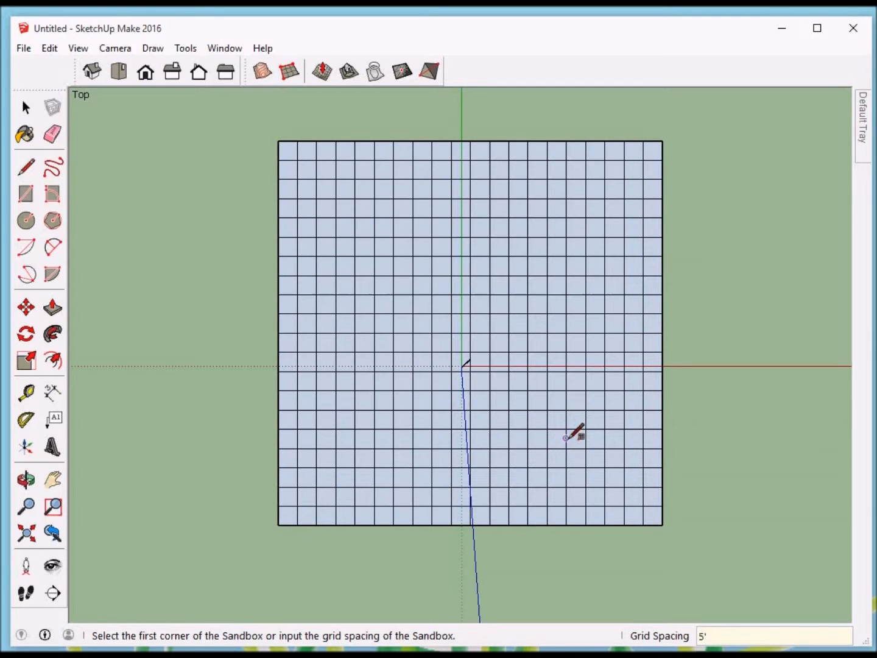
# Step: View the sandbox obliquely and open its group for editing
pyautogui.press('o')
pyautogui.moveTo(563, 461); pyautogui.dragTo(563, 229)
pyautogui.moveTo(563, 229); pyautogui.dragTo(569, 214, button='middle')
pyautogui.moveTo(557, 320); pyautogui.dragTo(563, 263, button='middle')
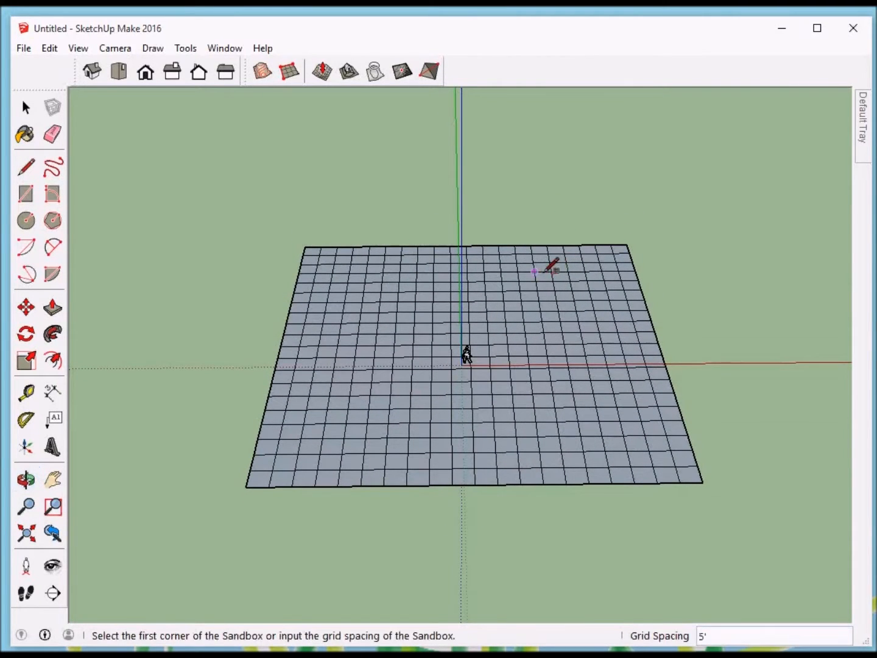
pyautogui.press('space')
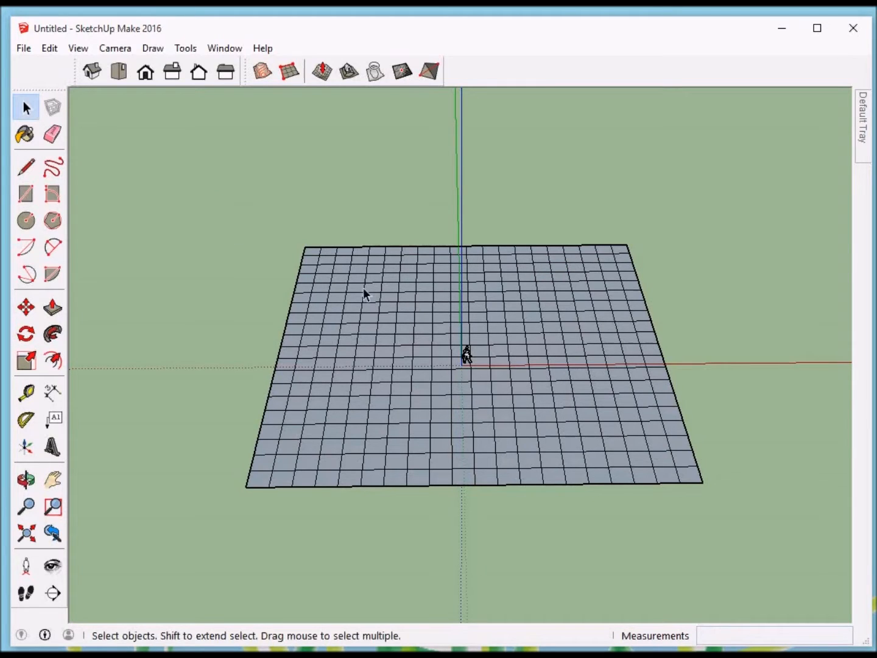
pyautogui.doubleClick(344, 271)
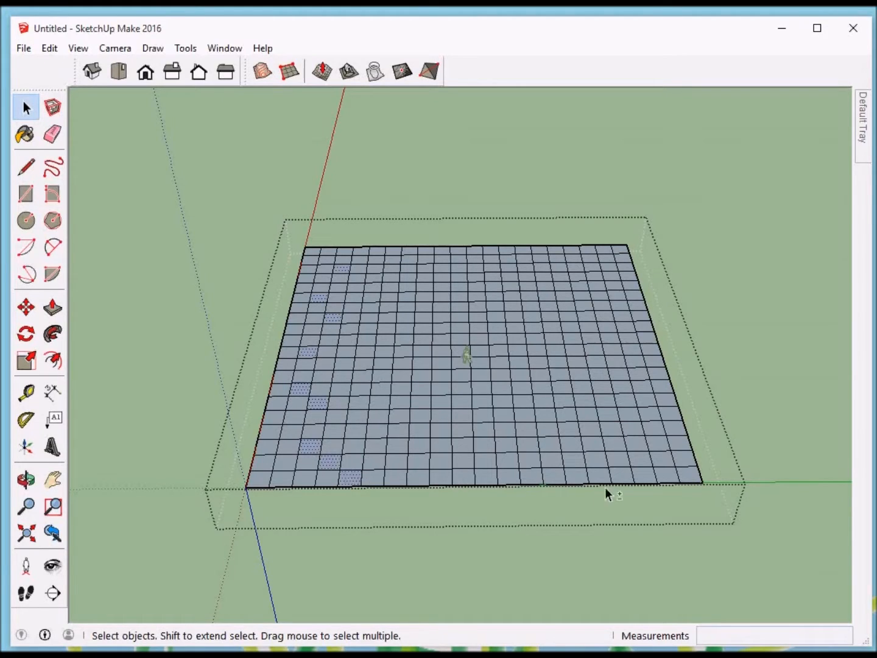
# Step: Select scattered grid faces around the sandbox's outer areas and Smoove them slightly upward with a 5' radius
pyautogui.keyDown('shift'); pyautogui.click(578, 430); pyautogui.keyUp('shift')
pyautogui.keyDown('shift'); pyautogui.click(589, 411); pyautogui.keyUp('shift')
pyautogui.keyDown('shift'); pyautogui.click(577, 345); pyautogui.keyUp('shift')
pyautogui.keyDown('shift'); pyautogui.click(626, 324); pyautogui.keyUp('shift')
pyautogui.keyDown('shift'); pyautogui.click(621, 316); pyautogui.keyUp('shift')
pyautogui.keyDown('shift'); pyautogui.click(637, 299); pyautogui.keyUp('shift')
pyautogui.keyDown('shift'); pyautogui.click(634, 282); pyautogui.keyUp('shift')
pyautogui.keyDown('shift'); pyautogui.click(629, 285); pyautogui.keyUp('shift')
pyautogui.keyDown('shift'); pyautogui.click(626, 272); pyautogui.keyUp('shift')
pyautogui.keyDown('shift'); pyautogui.click(612, 272); pyautogui.keyUp('shift')
pyautogui.keyDown('shift'); pyautogui.click(559, 267); pyautogui.keyUp('shift')
pyautogui.keyDown('shift'); pyautogui.click(540, 255); pyautogui.keyUp('shift')
pyautogui.click(323, 72)
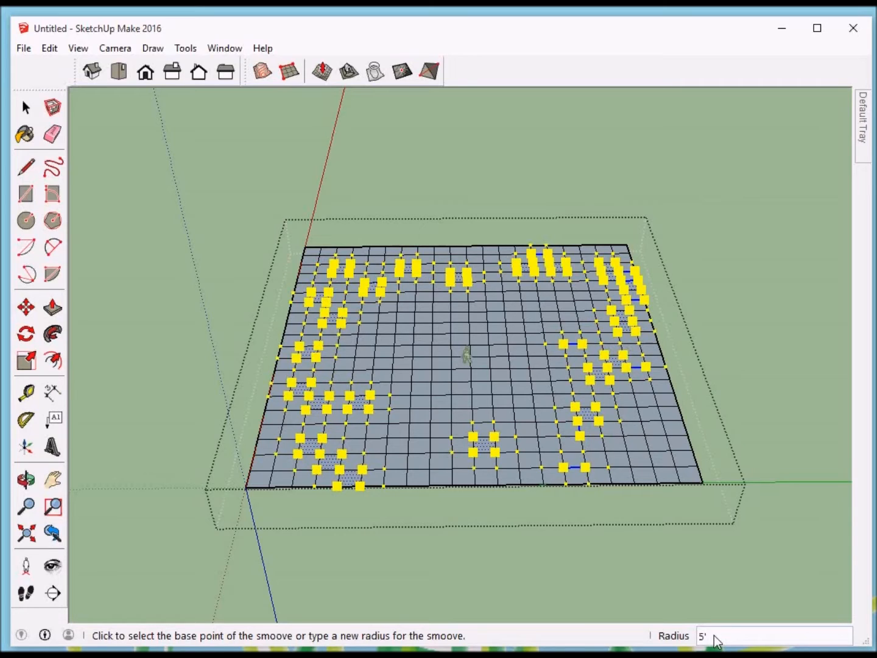
pyautogui.write('10')
pyautogui.click(589, 417)
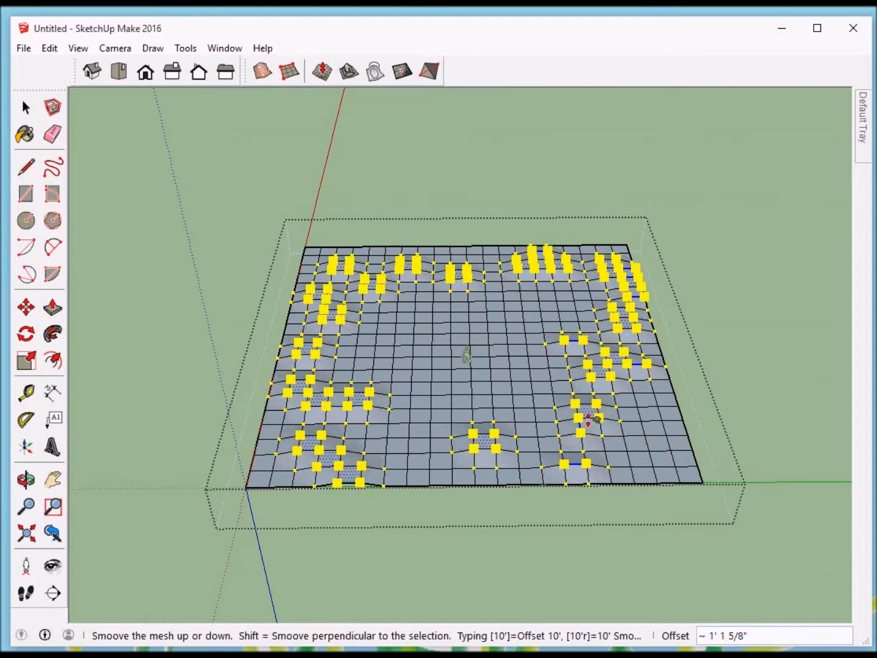
pyautogui.click(588, 419)
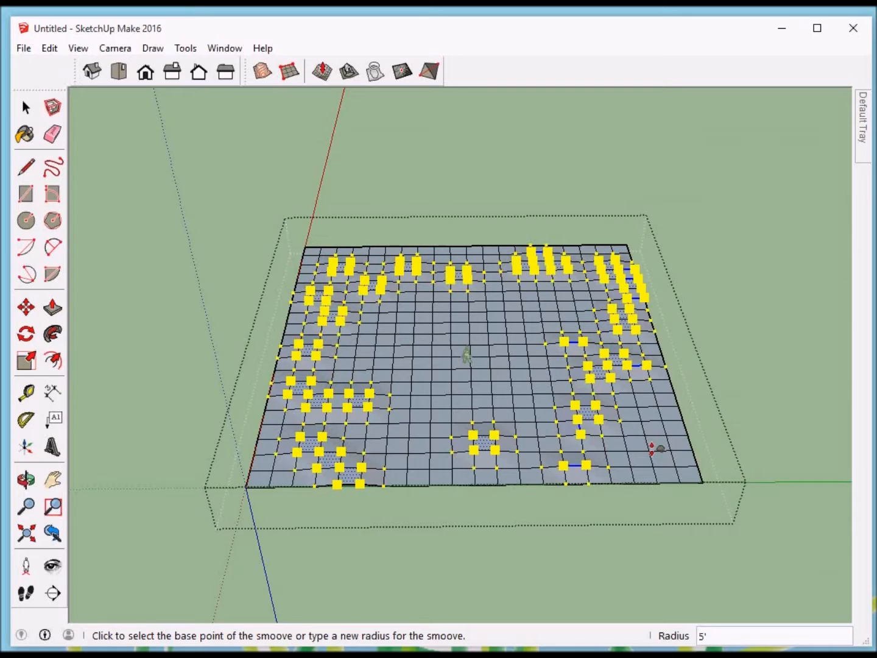
# Step: Smoove a second set of scattered faces and edges, including two sandbox corners, slightly upward with a 5' radius
pyautogui.press('space')
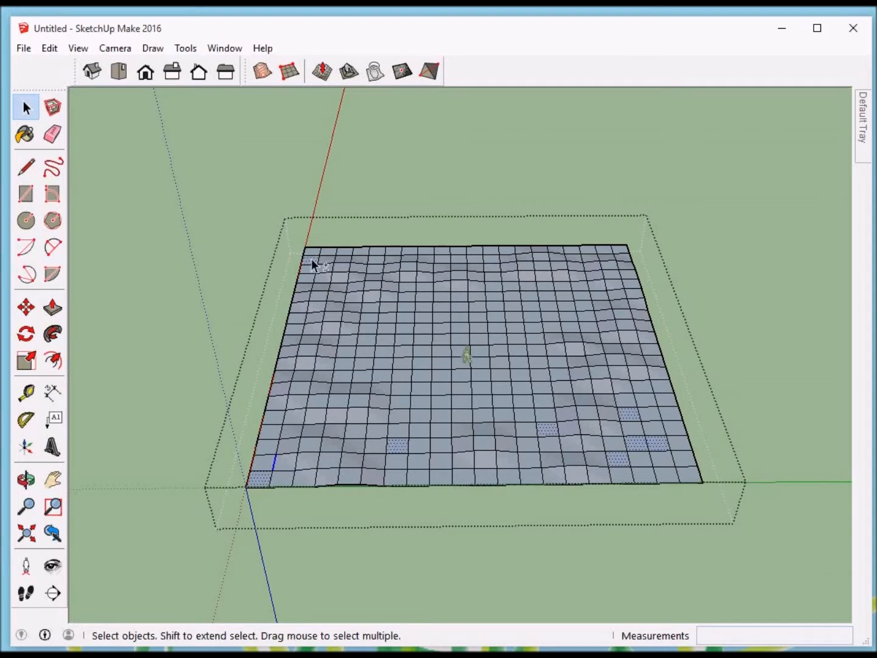
pyautogui.click(322, 71)
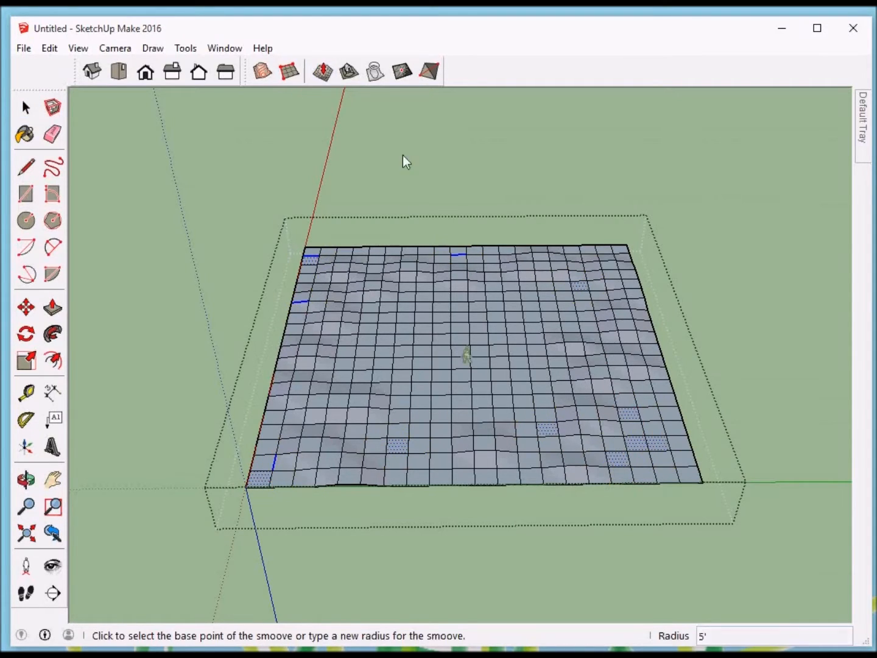
pyautogui.click(631, 416)
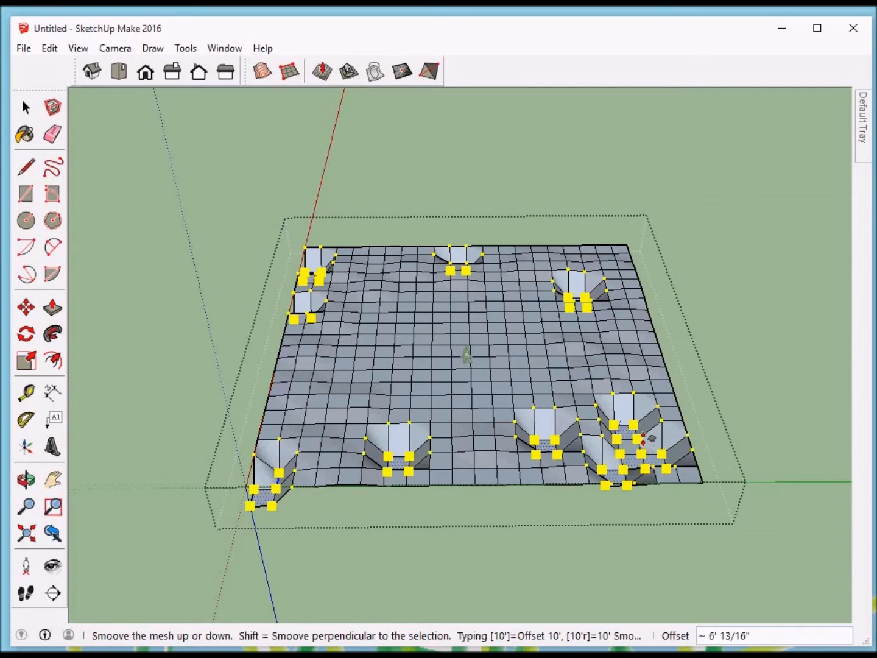
pyautogui.click(721, 359)
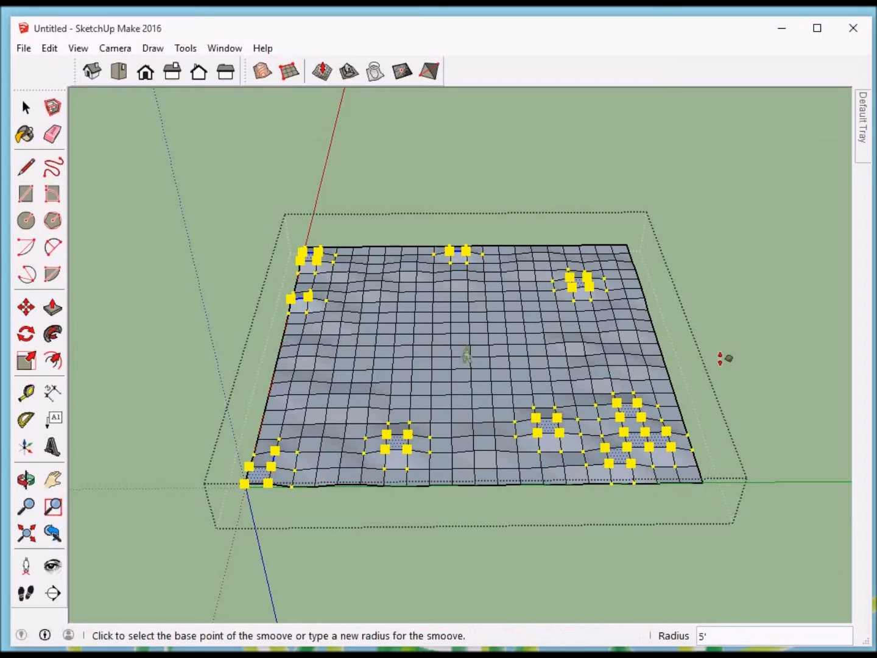
pyautogui.press('space')
# Step: Close the sandbox group and paint the whole terrain with the Grass Dark Green landscaping material, leaving it deselected
pyautogui.moveTo(631, 367); pyautogui.dragTo(590, 378, button='middle')
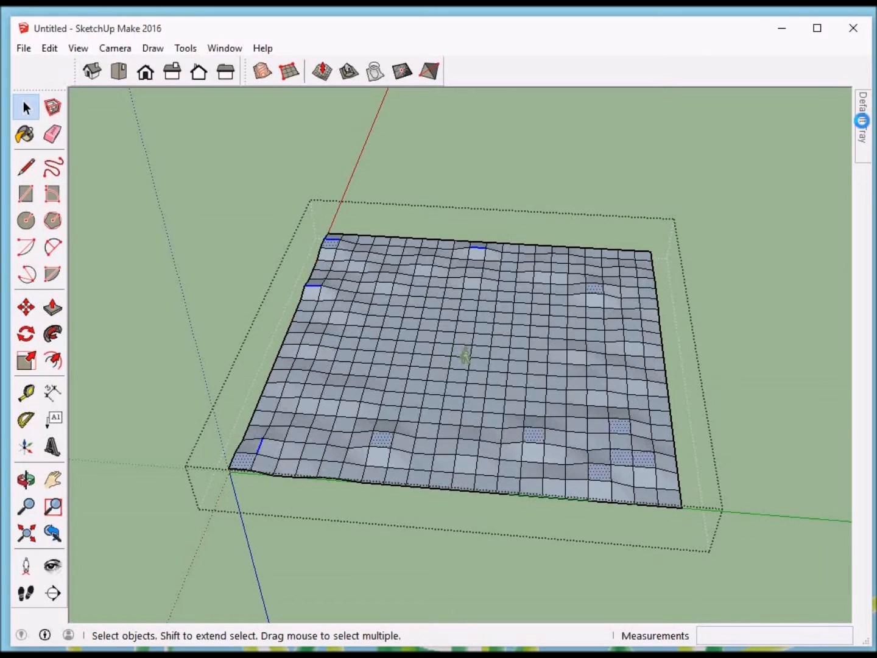
pyautogui.moveTo(865, 126)
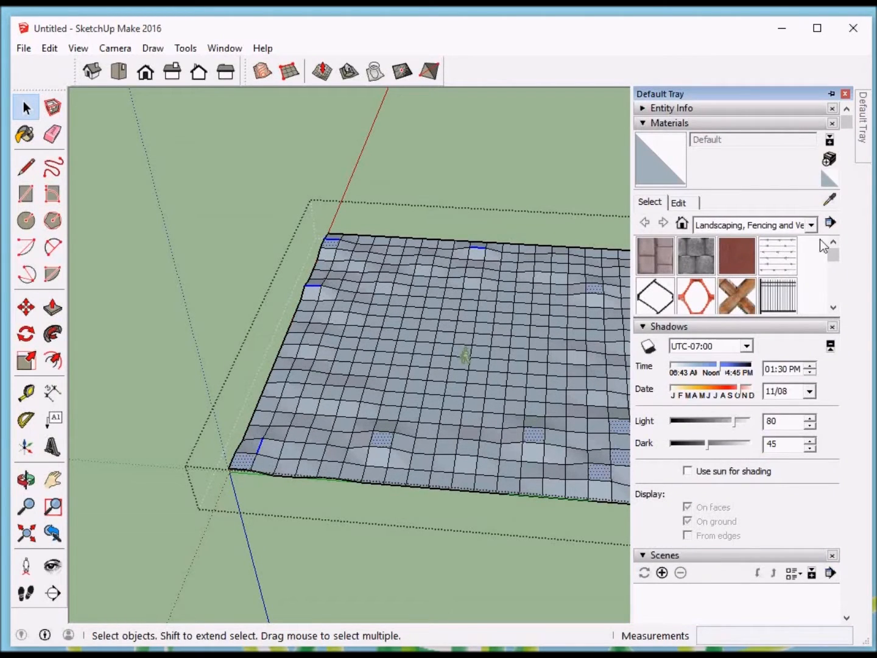
pyautogui.moveTo(835, 256); pyautogui.dragTo(837, 264)
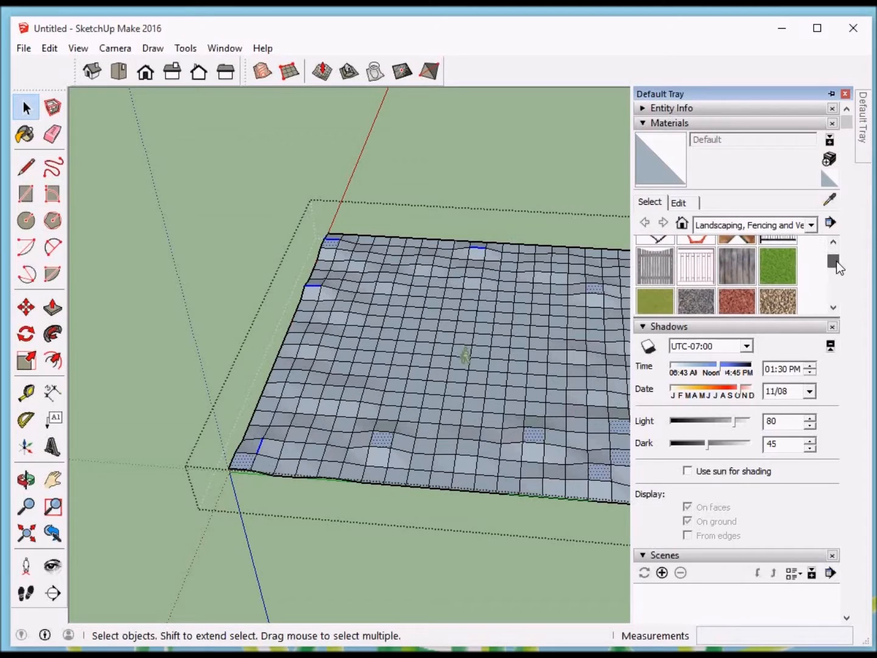
pyautogui.click(779, 267)
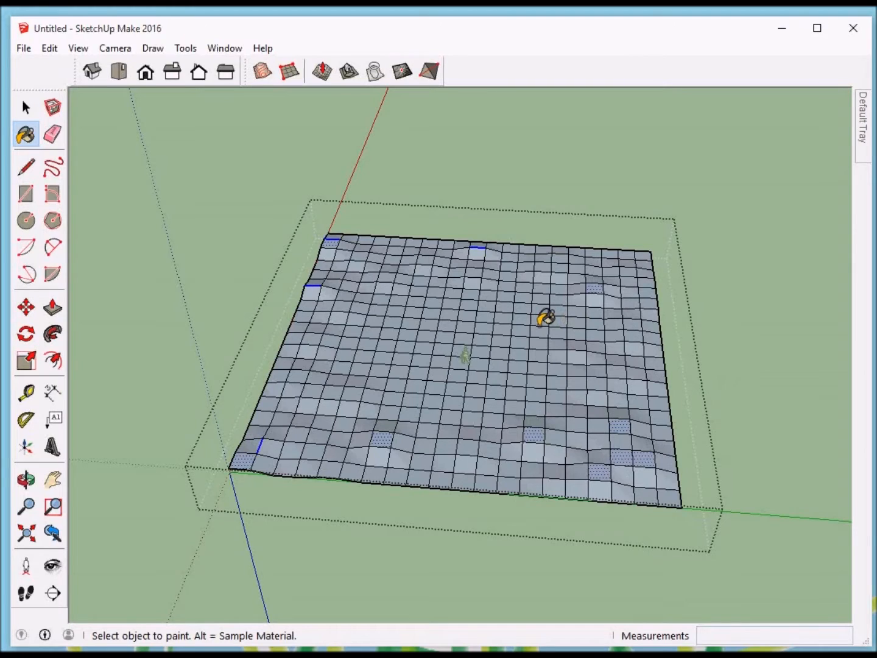
pyautogui.press('space')
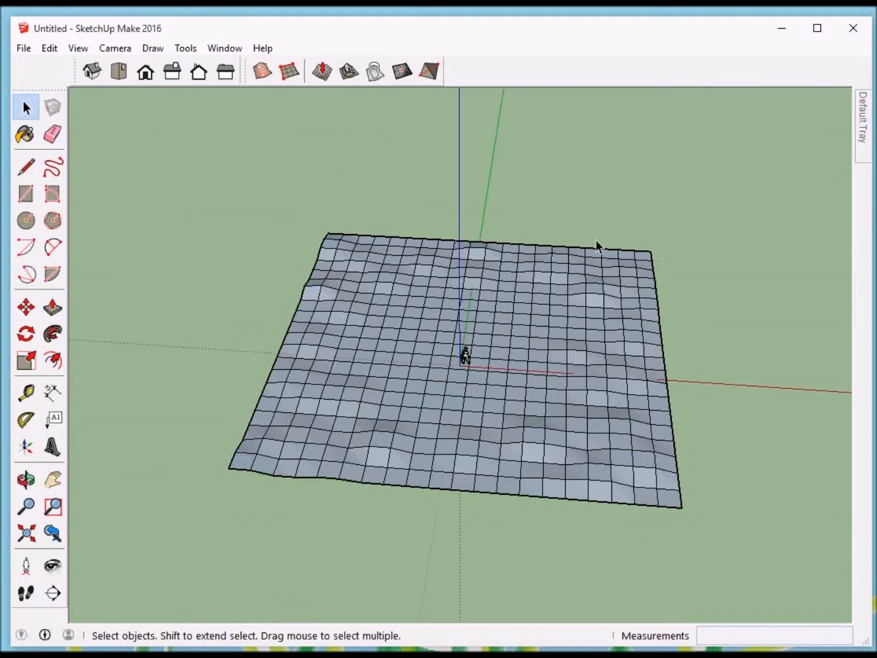
pyautogui.click(600, 153)
pyautogui.click(551, 298)
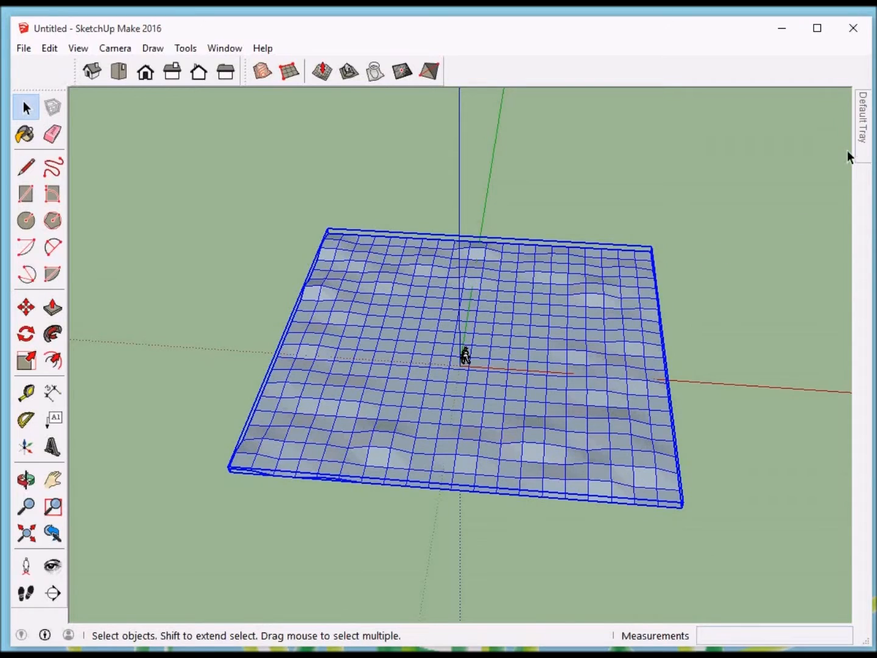
pyautogui.moveTo(863, 139)
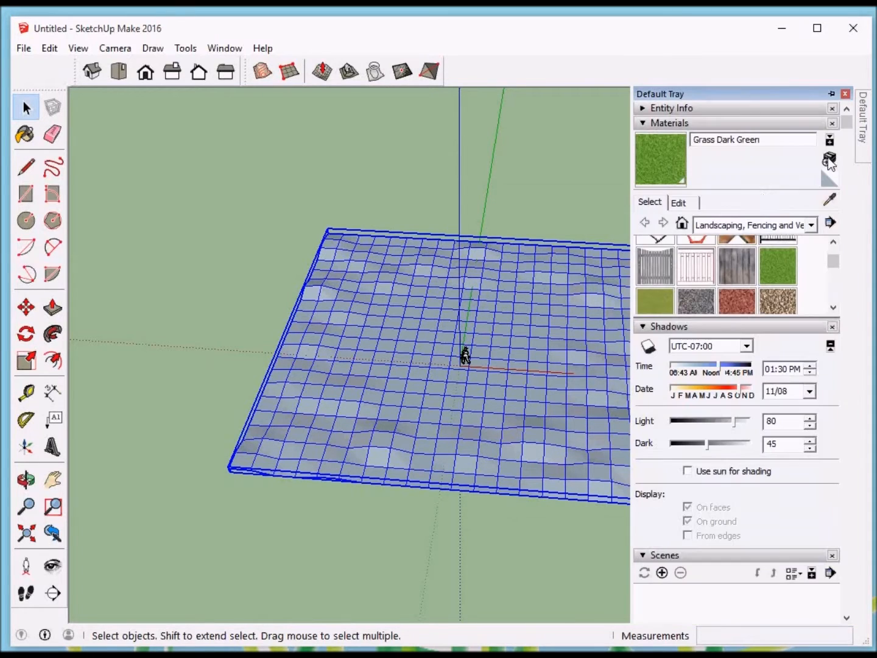
pyautogui.click(778, 258)
pyautogui.click(576, 315)
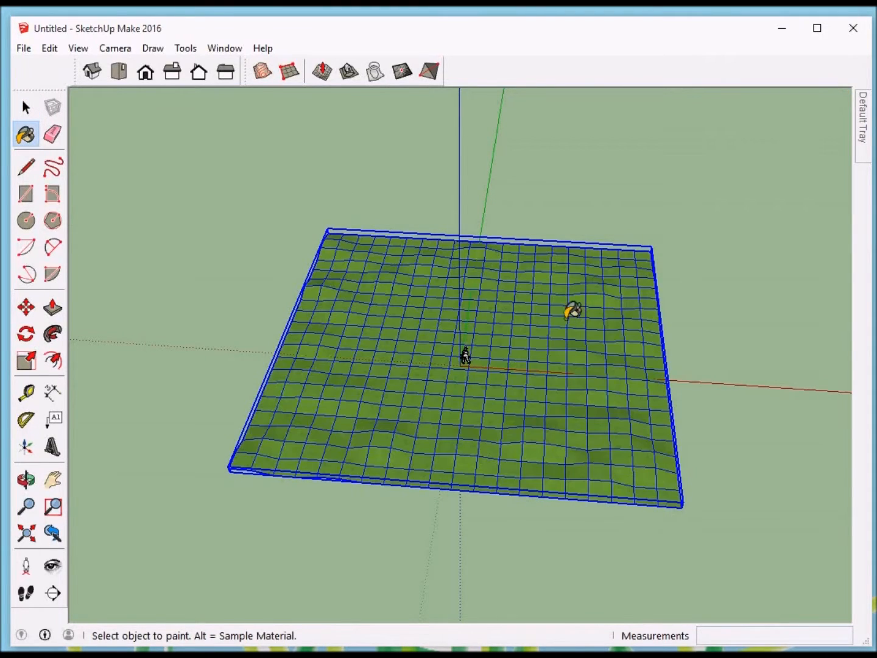
pyautogui.moveTo(569, 310)
pyautogui.mouseDown(button='middle')
pyautogui.moveTo(598, 318)
pyautogui.moveTo(595, 334)
pyautogui.mouseUp(button='middle')
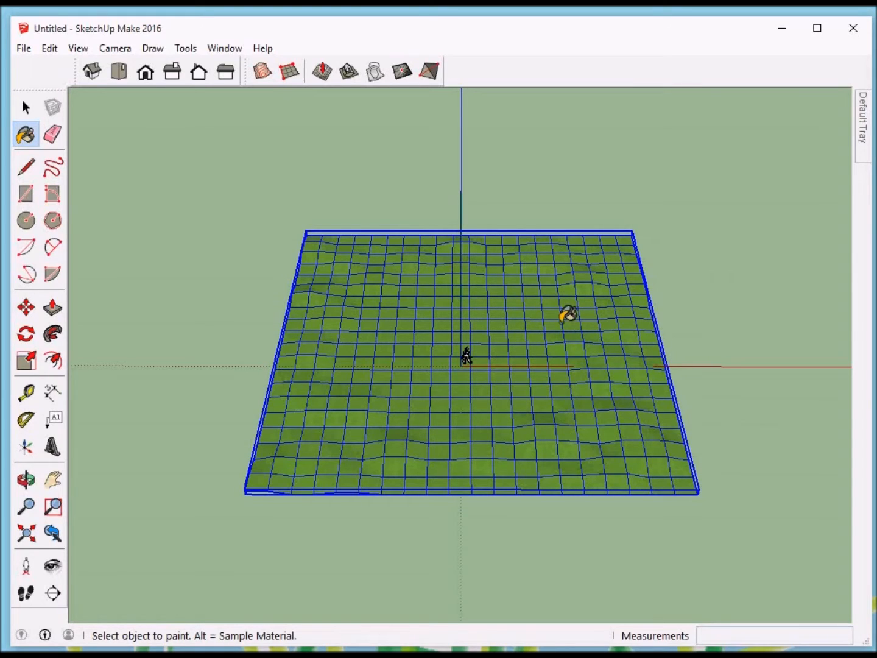
pyautogui.moveTo(568, 313)
pyautogui.mouseDown(button='middle')
pyautogui.moveTo(557, 320)
pyautogui.moveTo(558, 271)
pyautogui.mouseUp(button='middle')
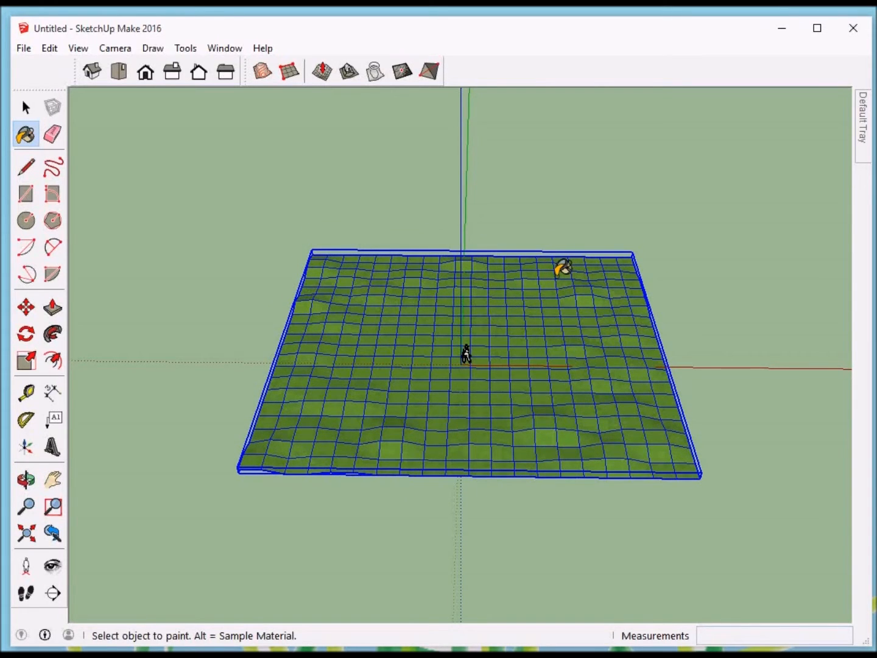
pyautogui.press('space')
pyautogui.click(546, 204)
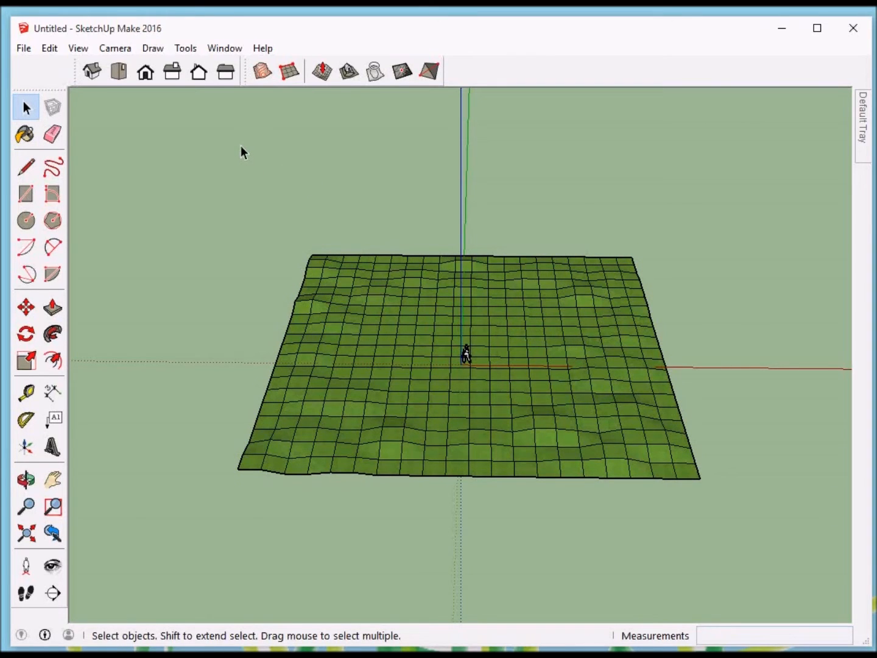
# Step: Open model import and look through the SketchUp and supported image file types, including using an image as Image or Texture
pyautogui.click(25, 49)
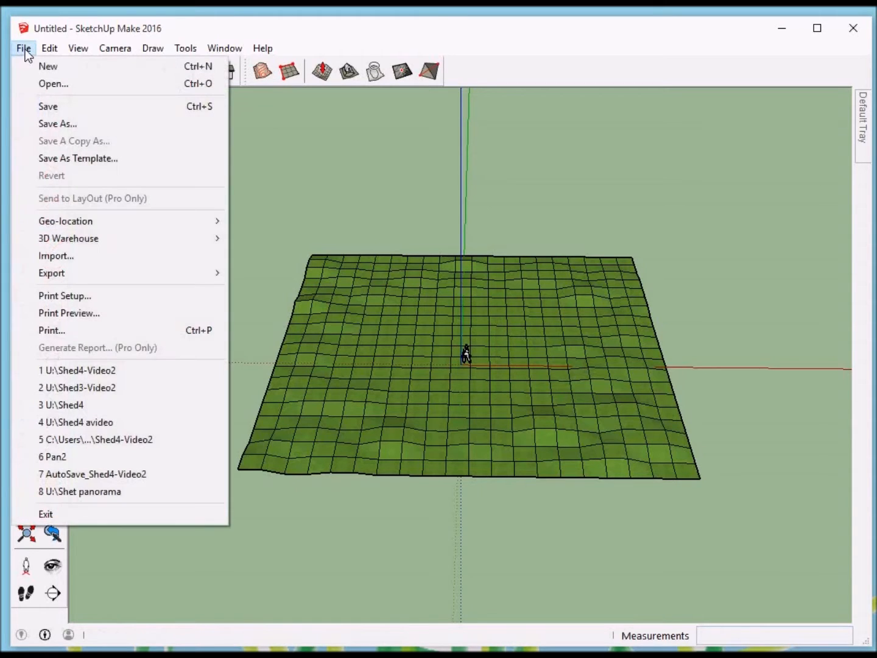
pyautogui.click(68, 256)
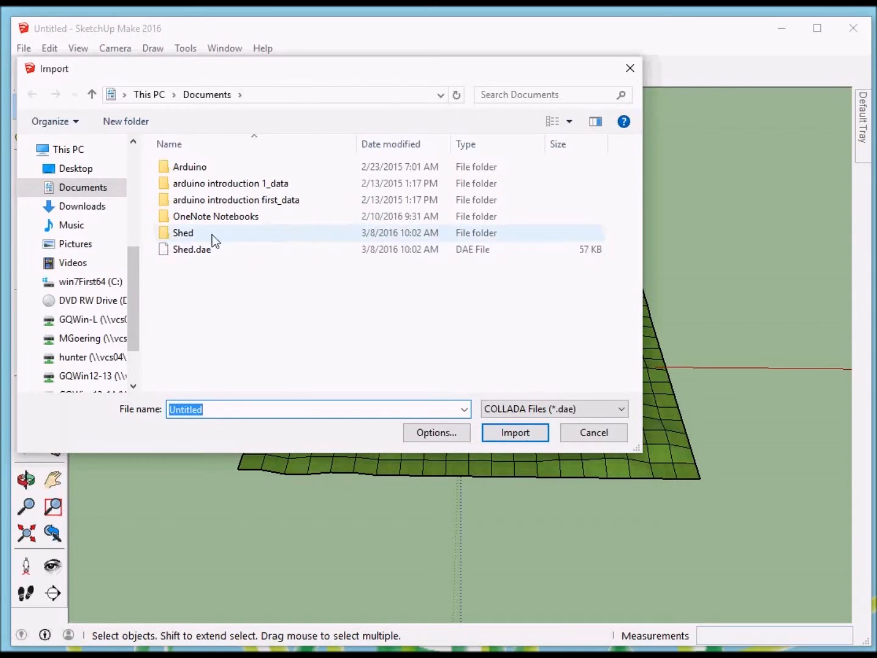
pyautogui.click(534, 409)
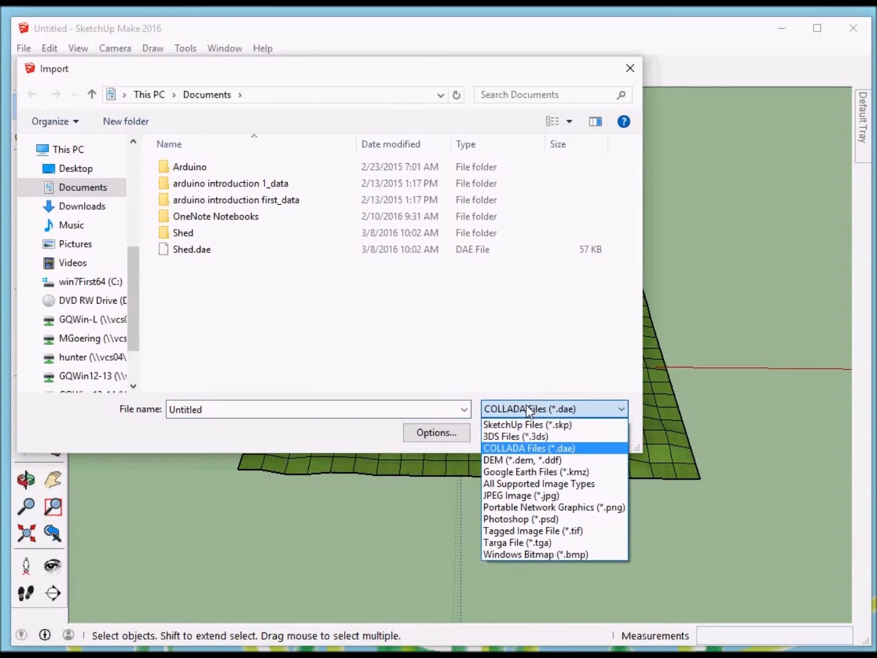
pyautogui.click(529, 425)
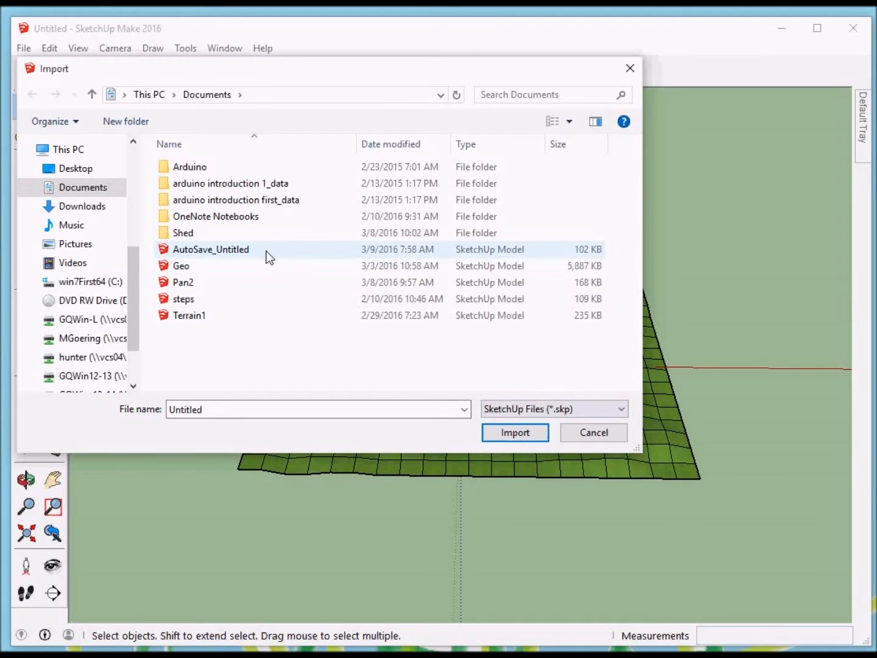
pyautogui.click(526, 408)
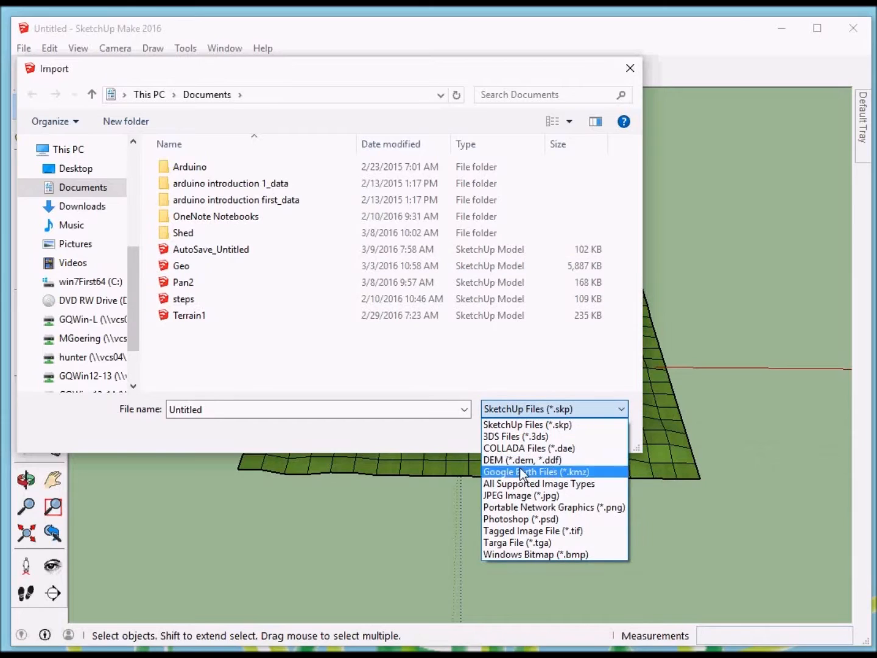
pyautogui.click(570, 484)
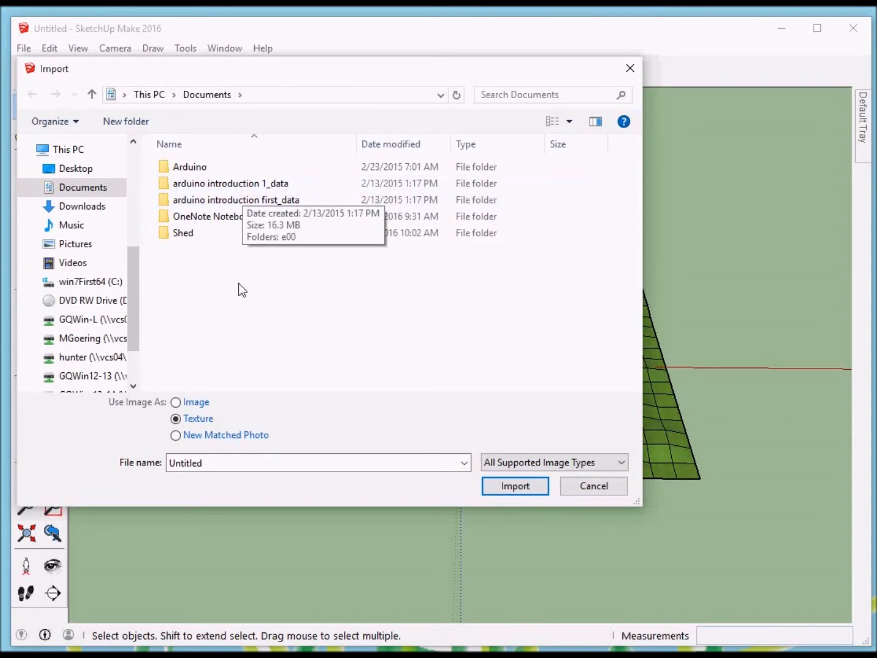
pyautogui.click(178, 402)
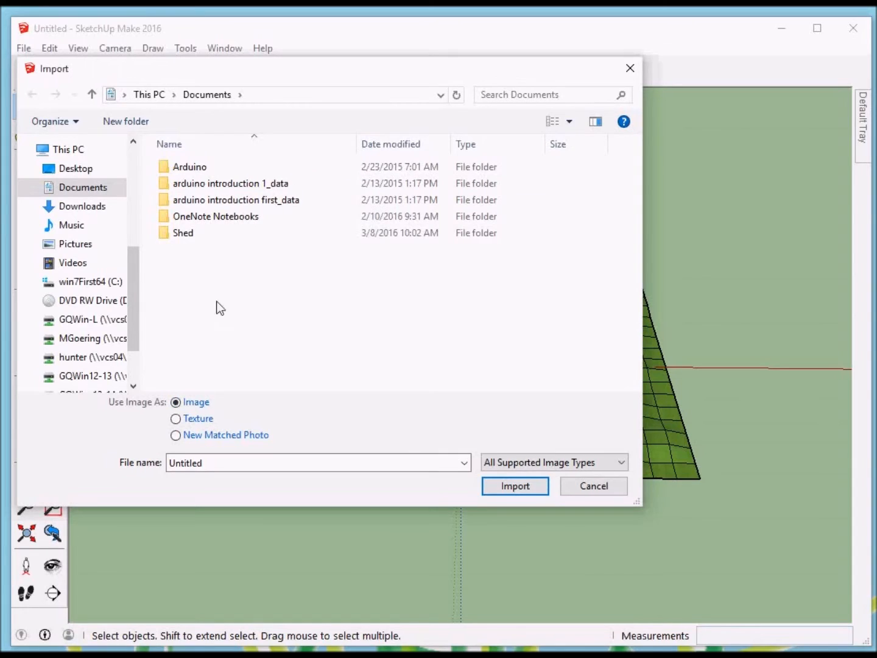
pyautogui.click(179, 420)
# Step: Import the COLLADA file Shed.dae and place the shed in the model
pyautogui.click(540, 463)
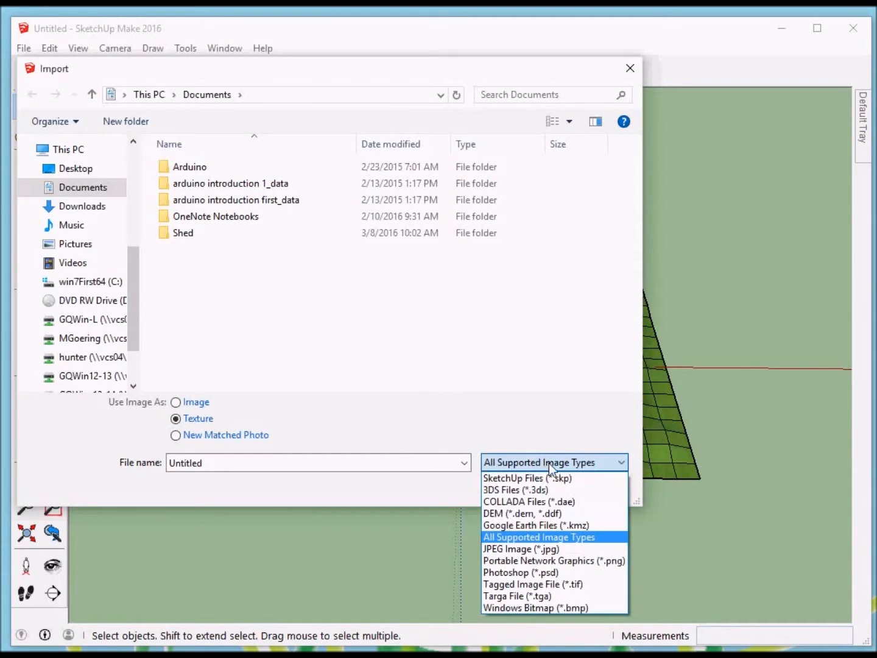
pyautogui.click(576, 503)
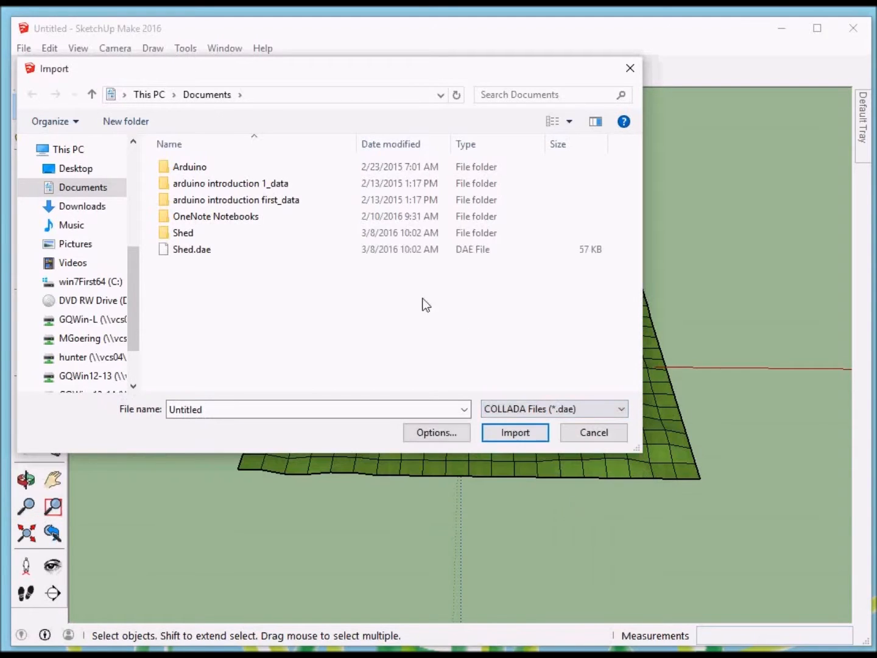
pyautogui.click(193, 250)
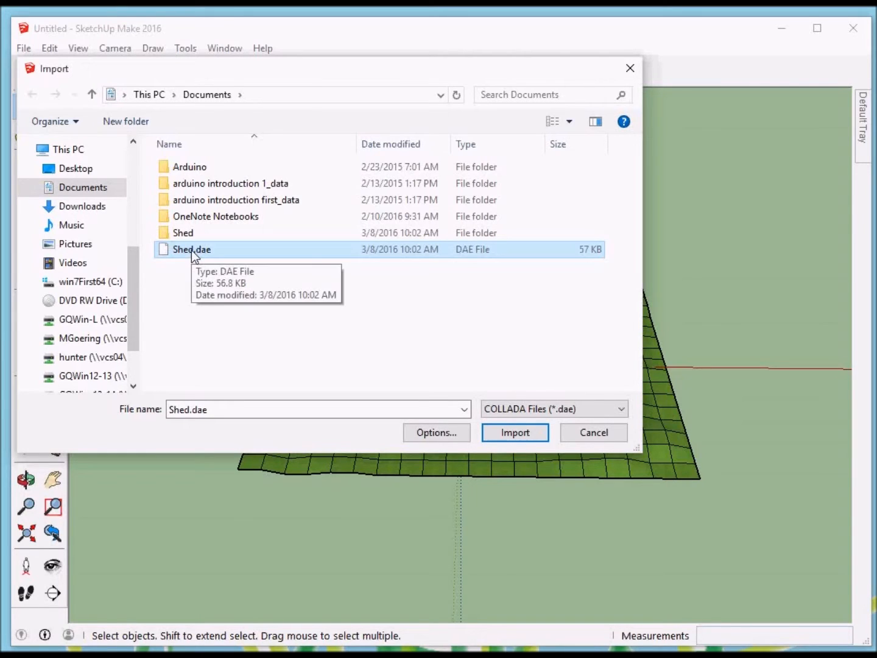
pyautogui.click(517, 433)
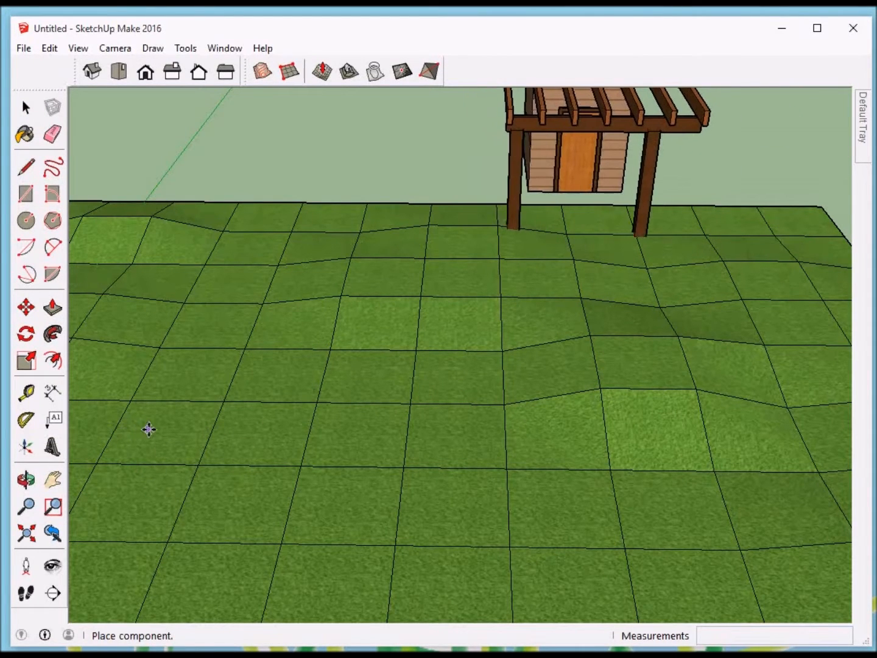
pyautogui.click(153, 429)
# Step: Move the imported shed by its base corner onto the grass terrain
pyautogui.moveTo(713, 500); pyautogui.dragTo(179, 337, button='middle')
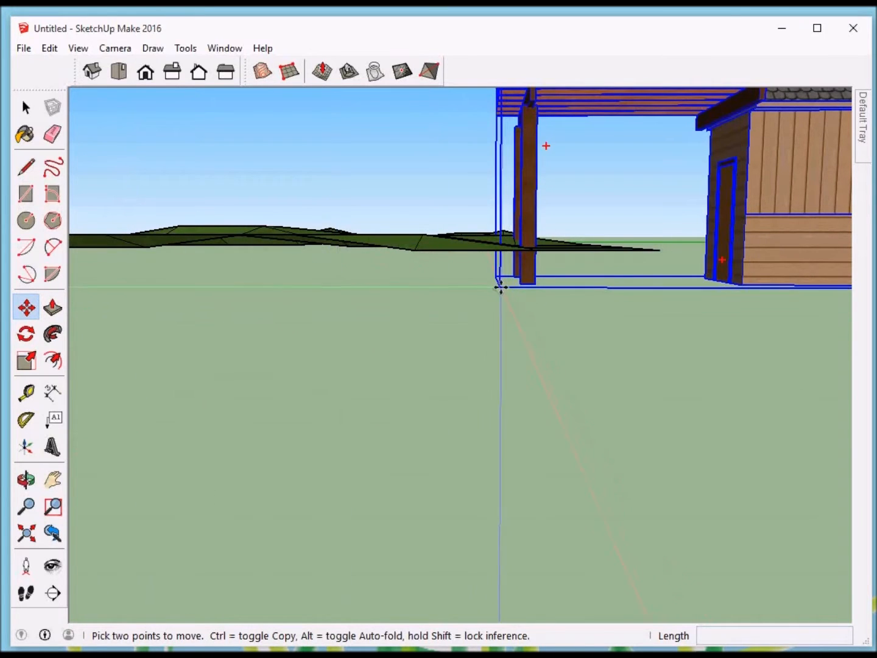
pyautogui.click(500, 286)
pyautogui.moveTo(500, 230); pyautogui.dragTo(578, 408, button='middle')
pyautogui.click(771, 275)
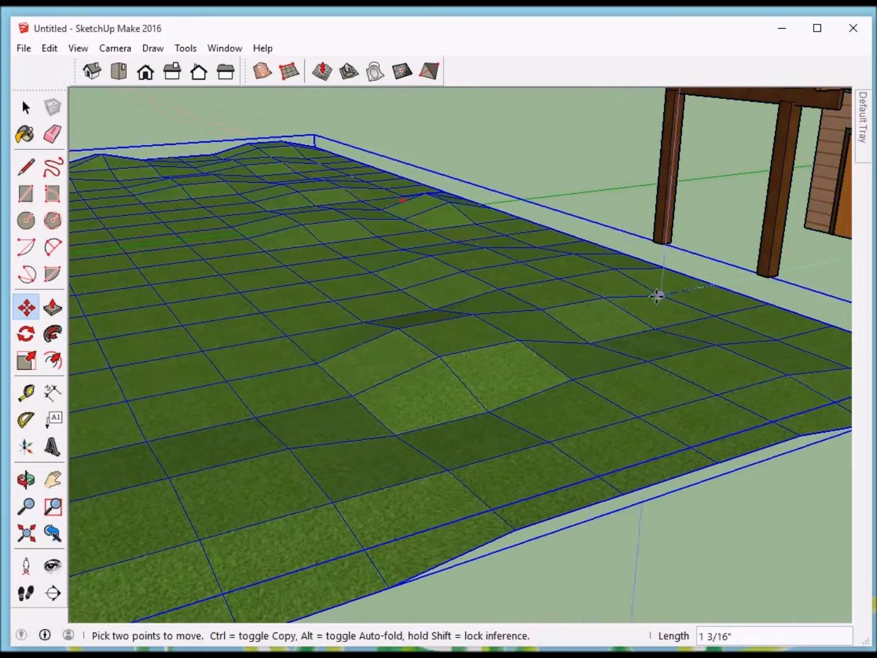
pyautogui.click(772, 272)
pyautogui.click(103, 330)
pyautogui.moveTo(225, 354); pyautogui.dragTo(440, 389, button='middle')
pyautogui.scroll(-6, 439, 389)
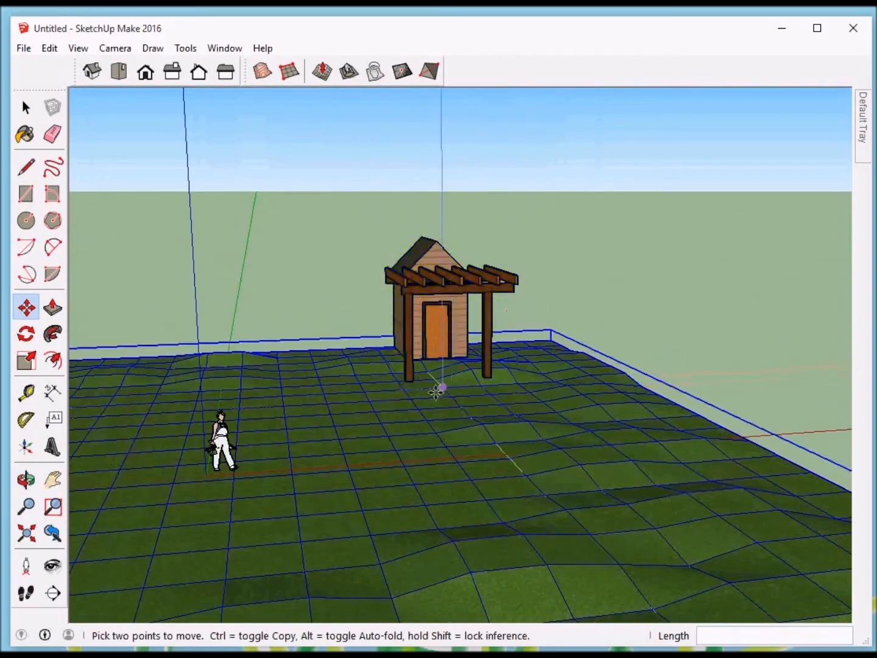
# Step: Move the shed by the base of its pergola post to the middle of the terrain, around the figure
pyautogui.click(407, 382)
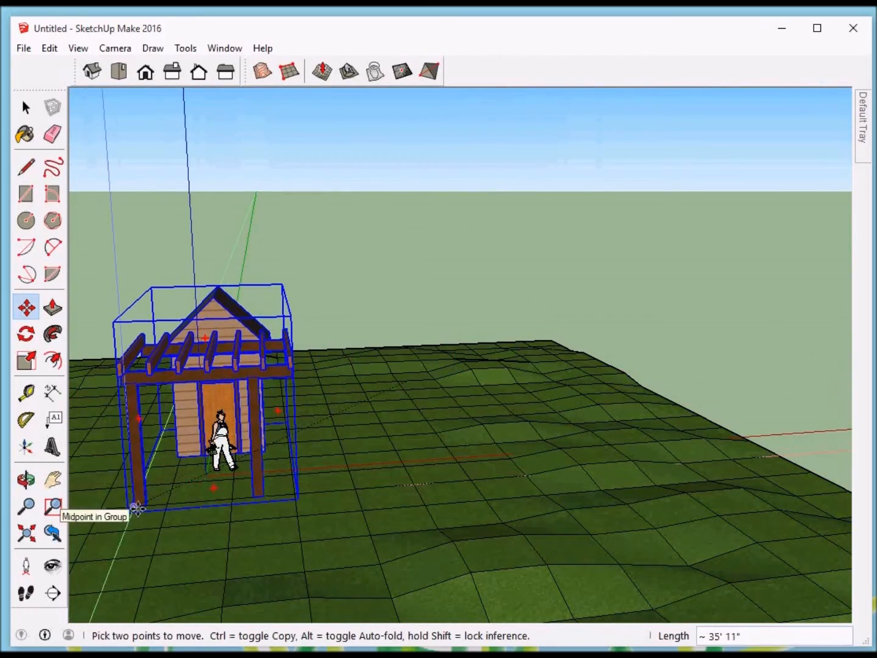
pyautogui.click(272, 501)
pyautogui.moveTo(437, 477); pyautogui.dragTo(261, 372, button='middle')
pyautogui.moveTo(428, 430); pyautogui.dragTo(477, 348, button='middle')
pyautogui.rightClick(477, 347)
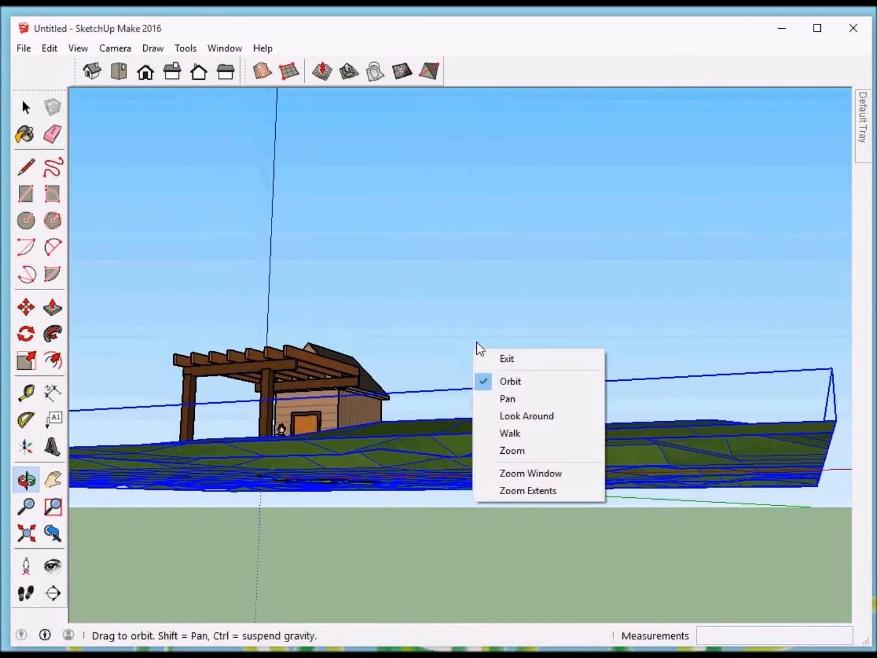
pyautogui.click(535, 357)
pyautogui.moveTo(535, 339); pyautogui.dragTo(384, 490, button='middle')
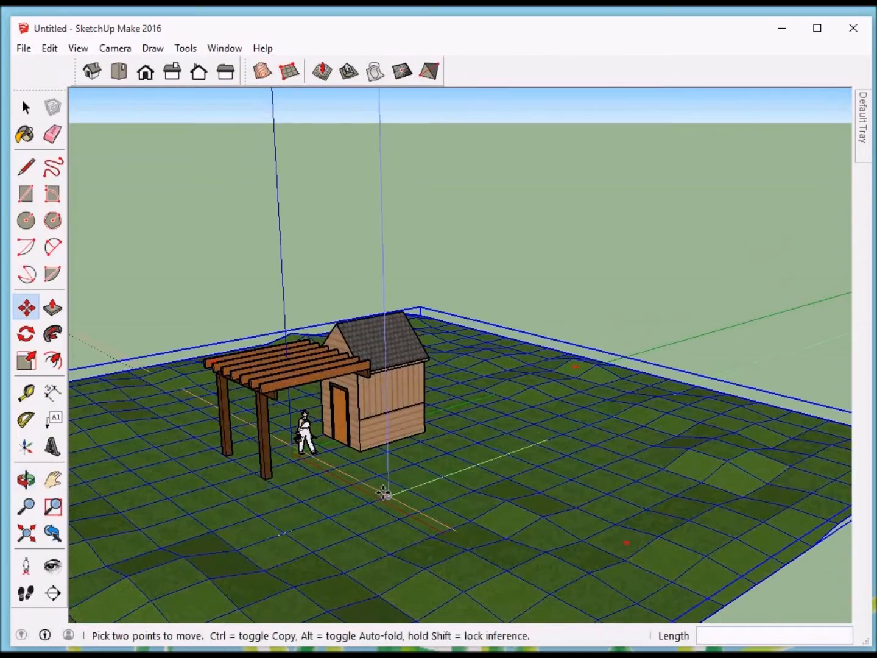
pyautogui.moveTo(427, 466); pyautogui.dragTo(586, 479, button='middle')
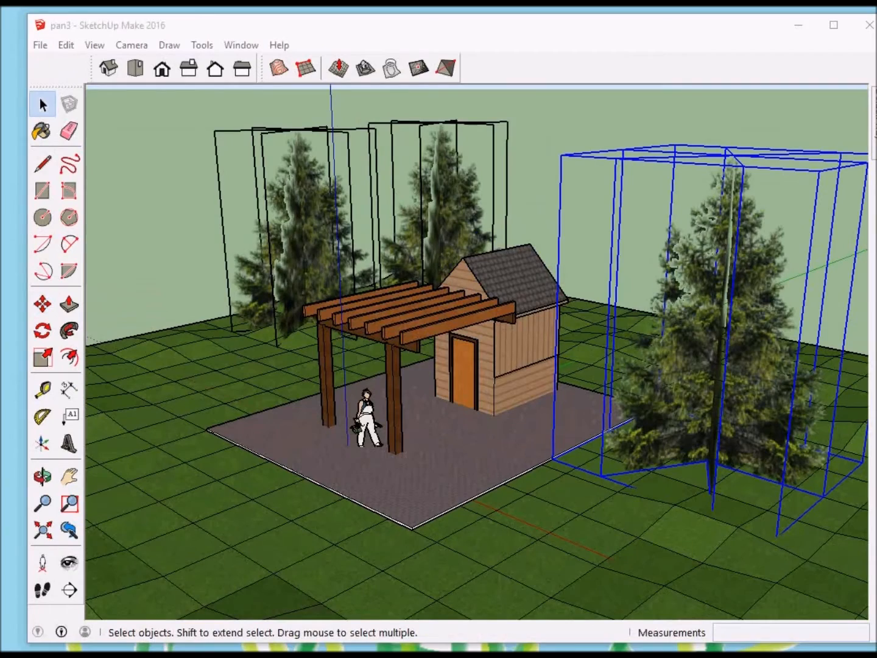
# Step: Scale the selected evergreen tree beside the shed larger, stretch it taller, and deselect it
pyautogui.moveTo(337, 354); pyautogui.dragTo(285, 370, button='middle')
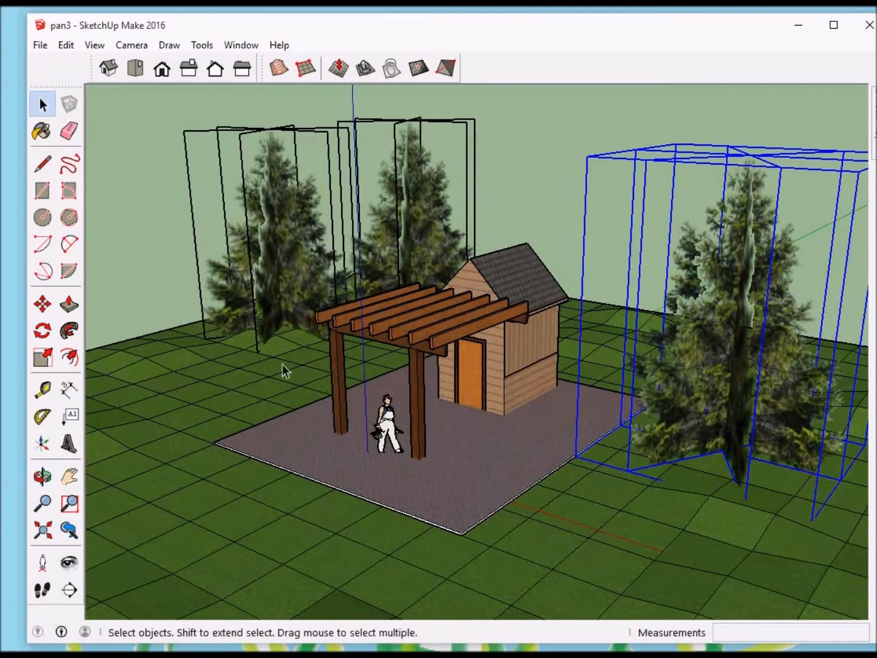
pyautogui.click(43, 358)
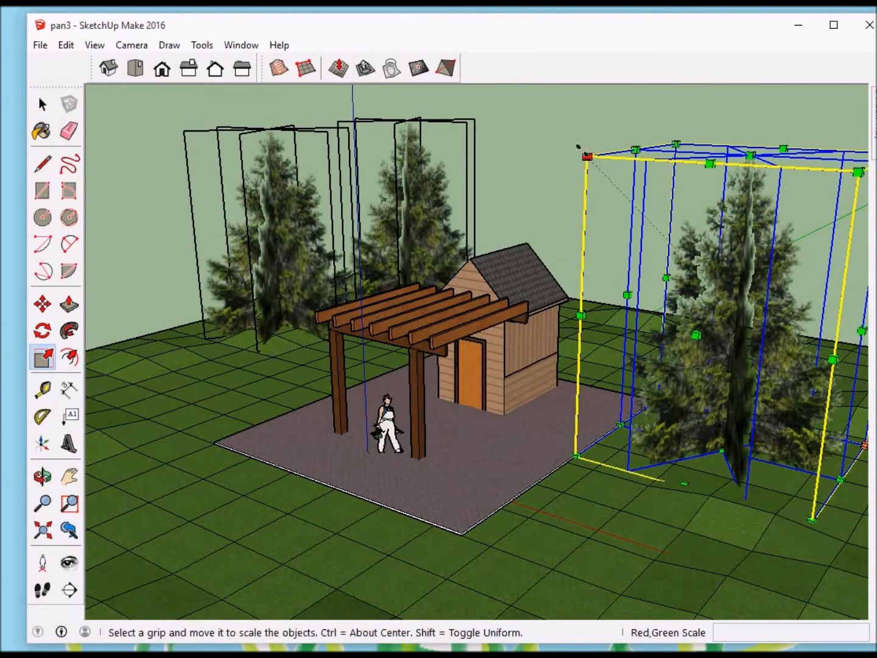
pyautogui.moveTo(583, 151); pyautogui.dragTo(574, 141)
pyautogui.moveTo(744, 137); pyautogui.dragTo(760, 148)
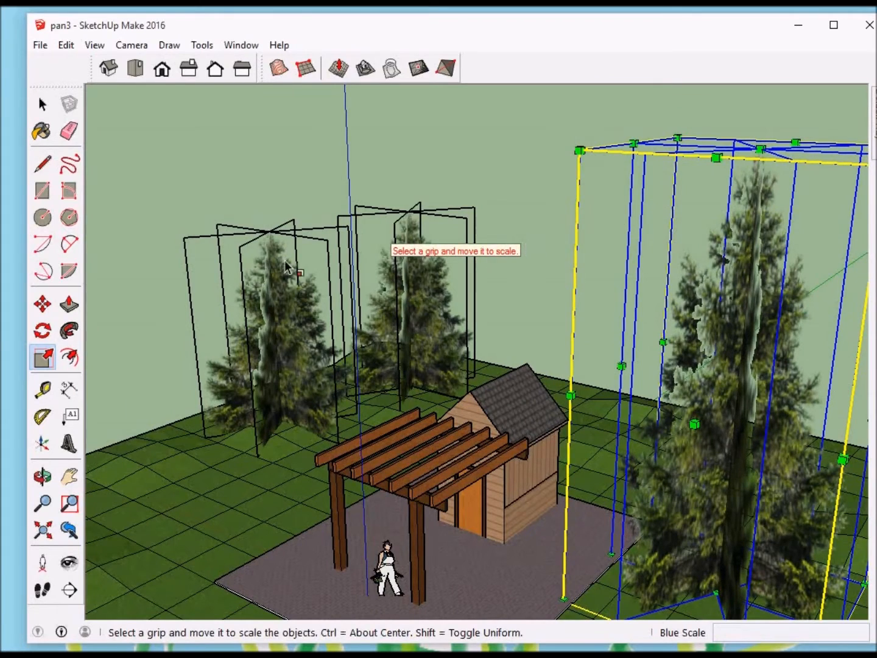
pyautogui.moveTo(523, 264); pyautogui.dragTo(716, 239, button='middle')
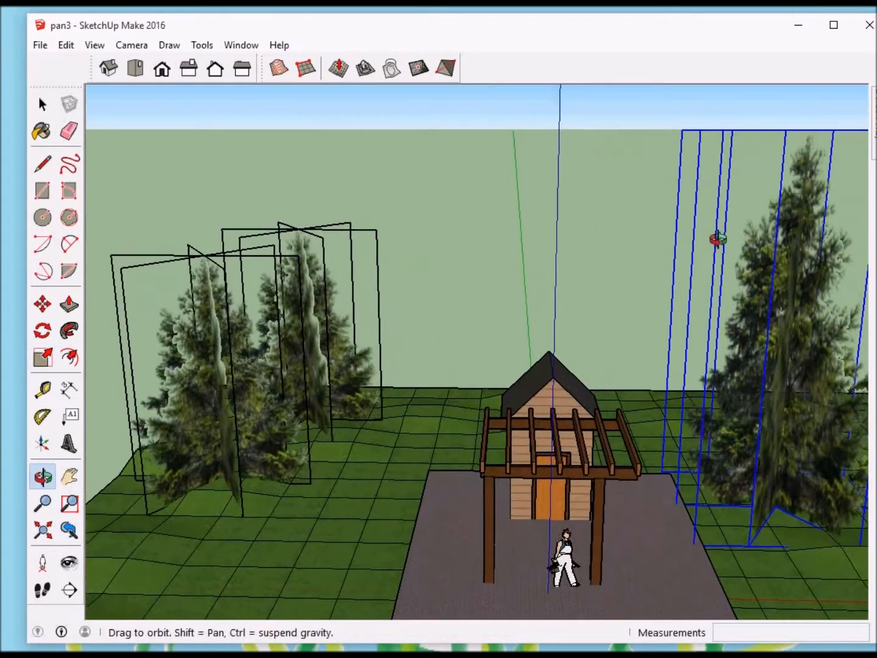
pyautogui.press('space')
pyautogui.click(509, 252)
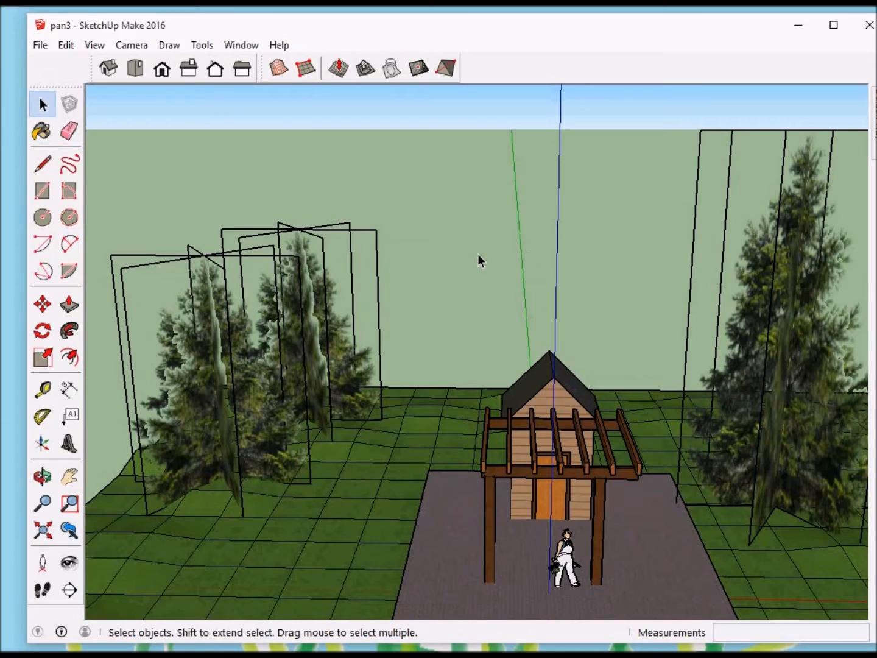
pyautogui.moveTo(475, 247); pyautogui.dragTo(463, 225, button='middle')
pyautogui.scroll(-6, 462, 226)
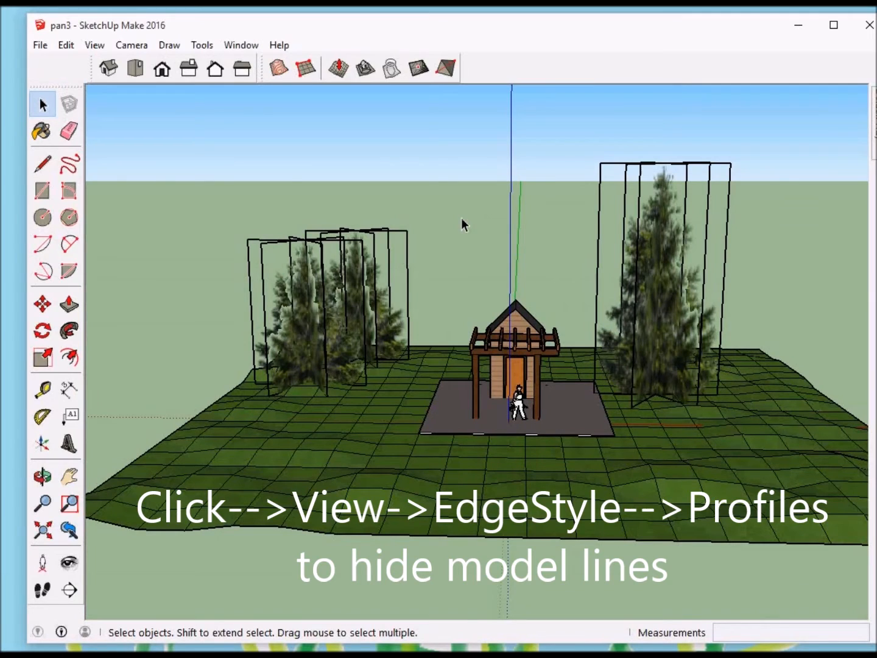
# Step: Save the landscape model
pyautogui.click(40, 45)
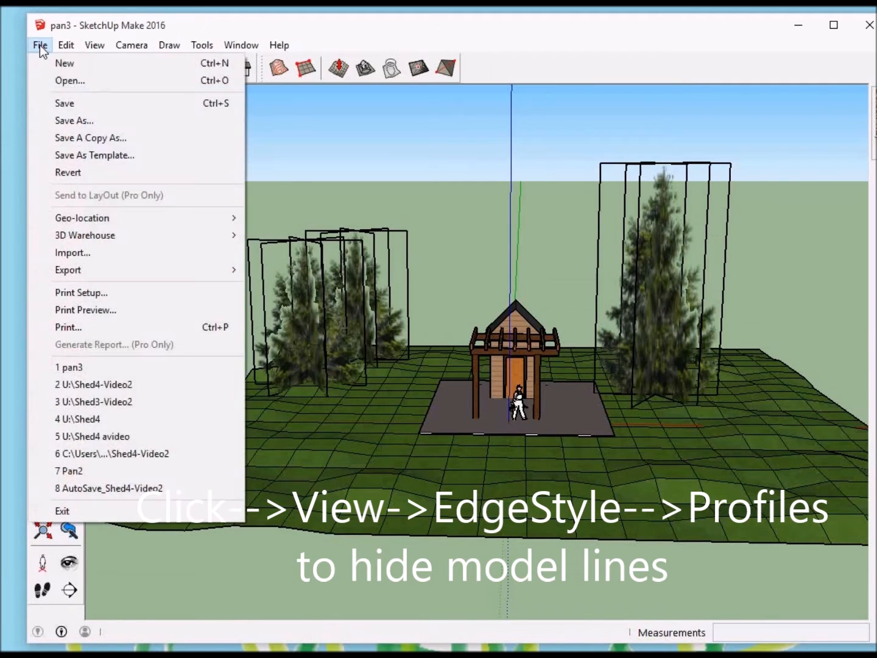
pyautogui.click(65, 104)
# Step: Draw an upright 120' by 30' rectangle starting near the red axis in the empty area beside the terrain
pyautogui.moveTo(537, 283); pyautogui.dragTo(543, 260, button='middle')
pyautogui.scroll(-2, 542, 263)
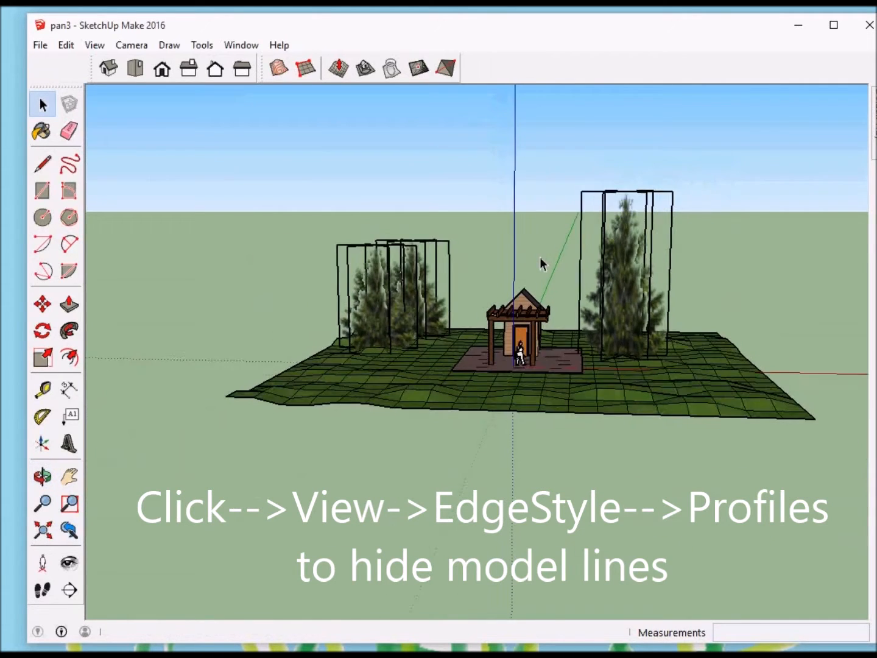
pyautogui.scroll(-4, 542, 262)
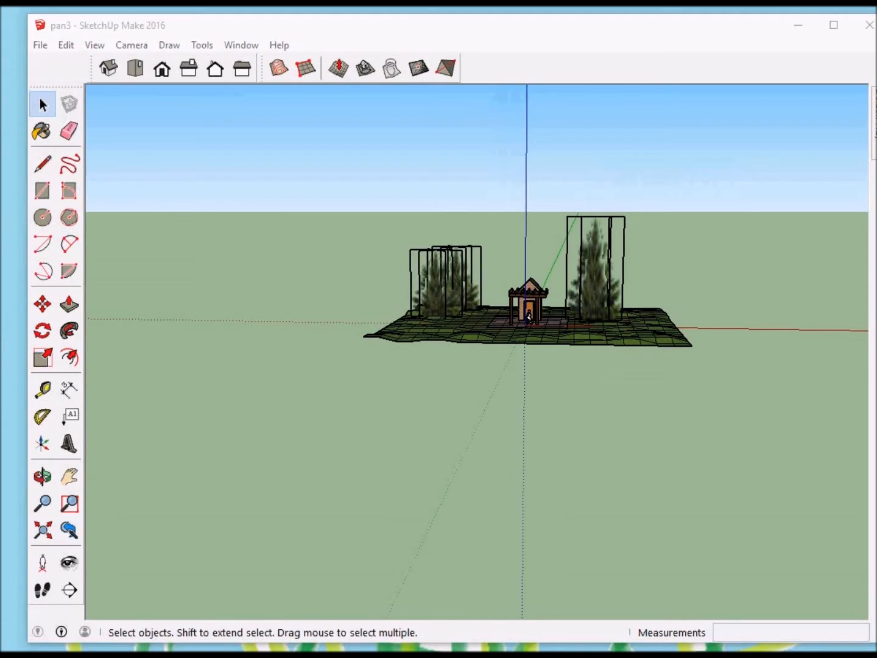
pyautogui.moveTo(549, 332); pyautogui.dragTo(302, 338, button='middle')
pyautogui.moveTo(525, 375)
pyautogui.mouseDown(button='middle')
pyautogui.moveTo(548, 376)
pyautogui.moveTo(529, 384)
pyautogui.mouseUp(button='middle')
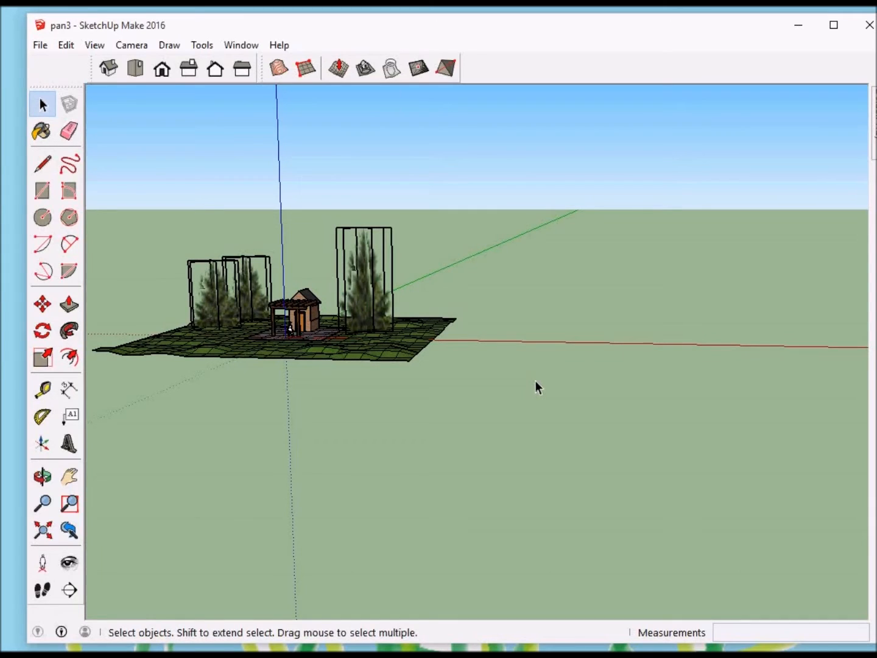
pyautogui.moveTo(538, 387); pyautogui.dragTo(654, 354, button='middle')
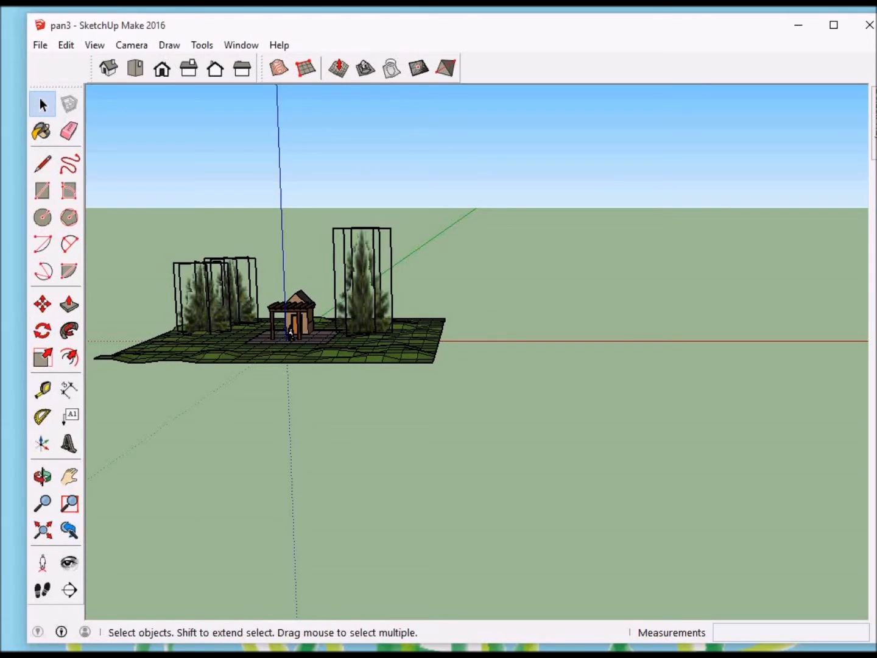
pyautogui.click(43, 191)
pyautogui.click(569, 339)
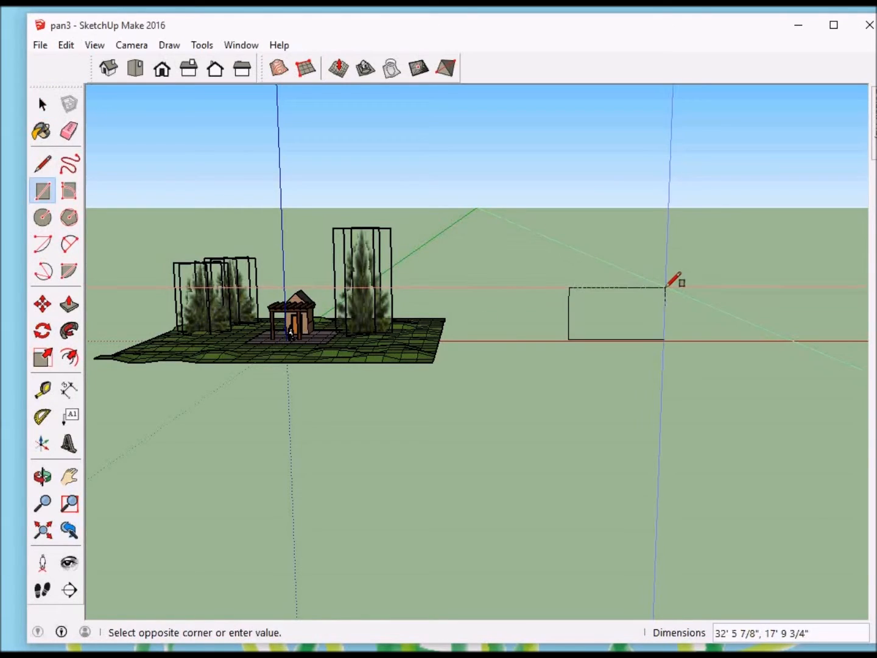
pyautogui.write("120',30")
pyautogui.press('Return')
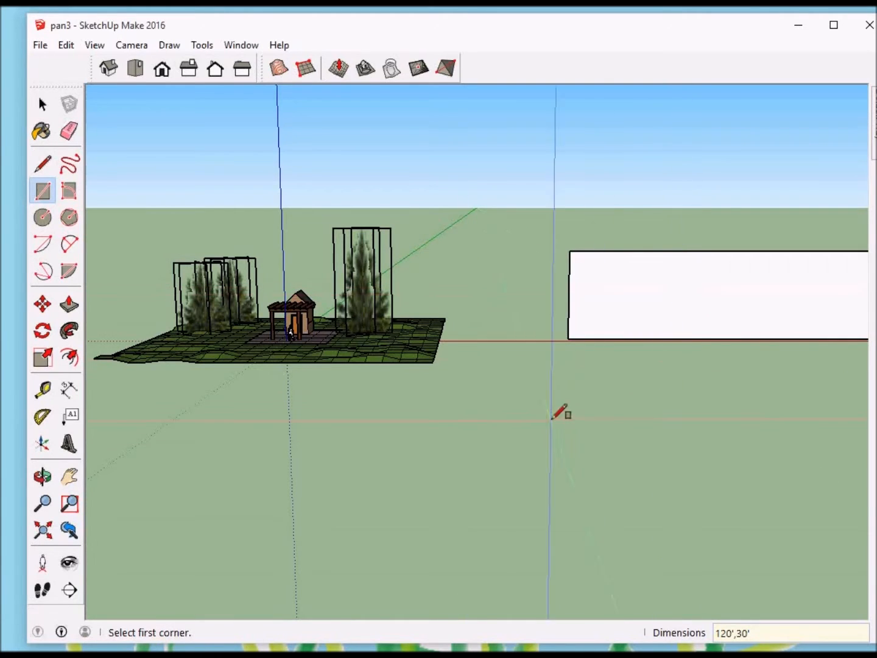
pyautogui.scroll(-1, 213, 333)
pyautogui.scroll(-1, 212, 333)
pyautogui.scroll(1, 637, 357)
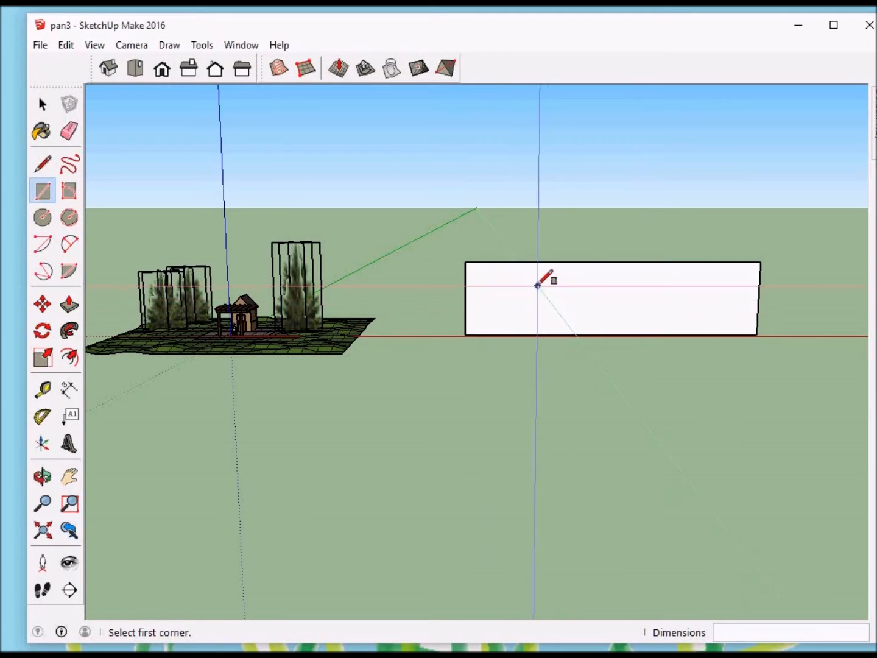
# Step: Start an import, open the Iller Cr Panorama folder in Pictures, and set the file type to All Supported Image Types
pyautogui.click(40, 46)
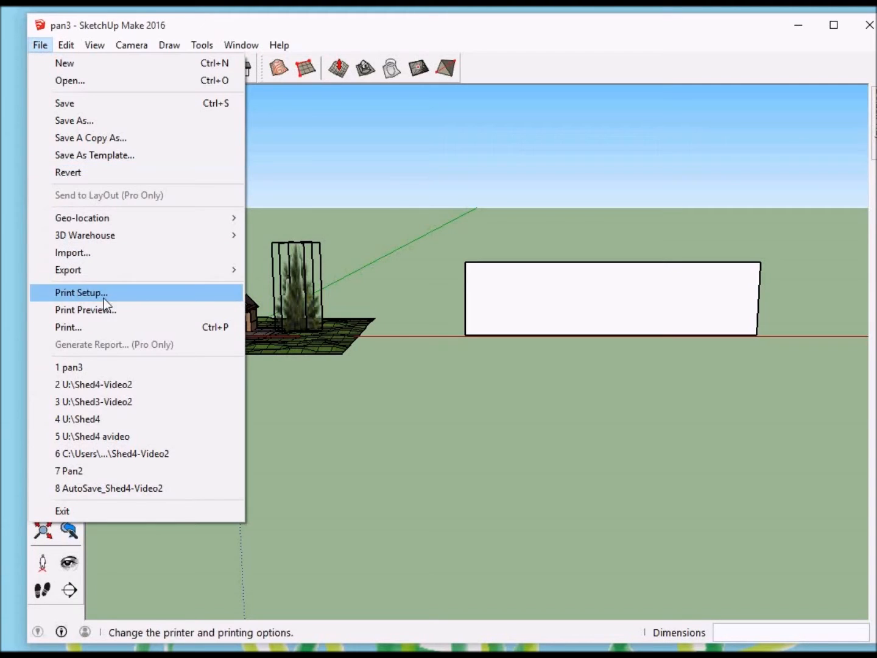
pyautogui.click(74, 254)
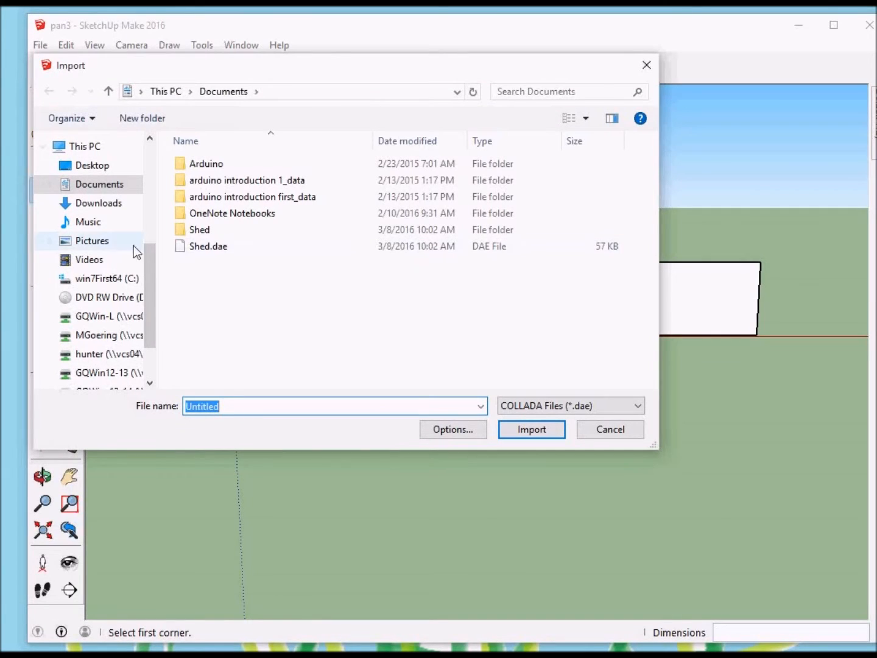
pyautogui.click(92, 244)
pyautogui.doubleClick(295, 205)
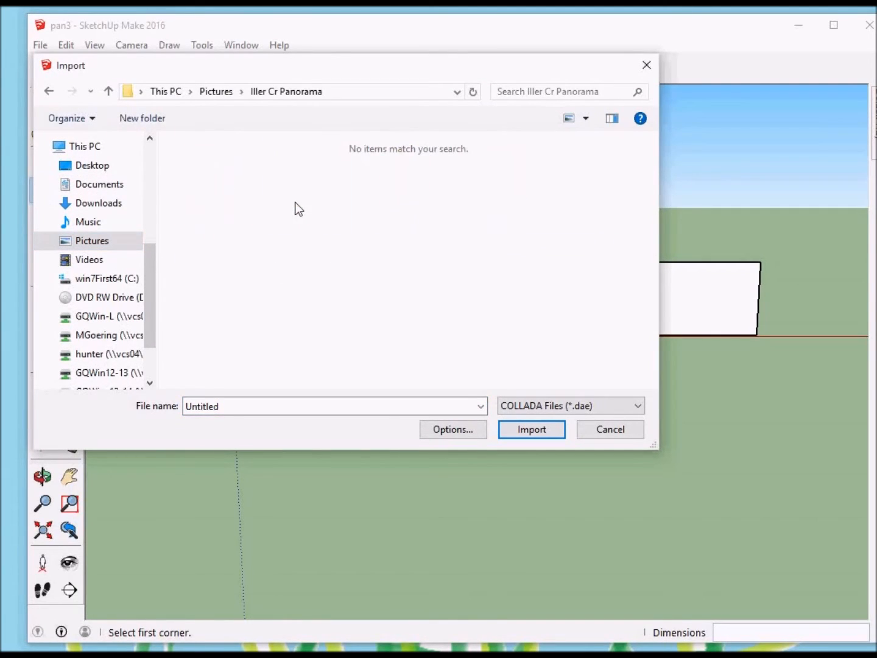
pyautogui.click(556, 408)
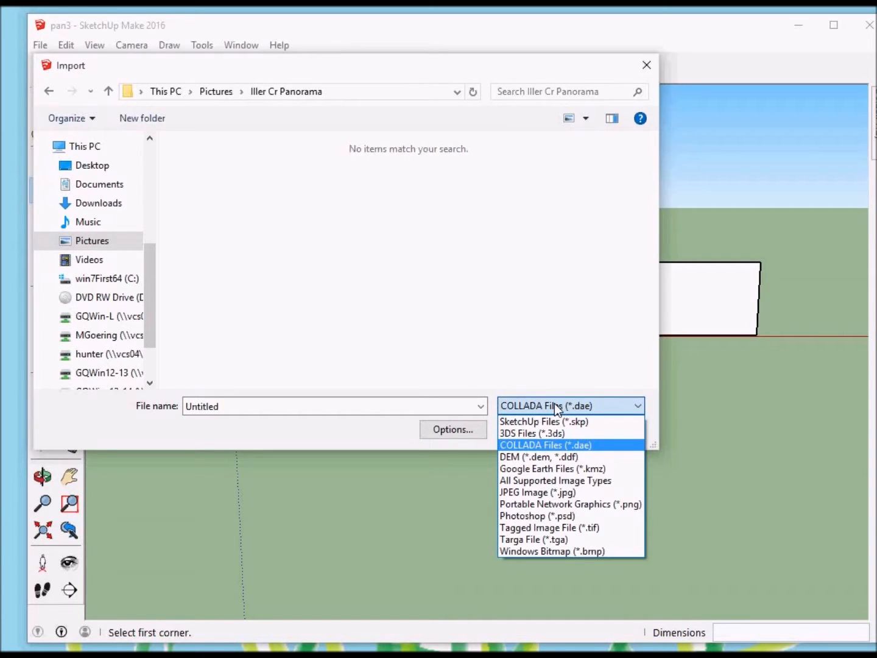
pyautogui.click(552, 480)
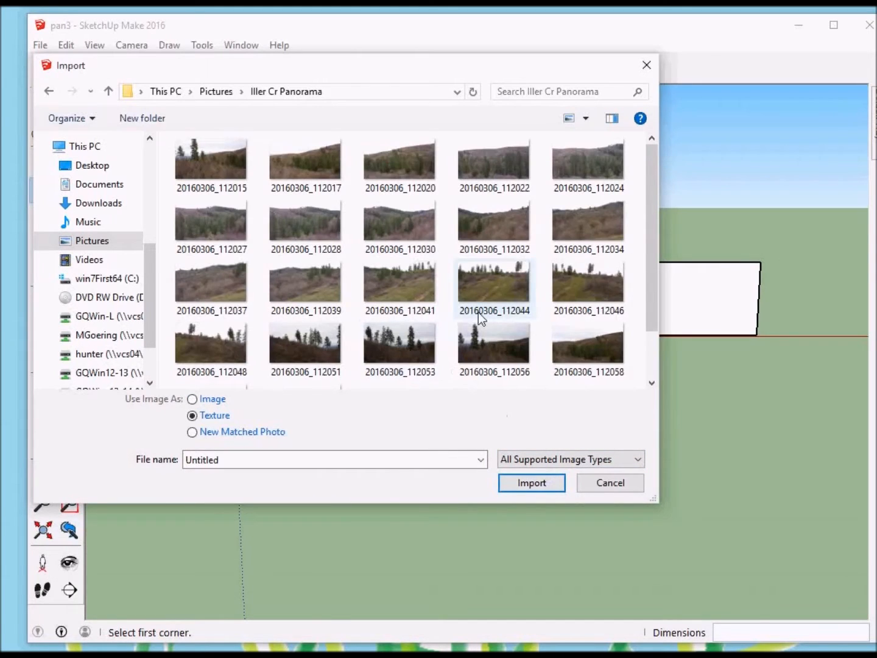
# Step: Try to import the Iller Cr Panorama 4M image as a texture
pyautogui.scroll(-1, 478, 314)
pyautogui.doubleClick(407, 351)
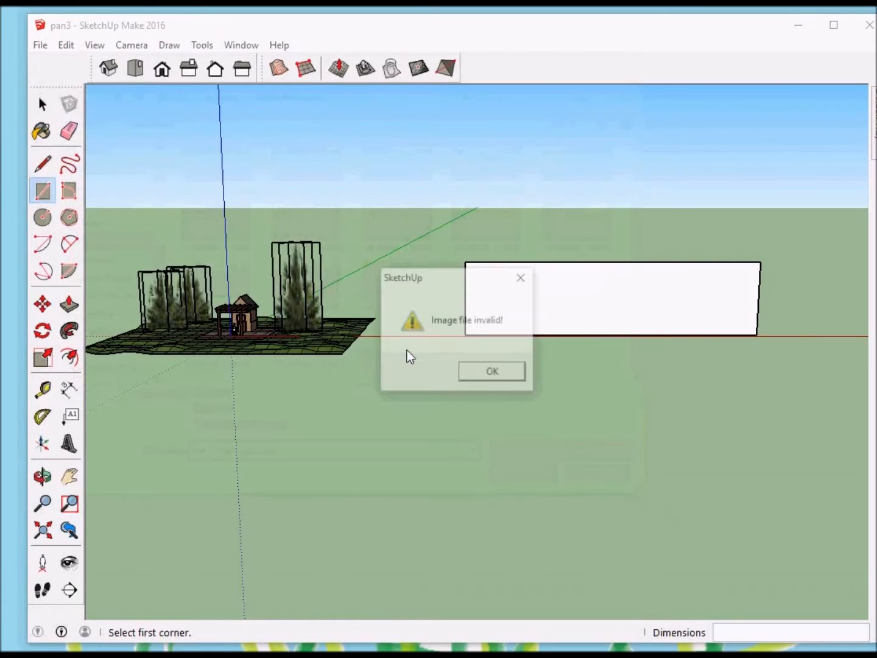
pyautogui.click(493, 373)
# Step: Import the Iller Cr Panorama image as a texture and apply it from the rectangle's lower near corner, about 13' 5" high
pyautogui.click(39, 45)
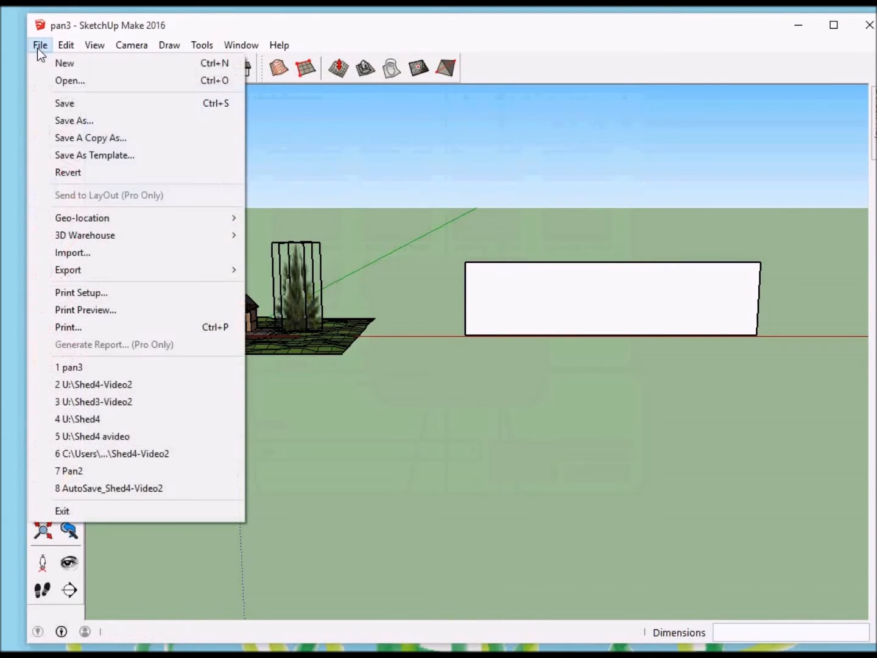
pyautogui.click(88, 252)
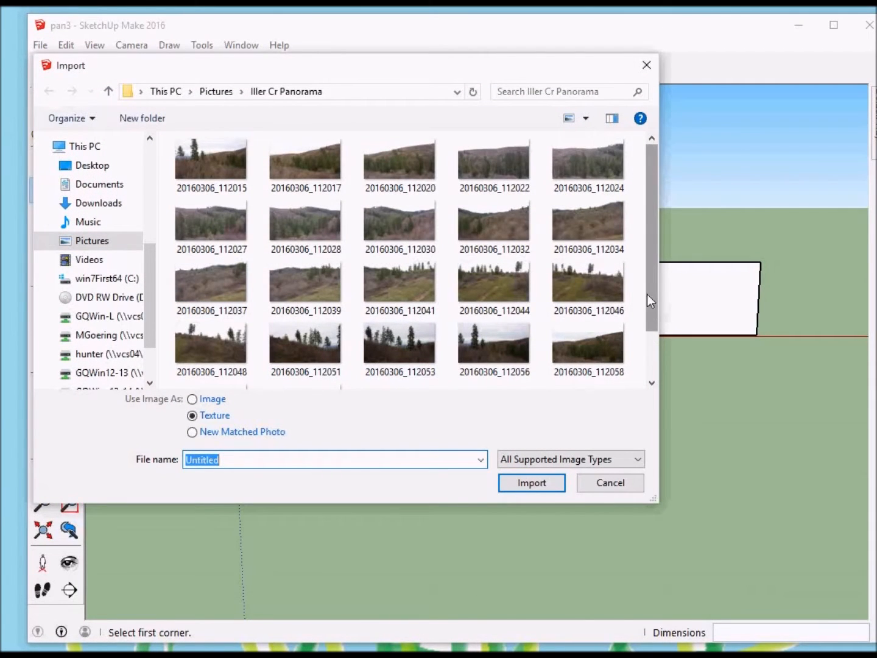
pyautogui.moveTo(648, 294); pyautogui.dragTo(654, 343)
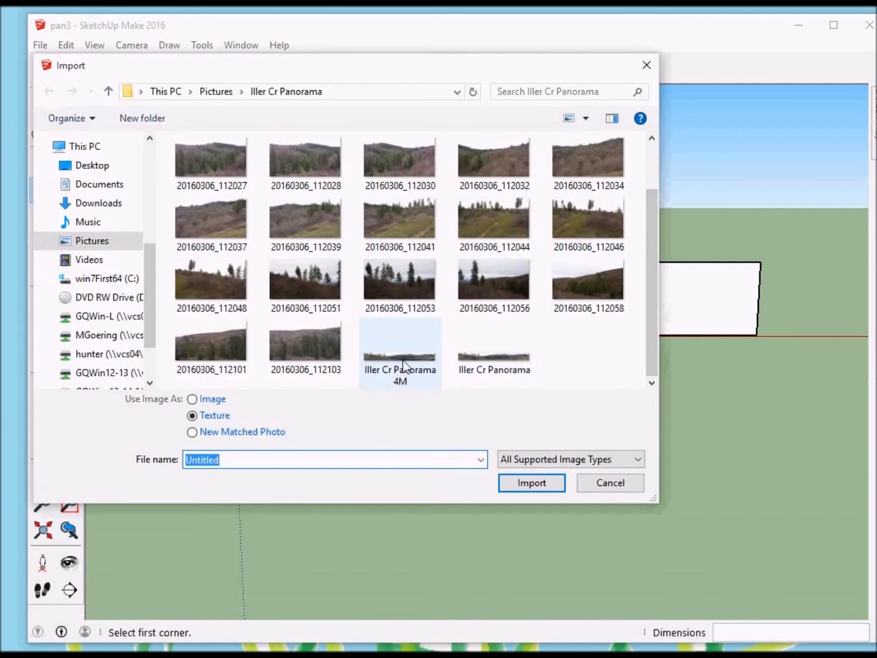
pyautogui.moveTo(391, 373)
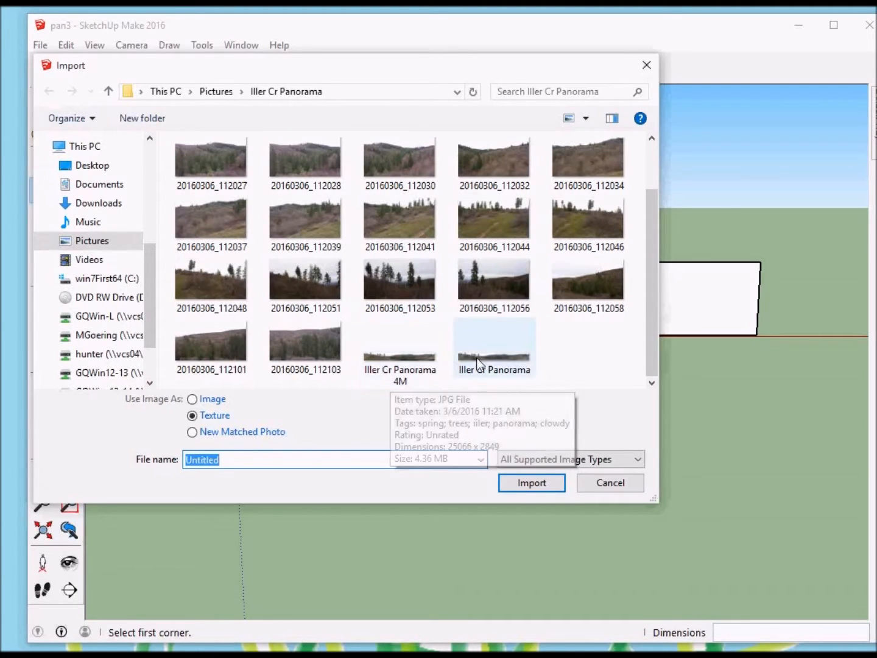
pyautogui.moveTo(487, 357)
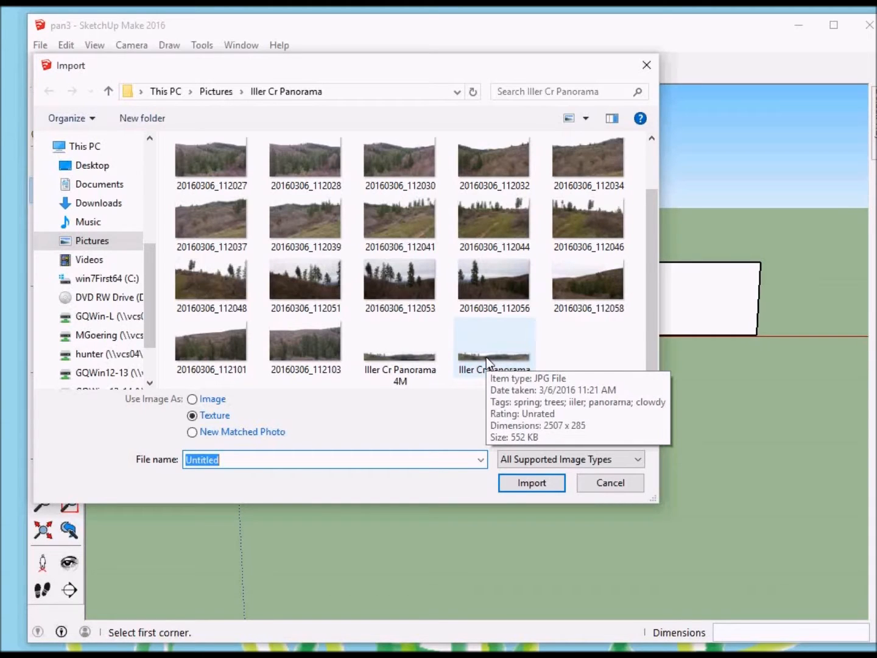
pyautogui.doubleClick(485, 357)
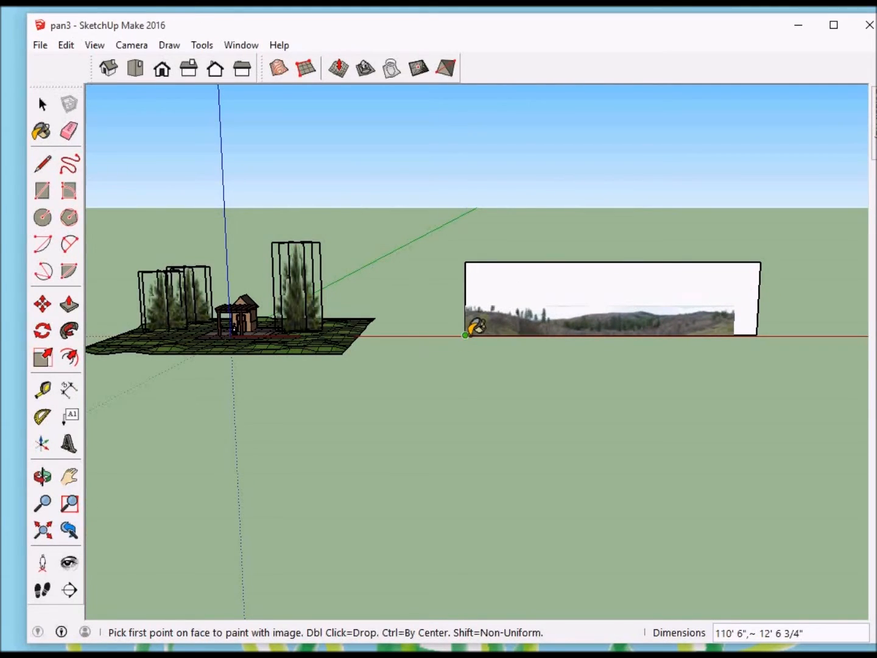
pyautogui.click(465, 334)
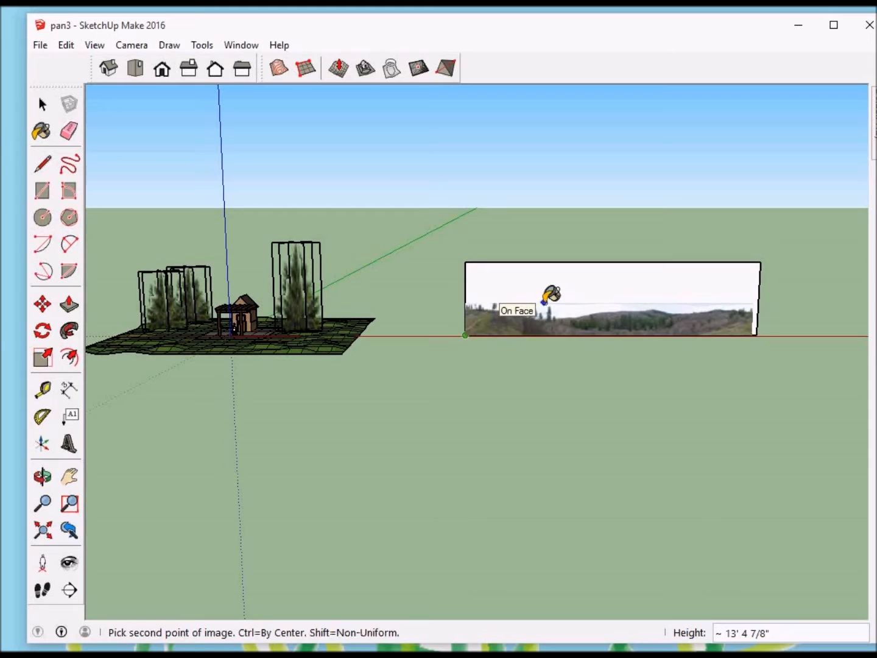
pyautogui.click(544, 302)
pyautogui.press('r')
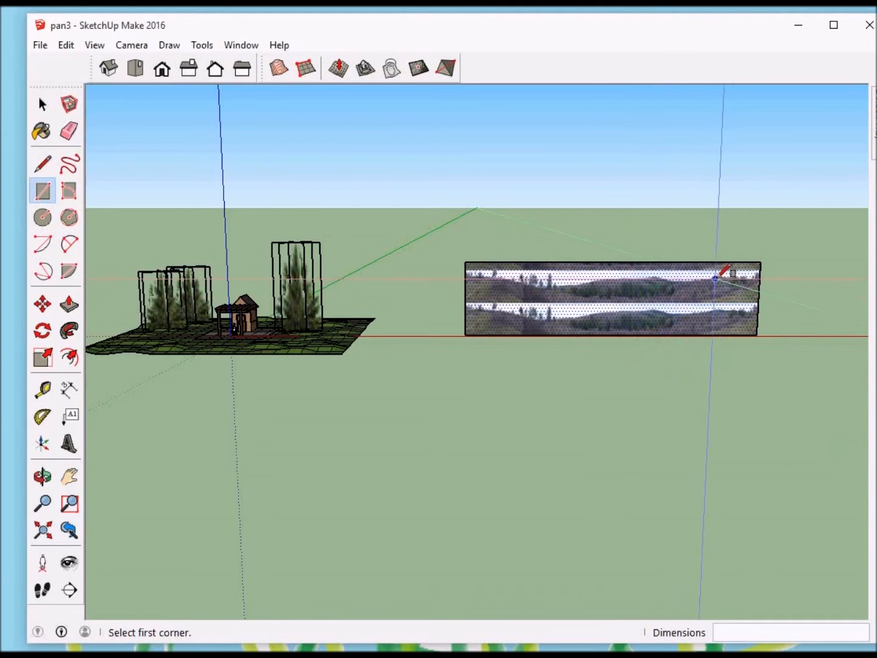
# Step: Move the rectangle's upper edge down about 16' 5" to the top of the lowest panorama strip, and deselect it
pyautogui.scroll(3, 753, 248)
pyautogui.scroll(3, 754, 249)
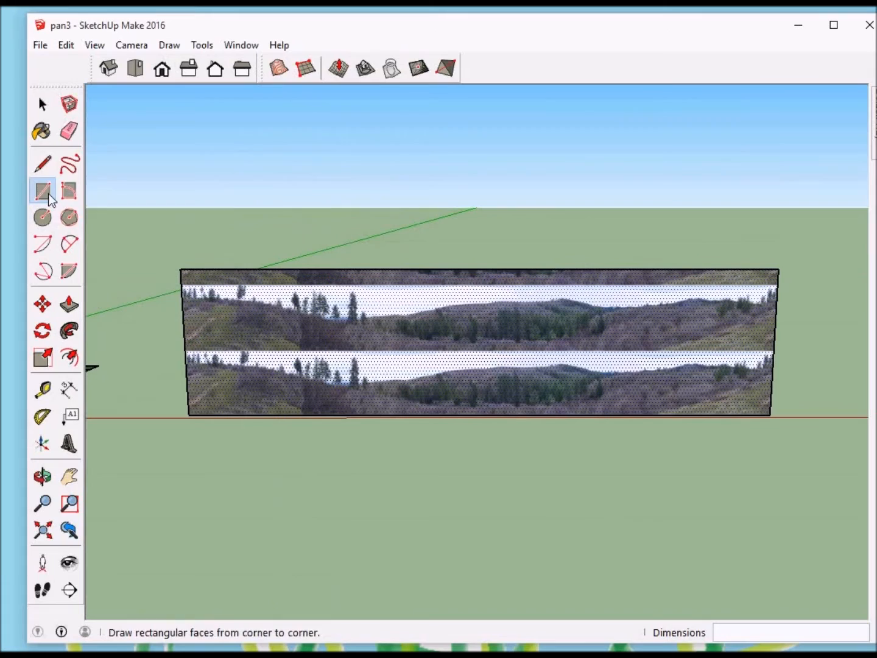
pyautogui.click(42, 106)
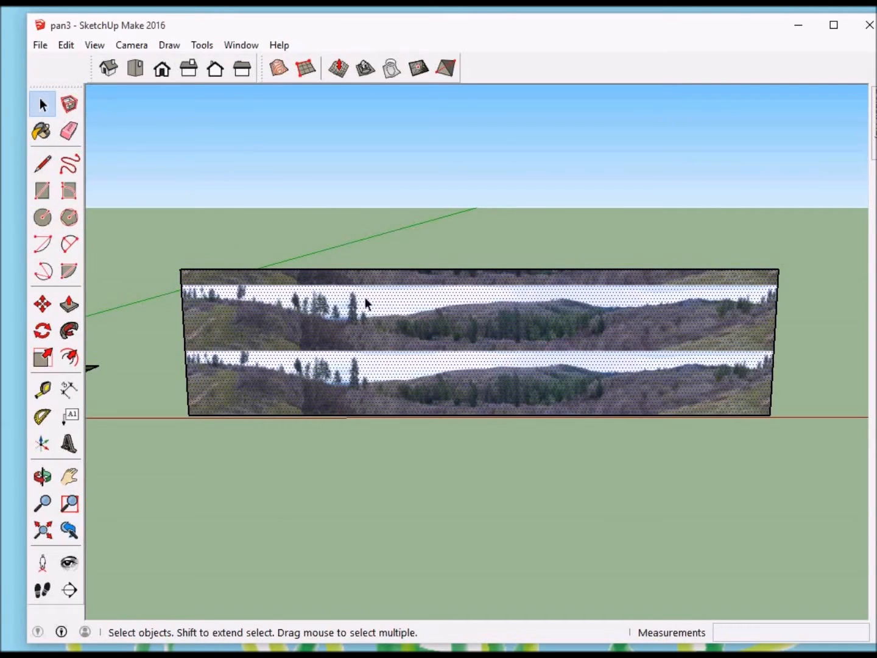
pyautogui.click(413, 270)
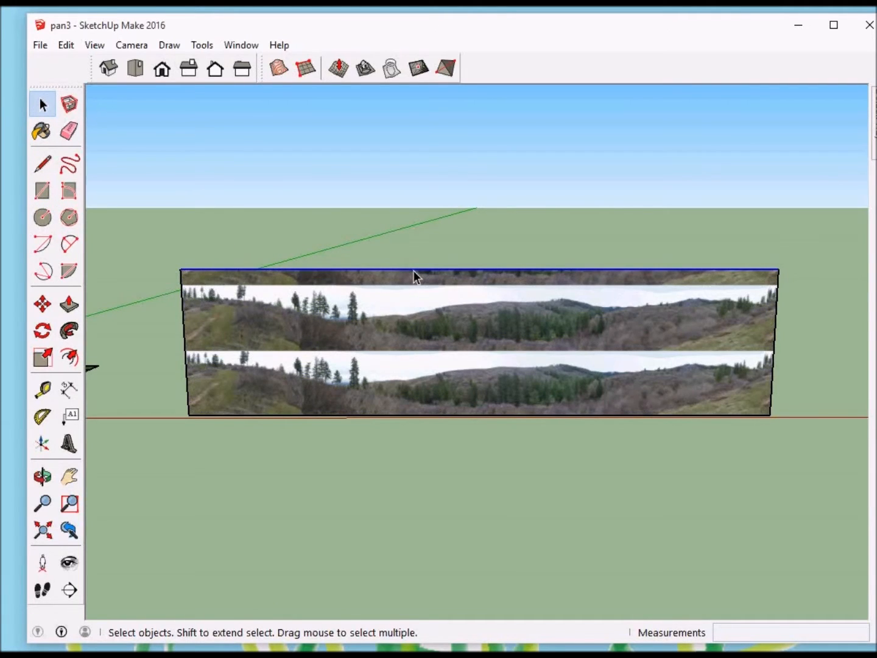
pyautogui.click(42, 305)
pyautogui.click(483, 278)
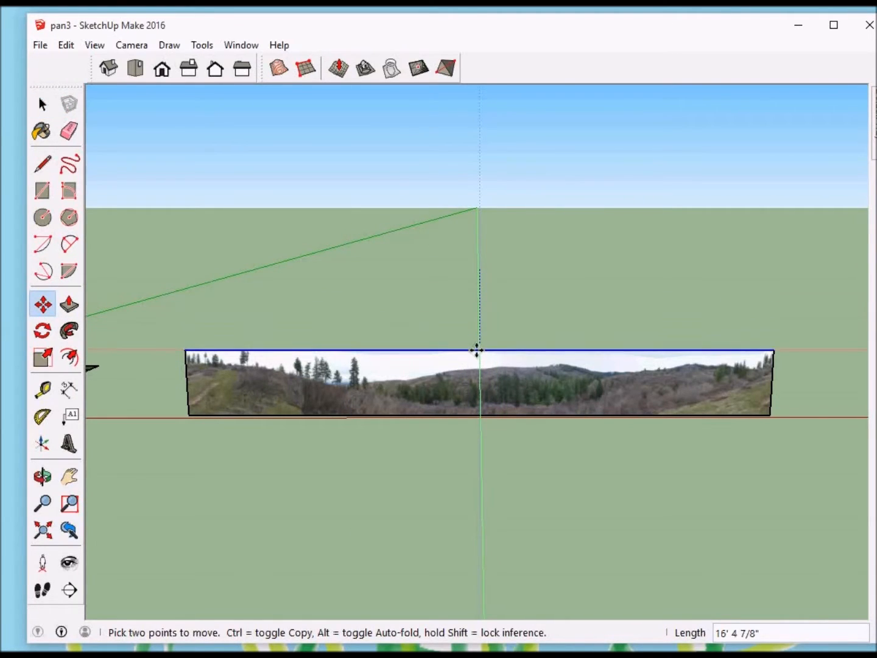
pyautogui.click(476, 351)
pyautogui.scroll(2, 476, 351)
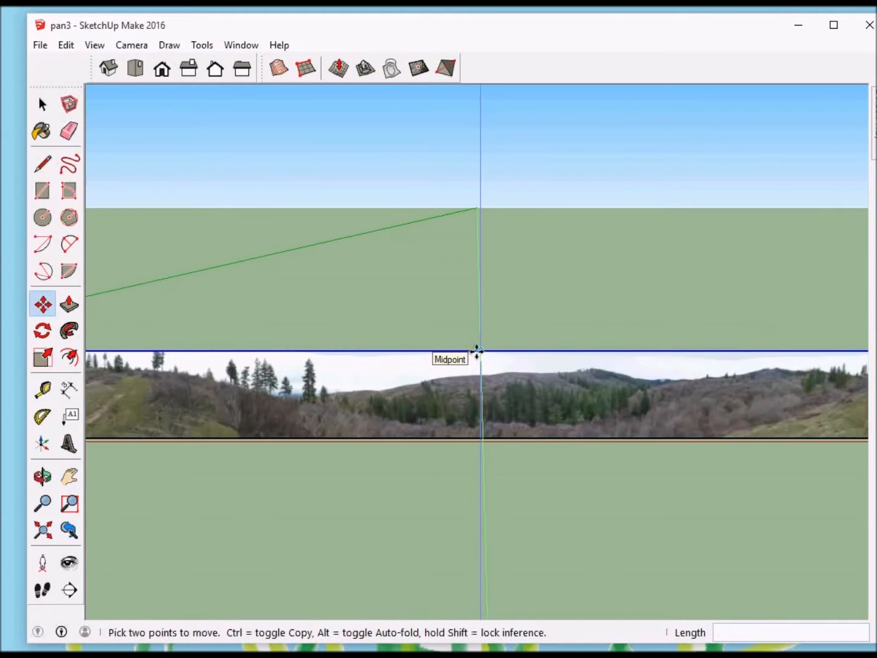
pyautogui.scroll(-1, 477, 351)
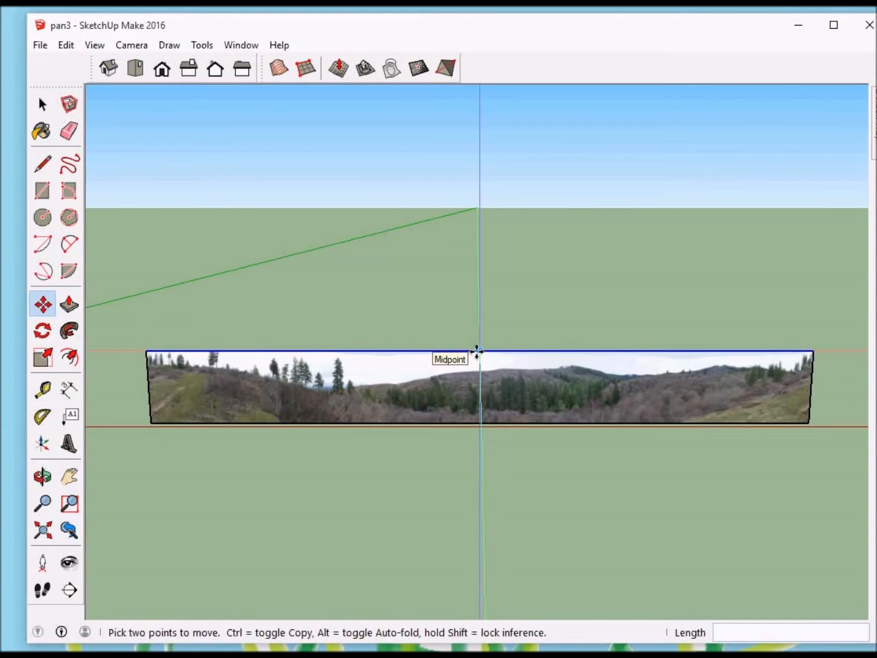
pyautogui.press('space')
pyautogui.click(469, 326)
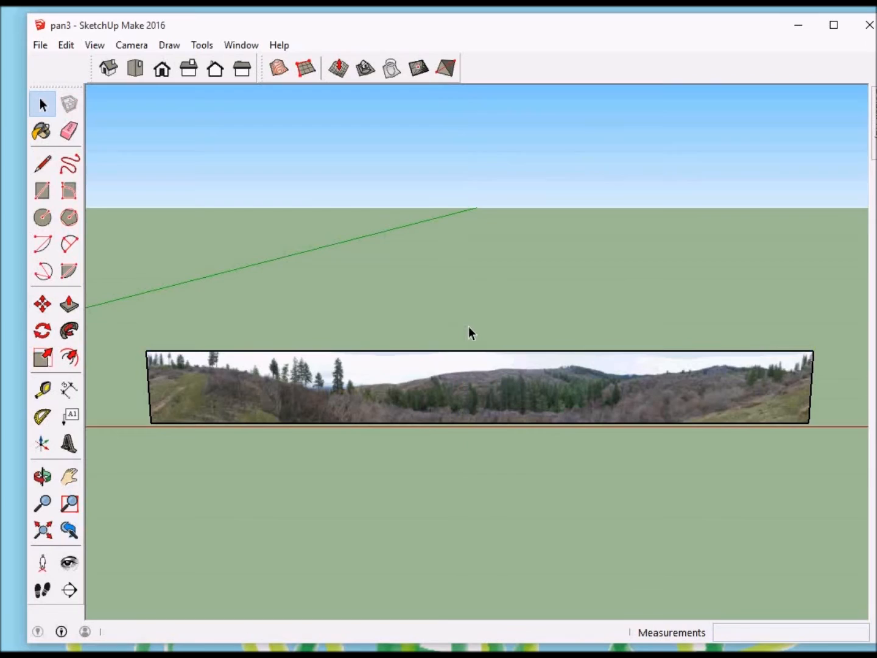
# Step: Select the panorama face and draw a 70' vertical reference line up from the red axis, between the terrain and the panorama
pyautogui.click(467, 369)
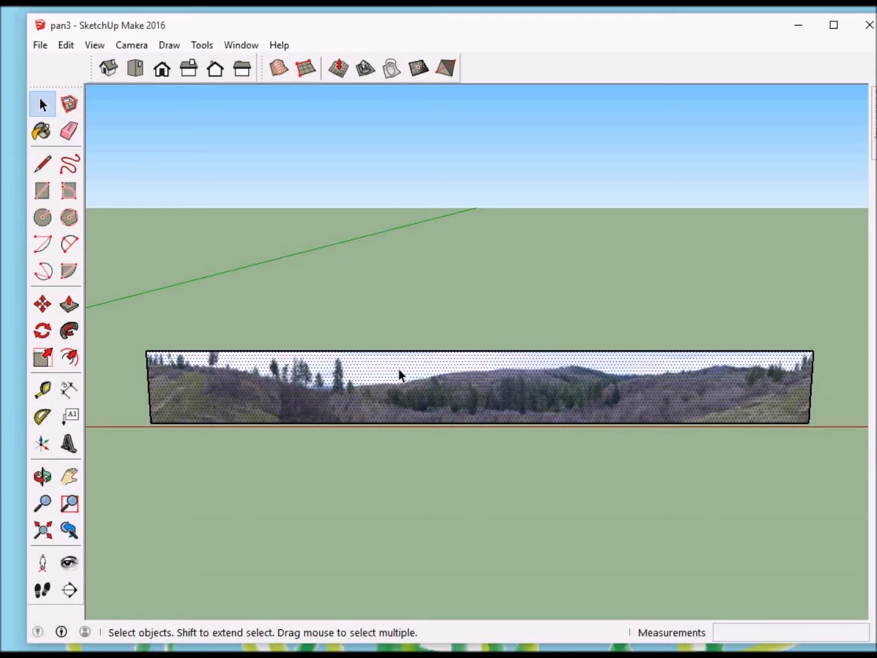
pyautogui.scroll(-5, 398, 368)
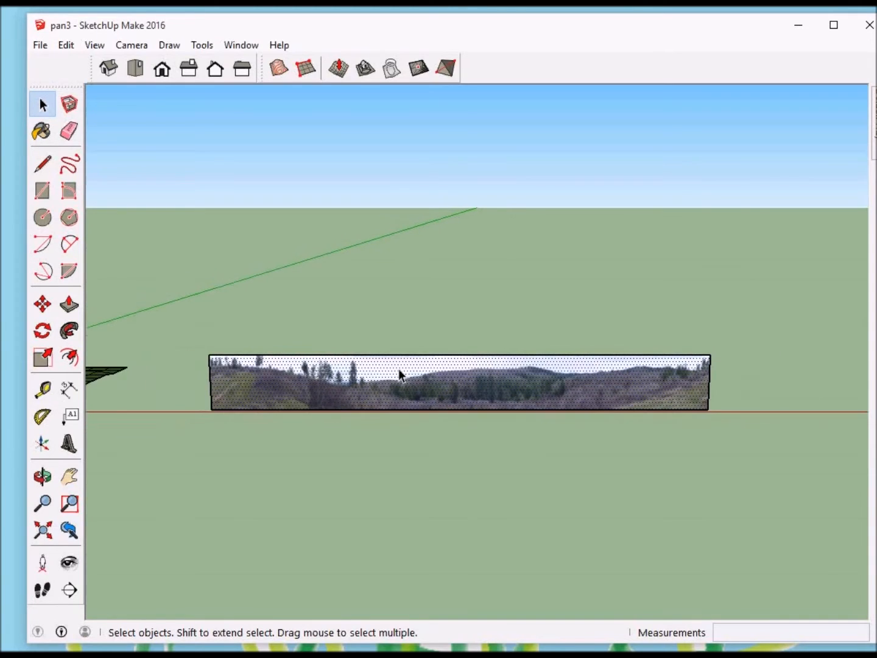
pyautogui.scroll(-3, 399, 370)
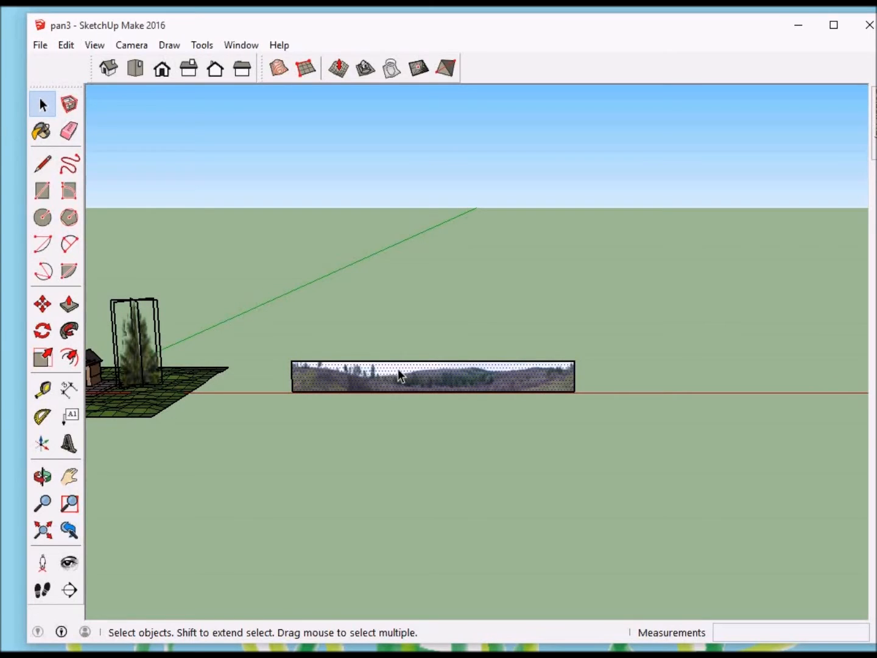
pyautogui.scroll(-1, 398, 370)
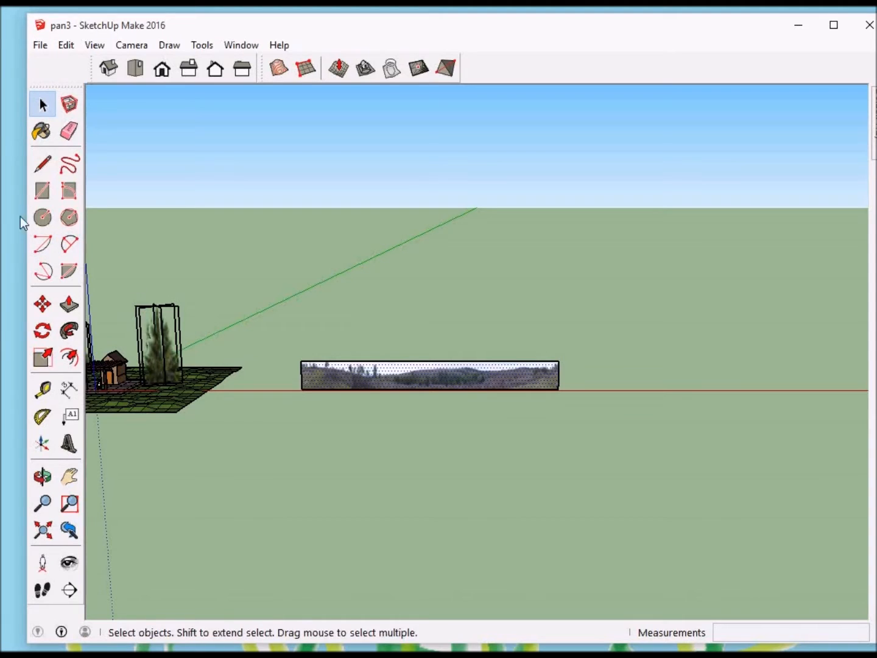
pyautogui.click(43, 166)
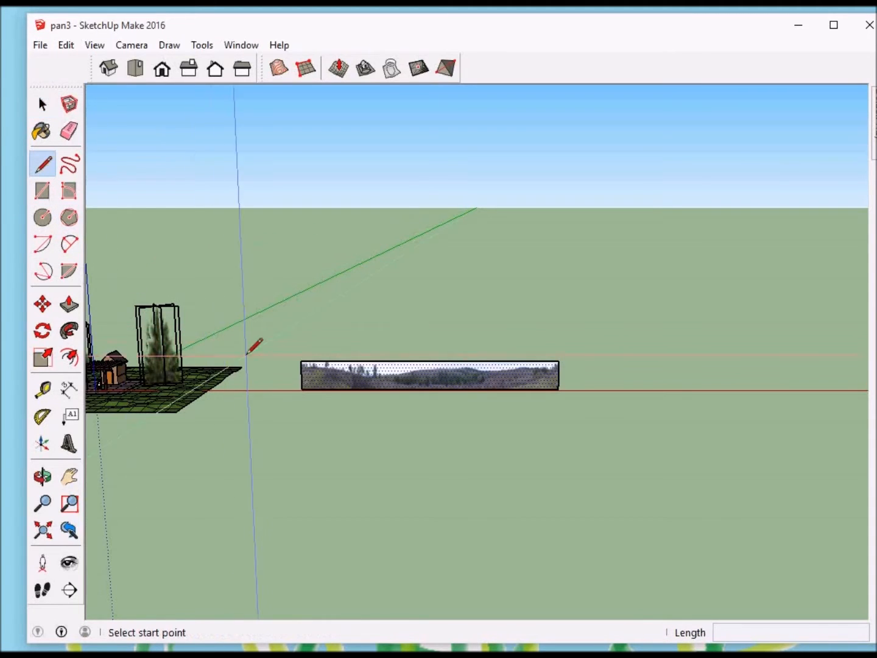
pyautogui.click(282, 390)
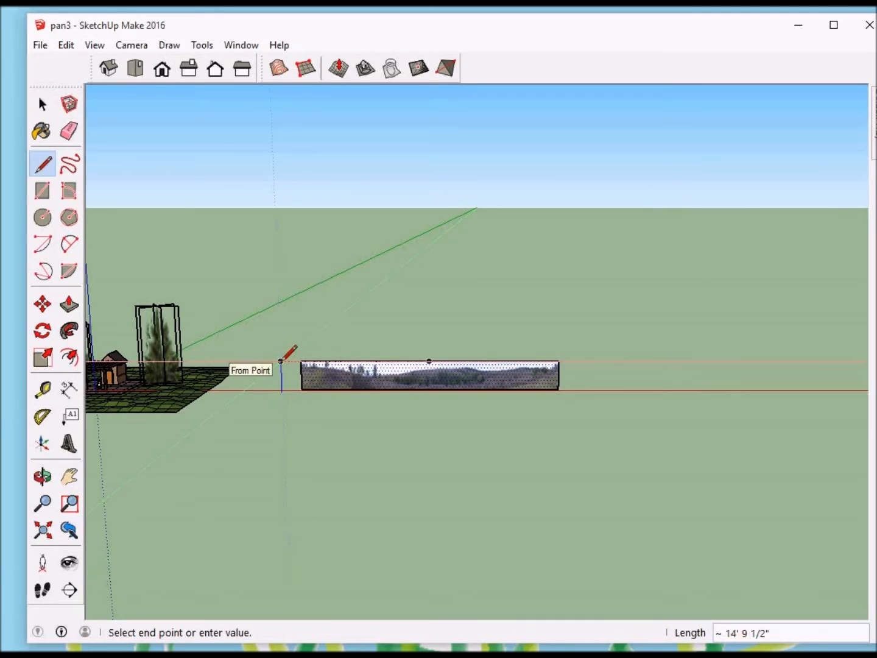
pyautogui.write('70')
pyautogui.press('Return')
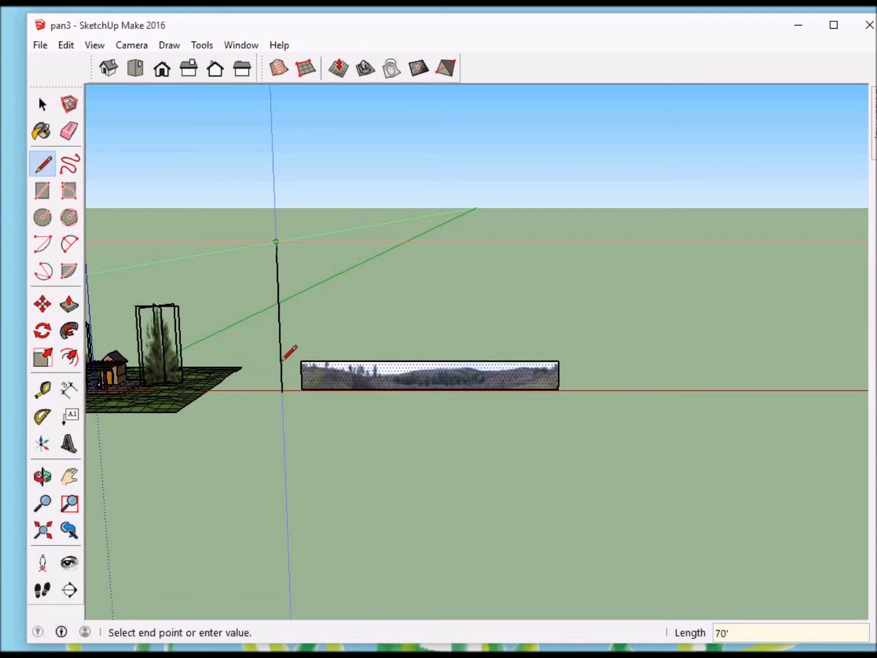
# Step: Scale the panorama face uniformly about its lower corner nearest the terrain by a factor of 5
pyautogui.scroll(-2, 287, 354)
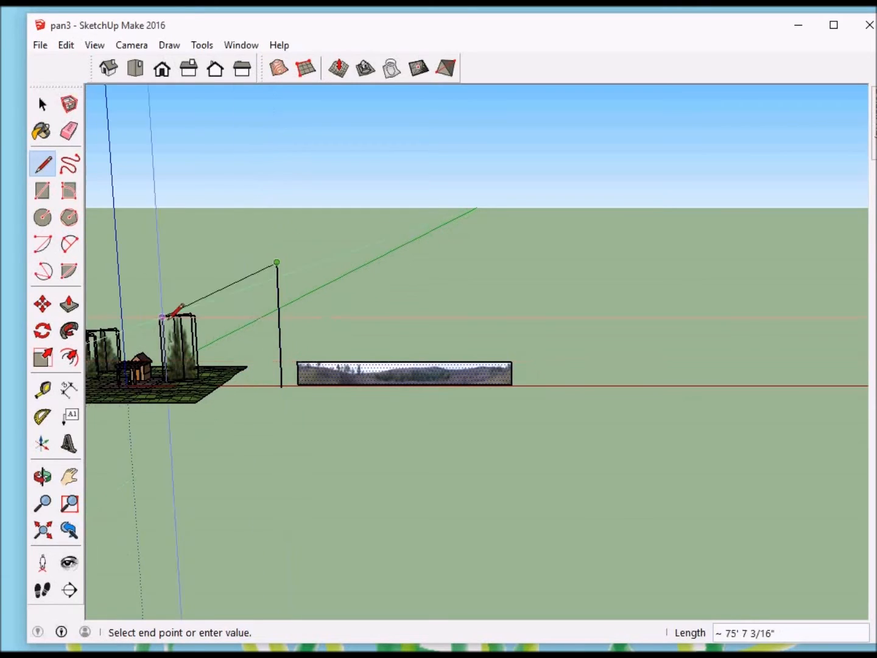
pyautogui.click(44, 358)
pyautogui.moveTo(290, 359); pyautogui.dragTo(823, 381, button='middle')
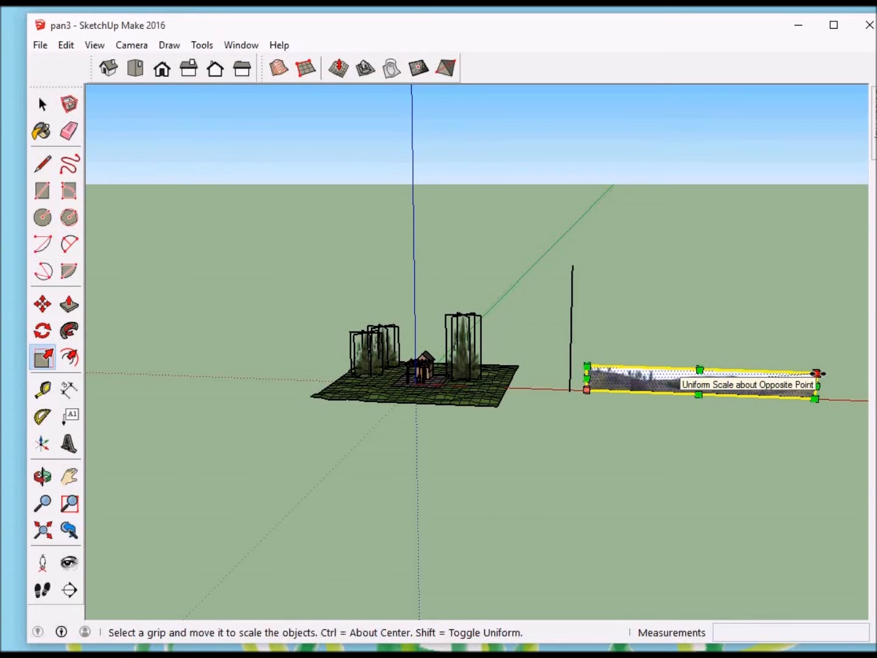
pyautogui.moveTo(818, 374); pyautogui.dragTo(714, 288)
pyautogui.scroll(-6, 715, 288)
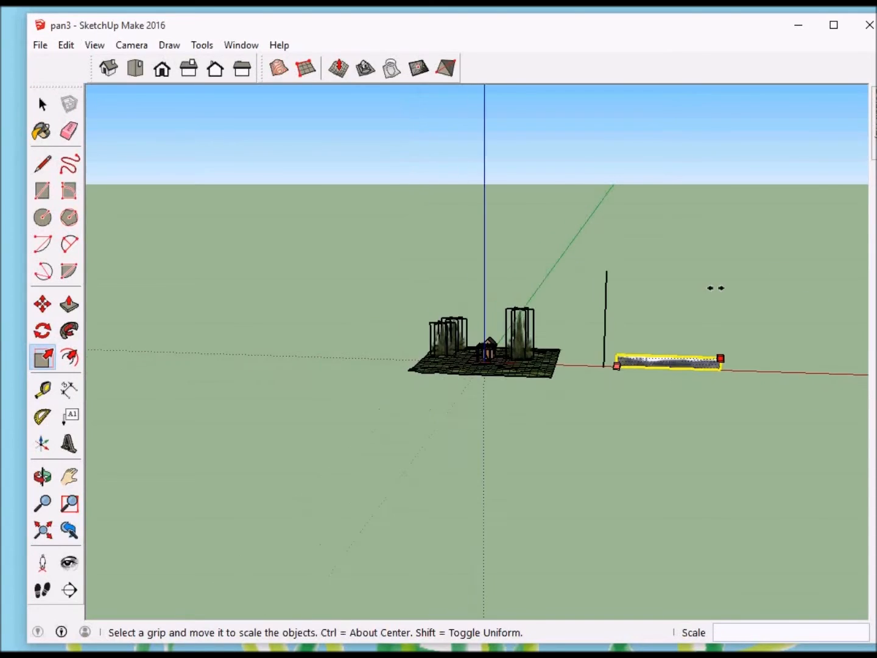
pyautogui.middleClick(716, 288)
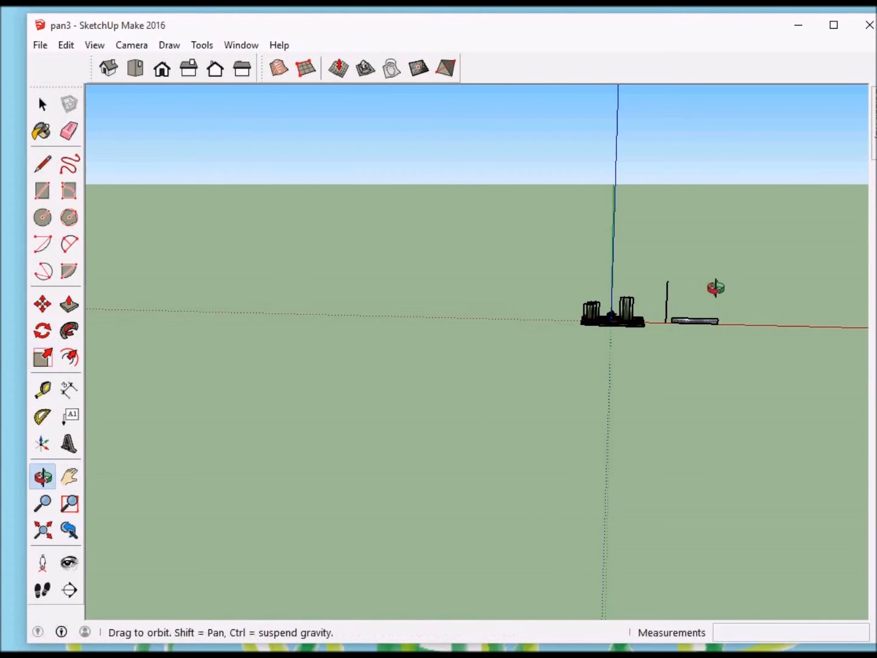
pyautogui.moveTo(718, 319); pyautogui.dragTo(647, 315)
pyautogui.scroll(-5, 197, 298)
pyautogui.scroll(-2, 195, 295)
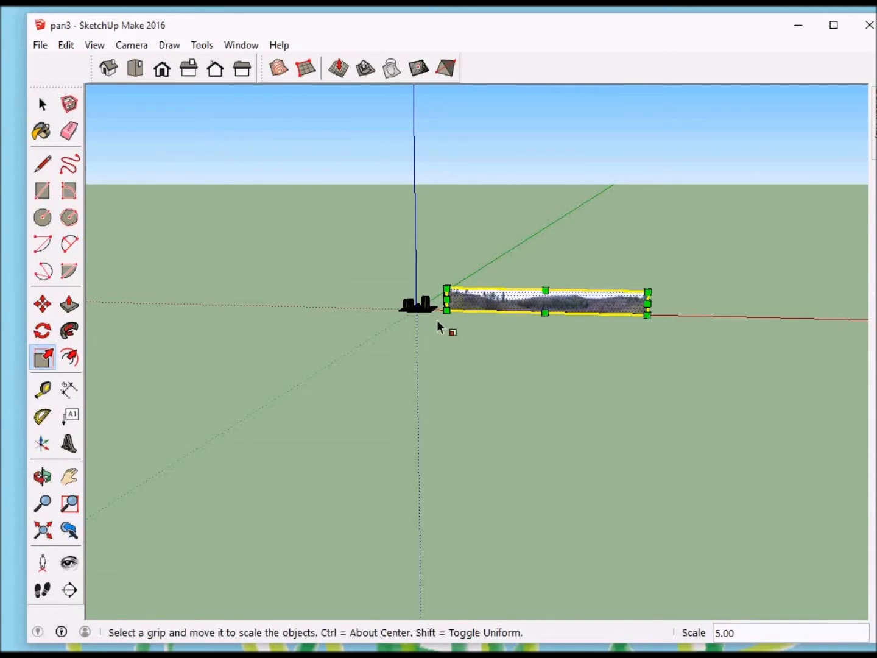
# Step: Compare the enlarged panorama's height with the vertical reference line, and delete the line
pyautogui.scroll(5, 437, 295)
pyautogui.scroll(6, 438, 293)
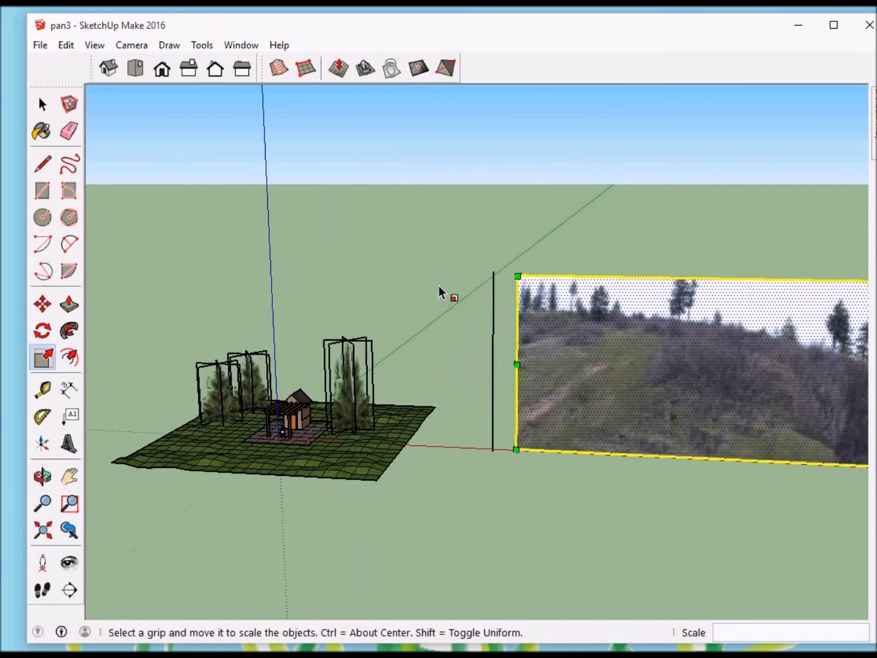
pyautogui.click(677, 257)
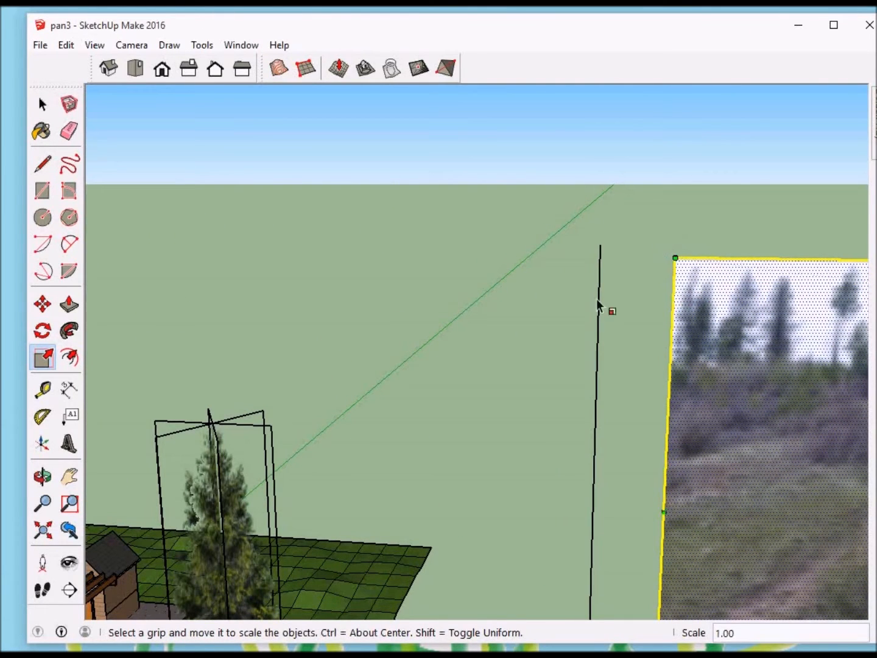
pyautogui.scroll(-6, 585, 305)
pyautogui.scroll(-3, 583, 304)
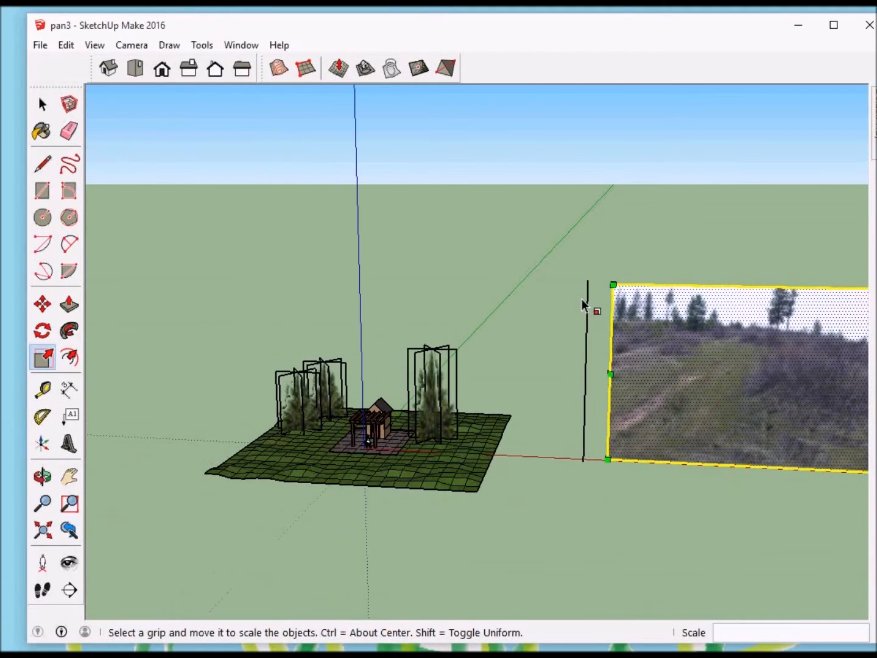
pyautogui.click(42, 105)
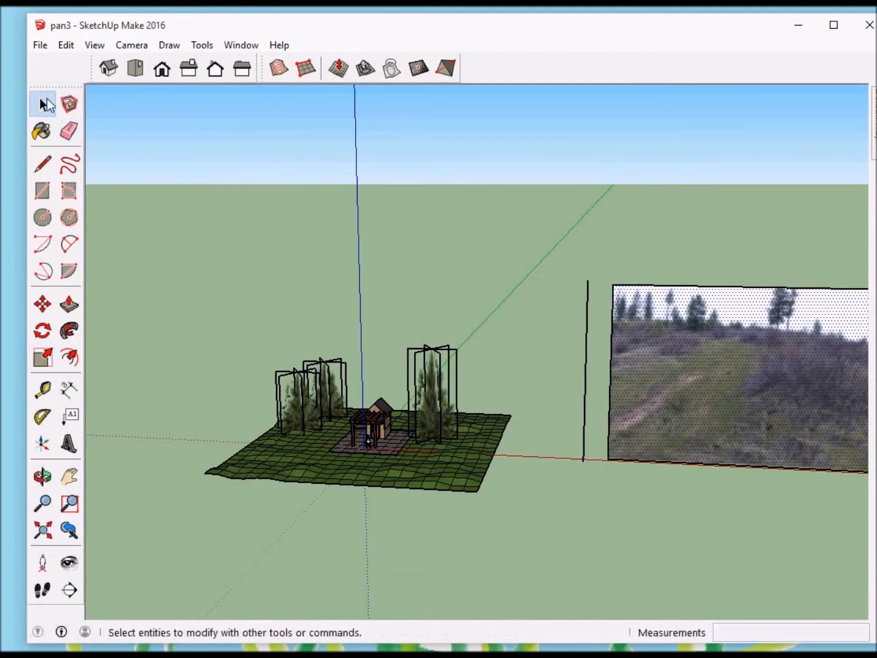
pyautogui.click(585, 388)
pyautogui.press('Delete')
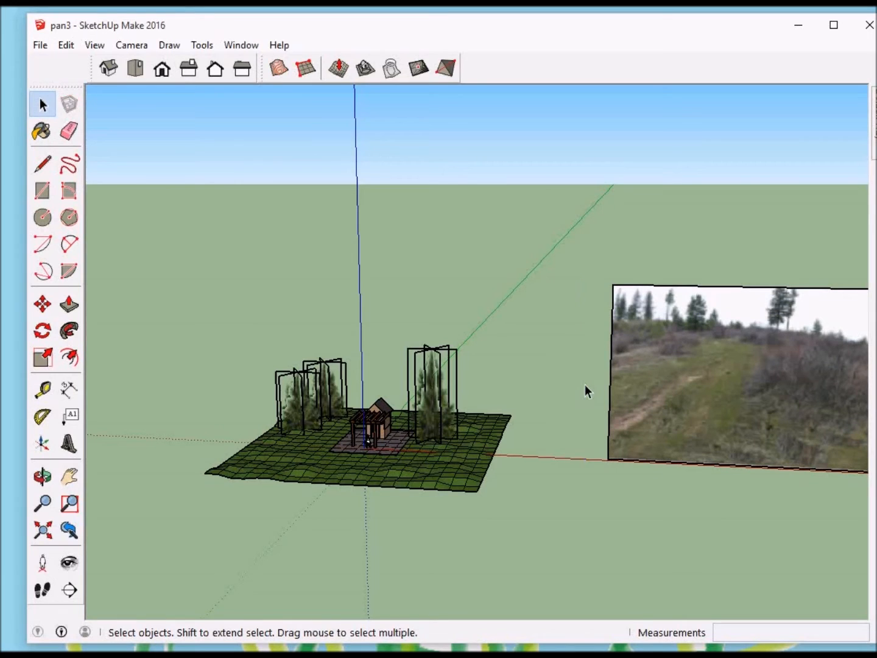
# Step: Make the panorama face and its bounding edges into a group
pyautogui.scroll(-5, 541, 386)
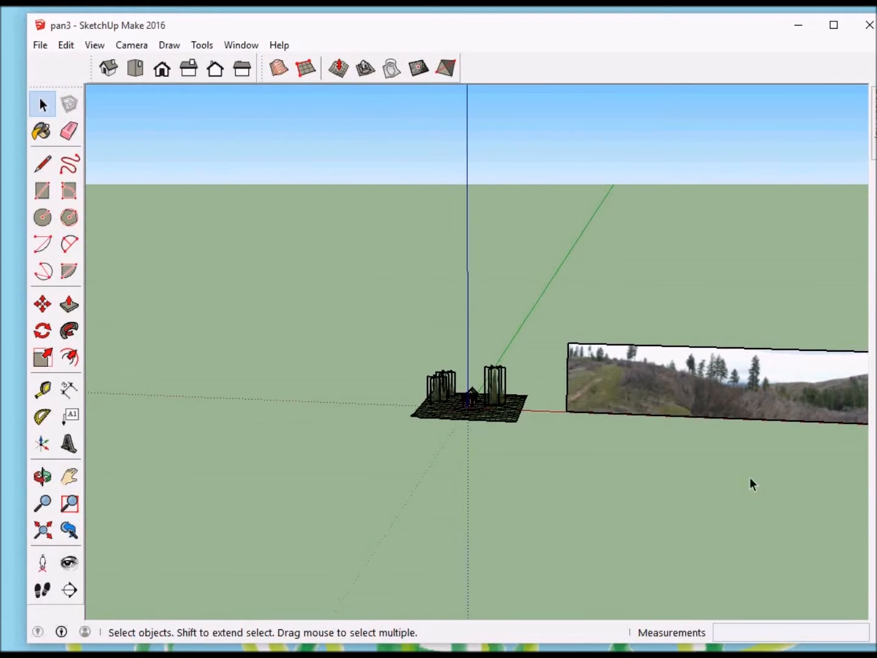
pyautogui.press('o')
pyautogui.moveTo(721, 473); pyautogui.dragTo(752, 453)
pyautogui.press('space')
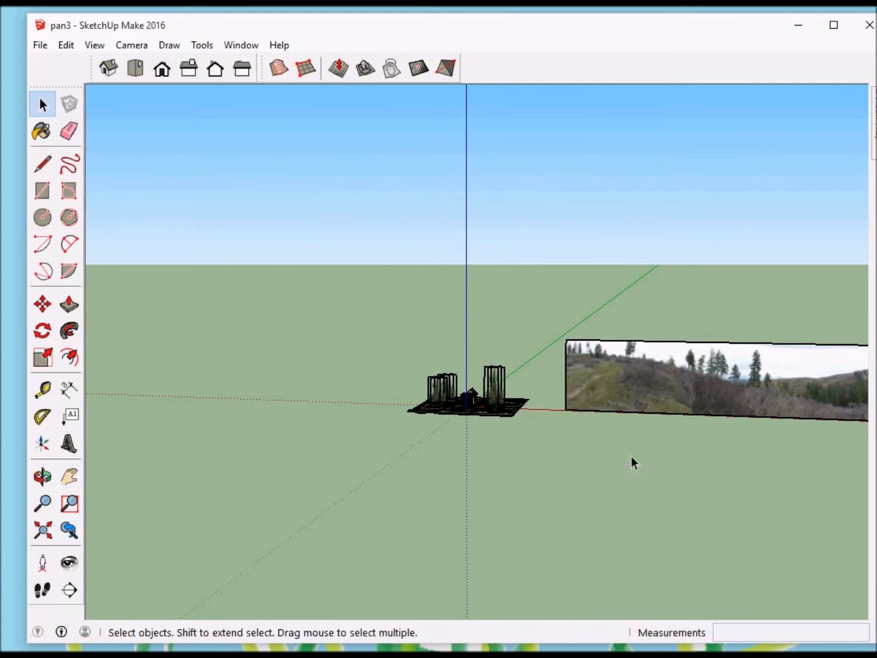
pyautogui.click(605, 373)
pyautogui.rightClick(604, 376)
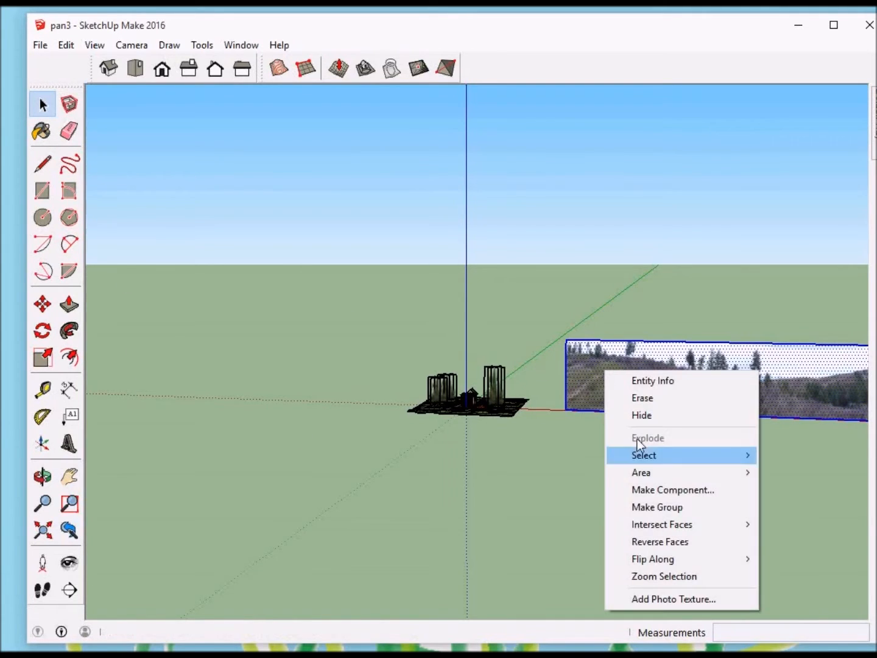
pyautogui.click(659, 507)
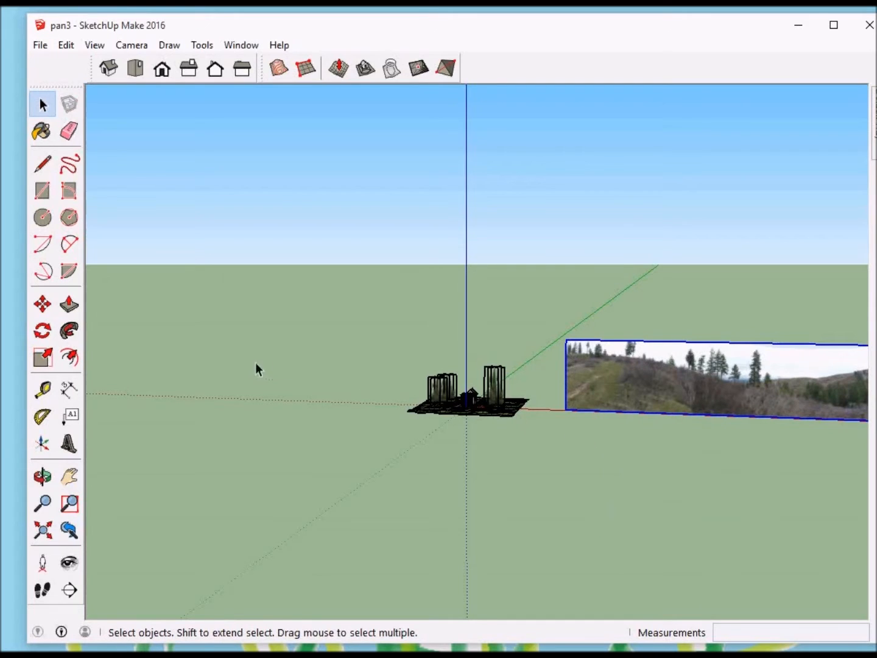
# Step: Move the panorama group about 254' 9" along the red axis, away from the terrain
pyautogui.click(567, 411)
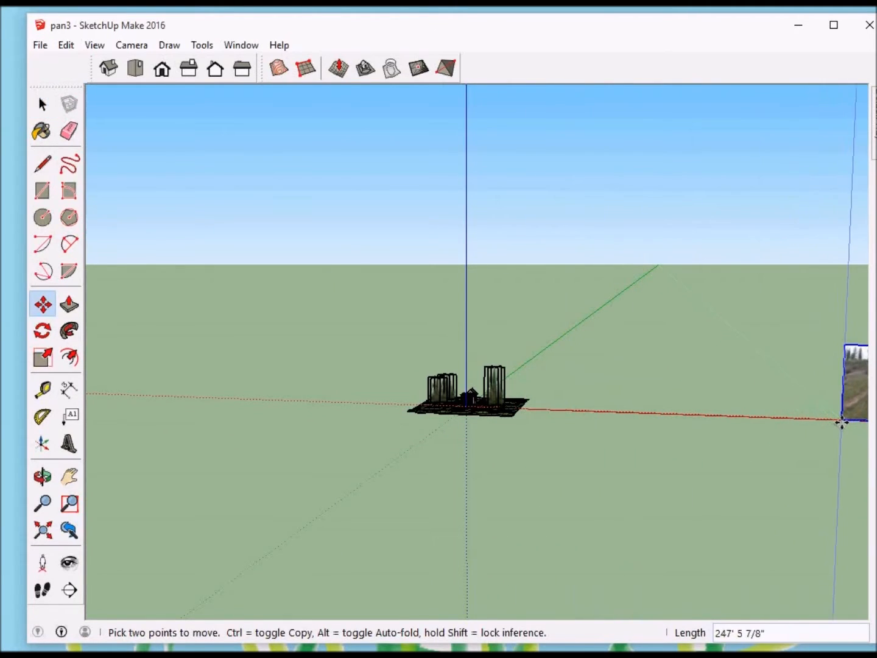
pyautogui.click(135, 68)
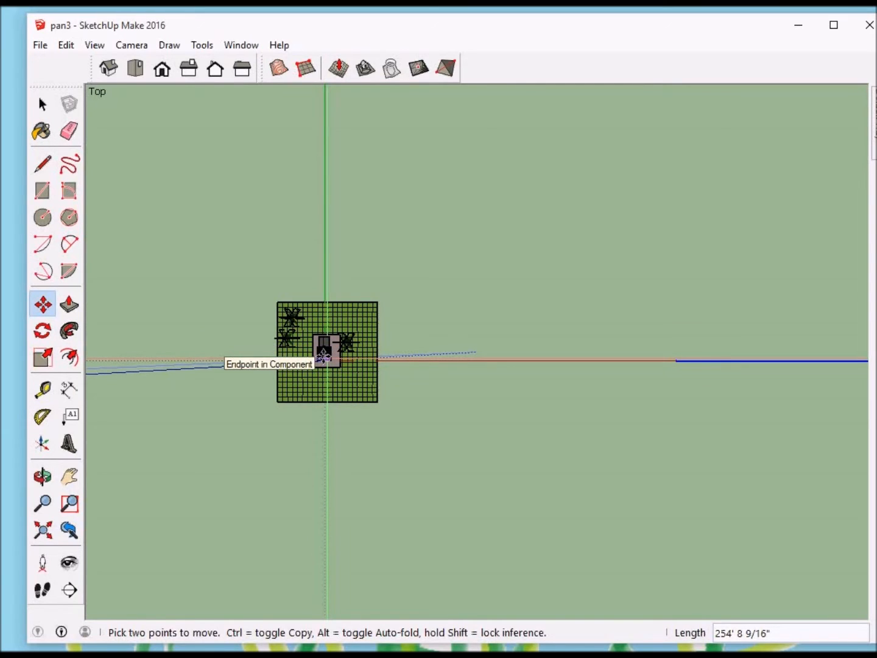
pyautogui.moveTo(323, 354); pyautogui.dragTo(321, 338, button='middle')
pyautogui.scroll(3, 322, 340)
pyautogui.scroll(10, 323, 340)
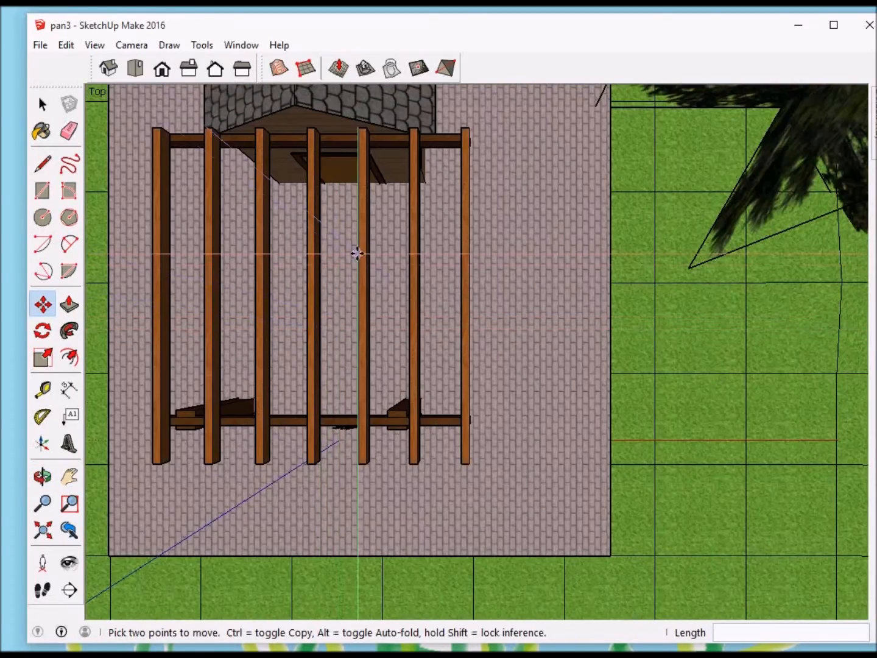
# Step: Draw a vertical line from the front peak of the shed roof up to slightly above the tallest evergreen
pyautogui.moveTo(356, 255); pyautogui.dragTo(356, 113, button='middle')
pyautogui.scroll(-1, 356, 116)
pyautogui.scroll(-3, 356, 118)
pyautogui.moveTo(540, 154); pyautogui.dragTo(529, 129, button='middle')
pyautogui.scroll(-5, 527, 372)
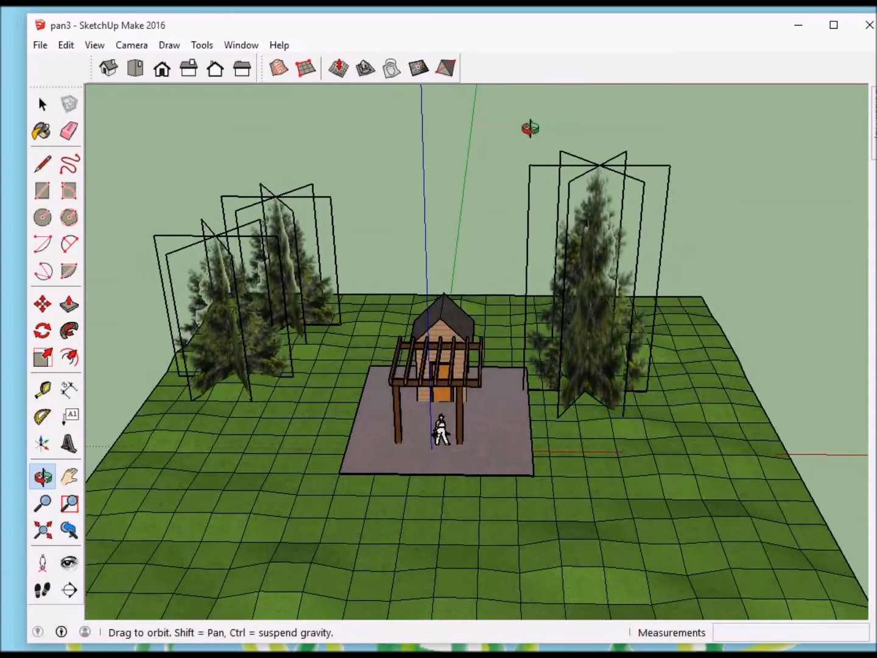
pyautogui.moveTo(512, 247); pyautogui.dragTo(515, 296, button='middle')
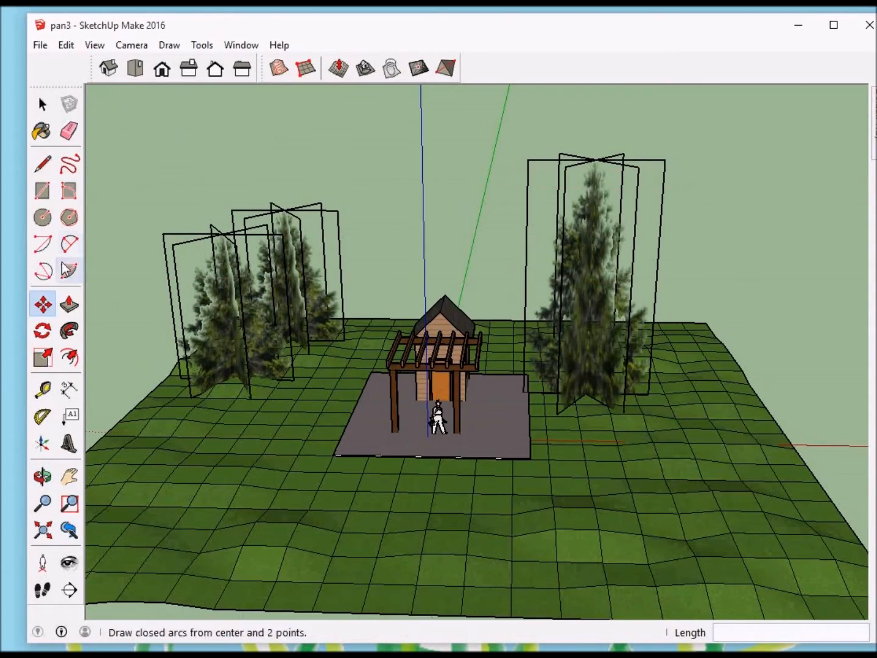
pyautogui.click(43, 166)
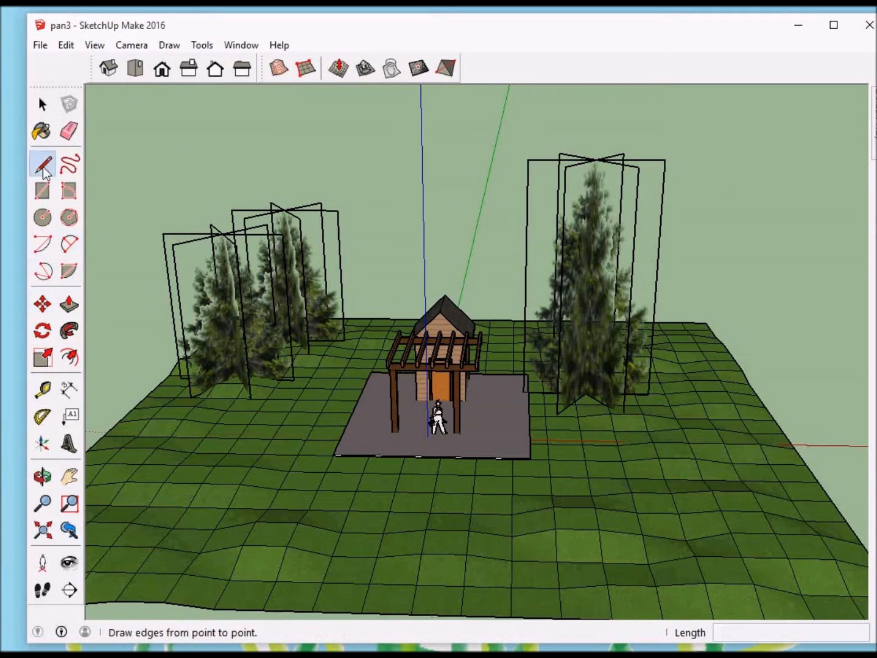
pyautogui.click(445, 295)
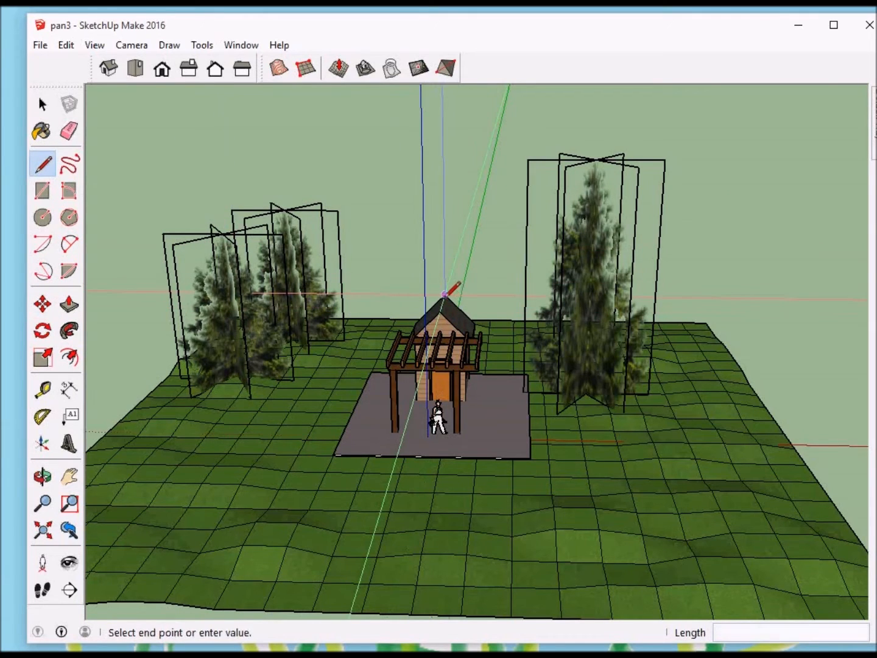
pyautogui.click(443, 122)
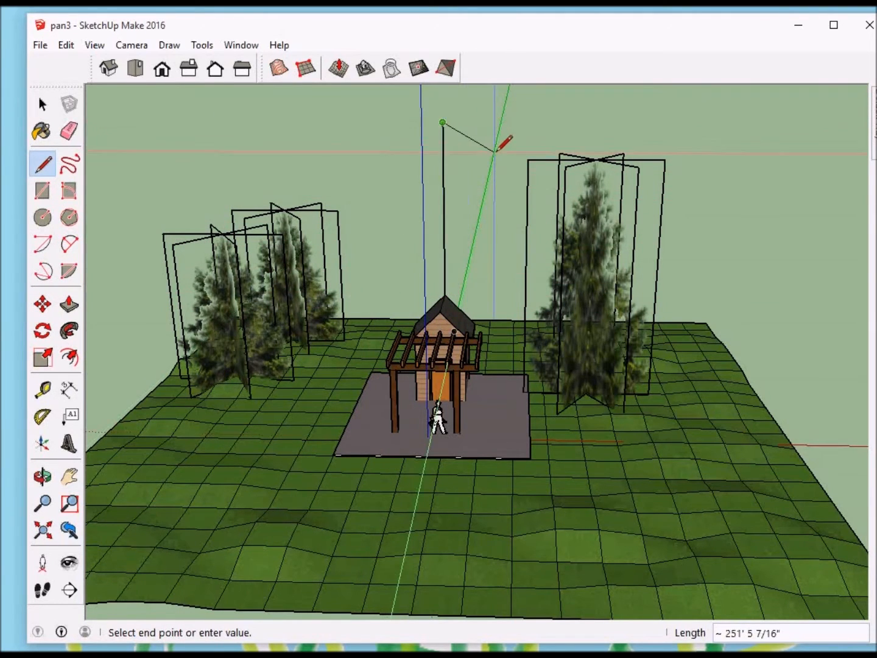
pyautogui.press('Escape')
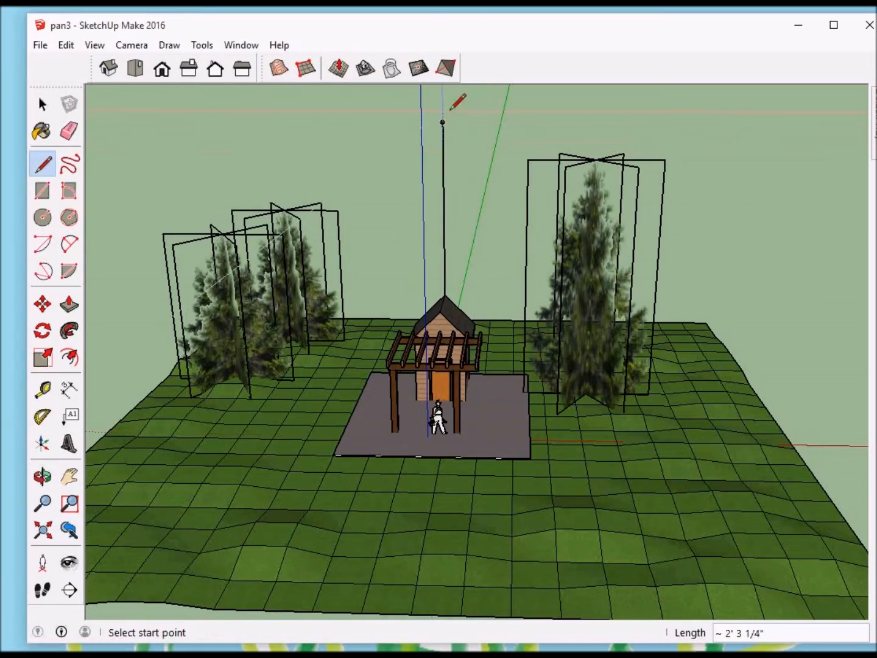
pyautogui.moveTo(490, 137); pyautogui.dragTo(511, 558, button='middle')
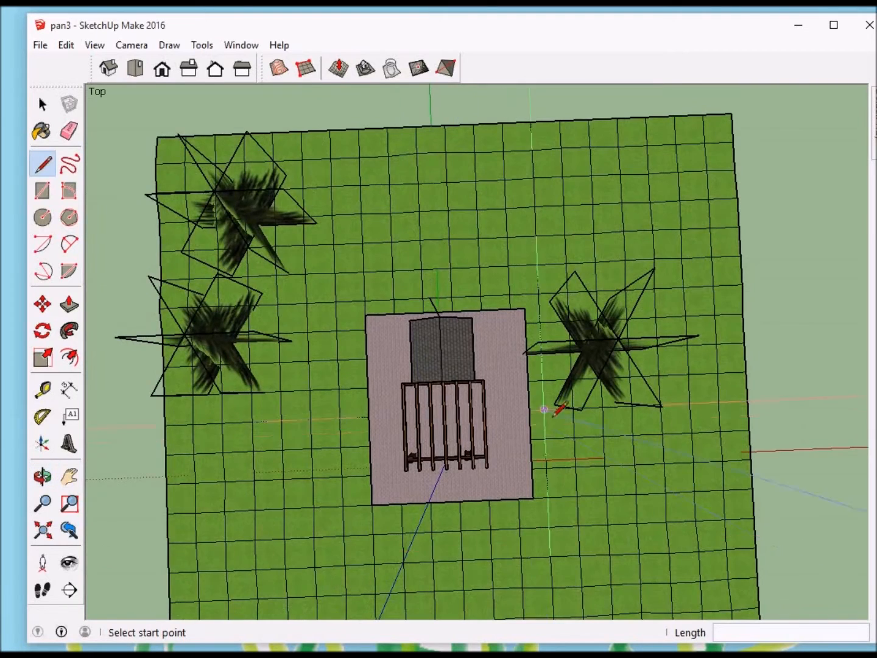
pyautogui.scroll(-5, 548, 435)
pyautogui.scroll(-1, 548, 436)
pyautogui.moveTo(567, 403); pyautogui.dragTo(551, 425, button='middle')
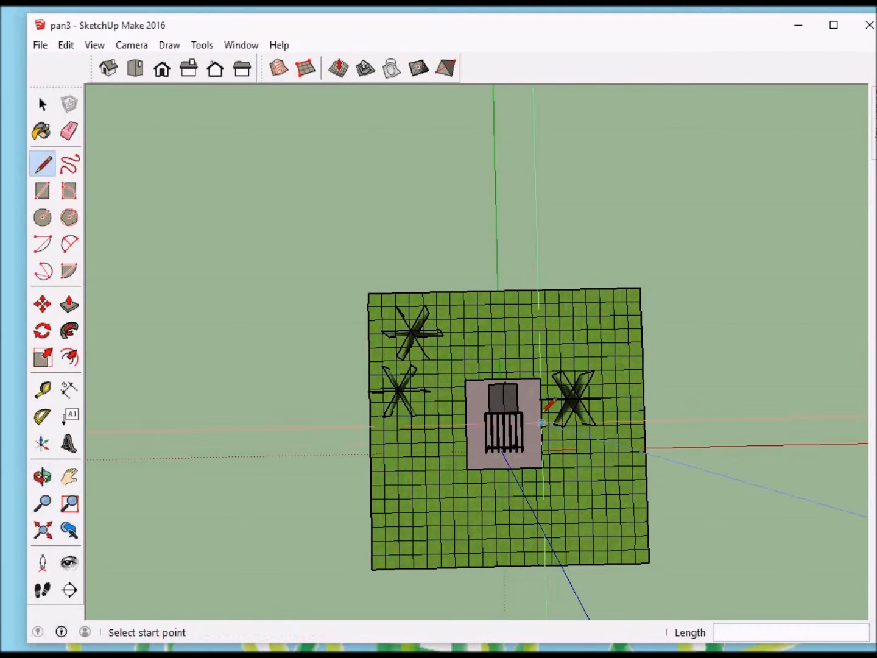
pyautogui.click(47, 218)
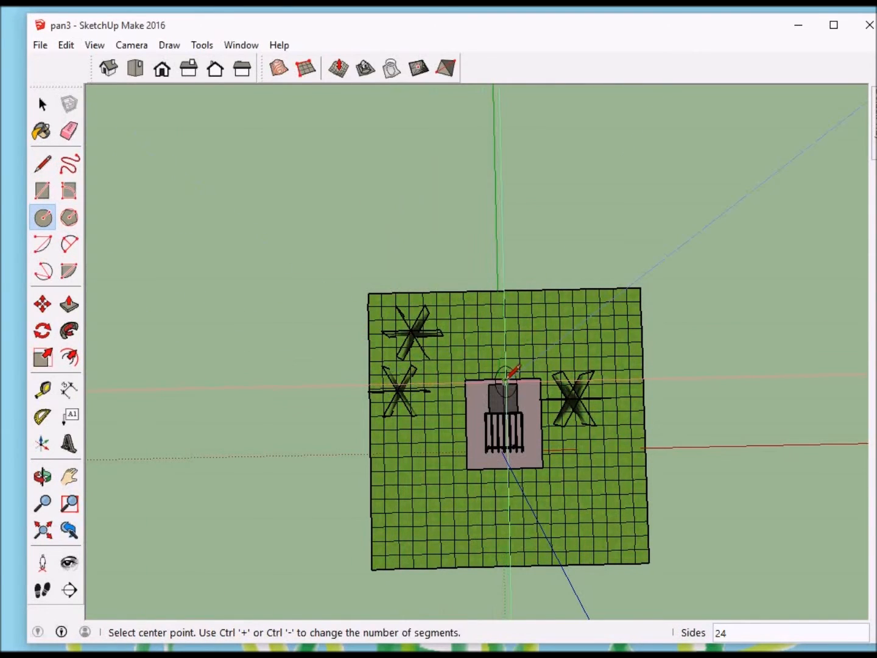
pyautogui.click(505, 382)
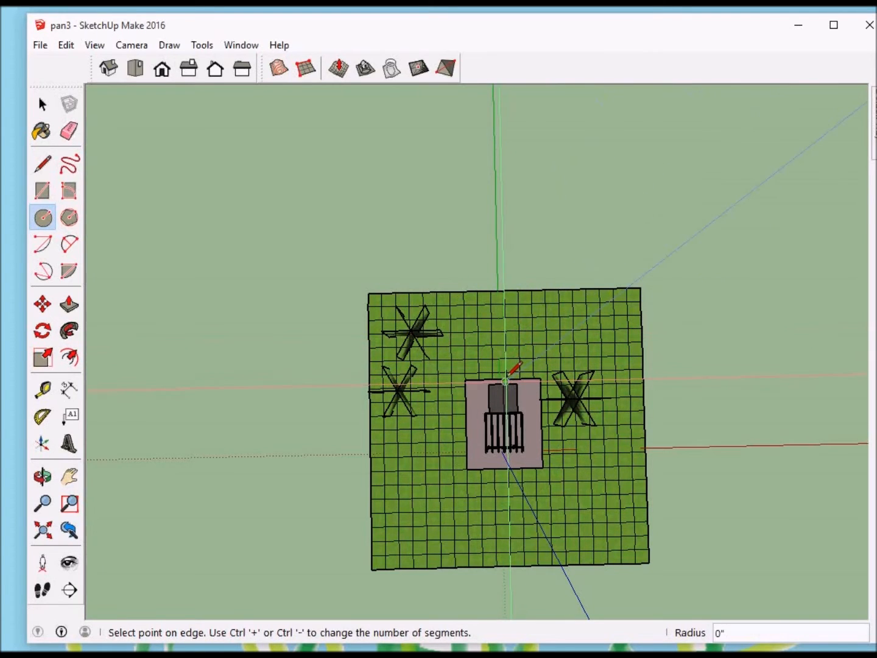
pyautogui.press('Escape')
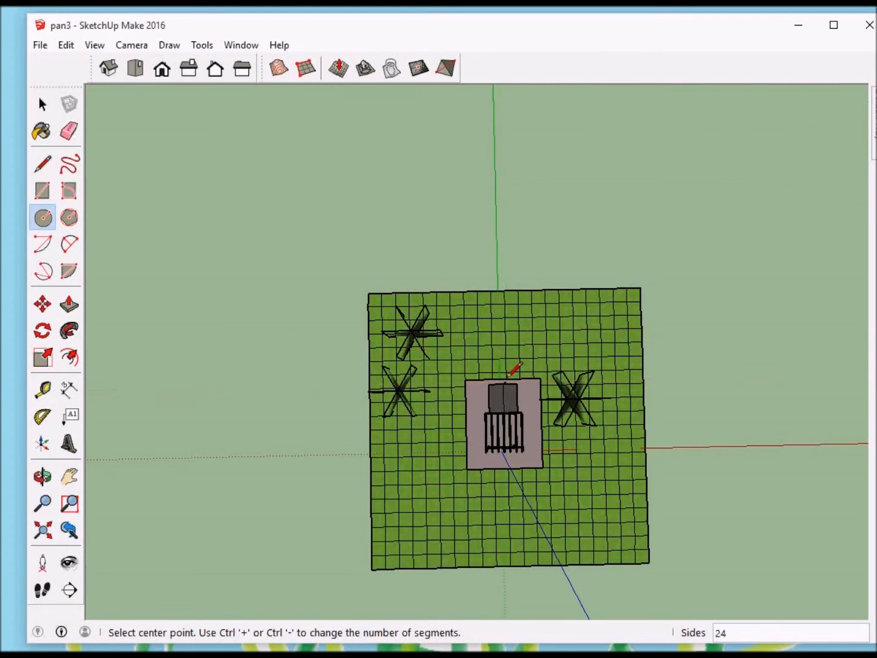
pyautogui.scroll(6, 509, 375)
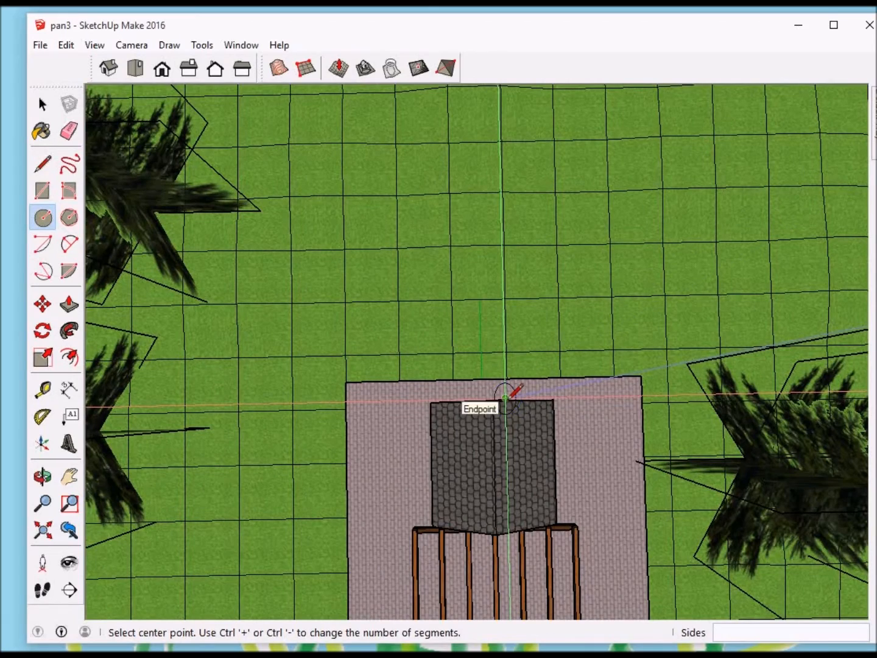
pyautogui.click(505, 397)
pyautogui.press('Escape')
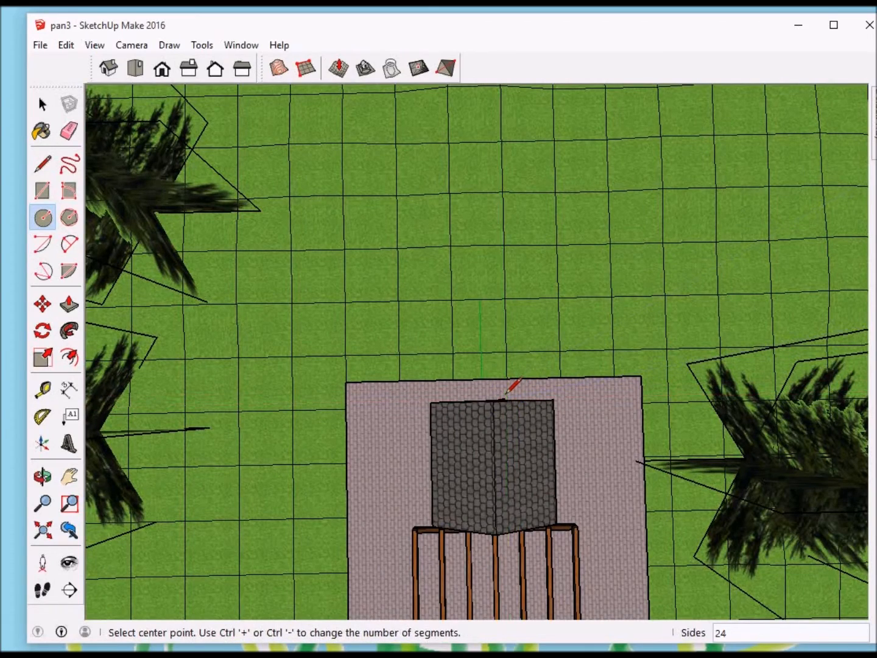
# Step: Try a circle with a 100' radius centred on the top end of the vertical line, and undo it
pyautogui.press('o')
pyautogui.moveTo(491, 395); pyautogui.dragTo(487, 367)
pyautogui.press('c')
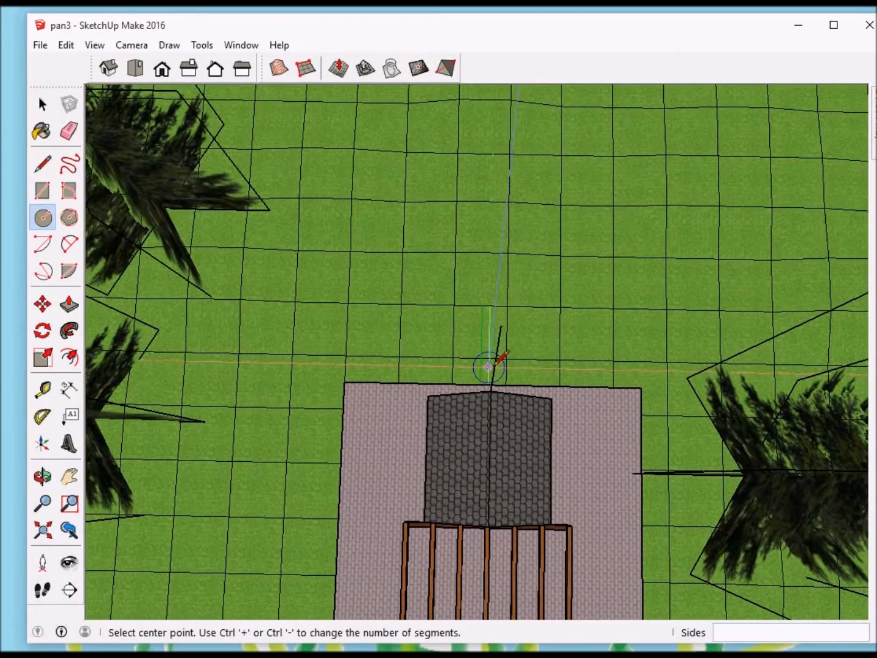
pyautogui.click(501, 325)
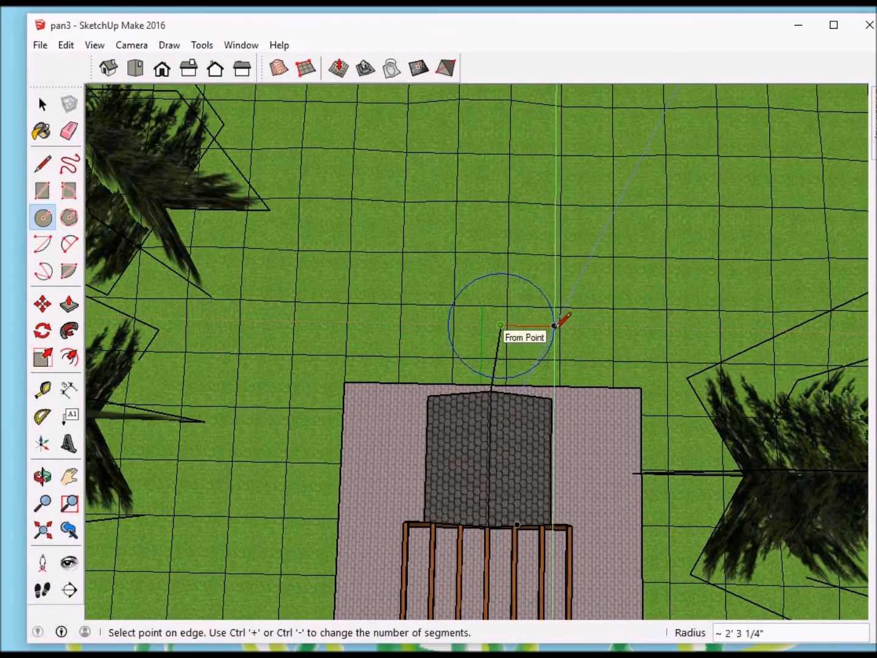
pyautogui.press('o')
pyautogui.moveTo(555, 329); pyautogui.dragTo(554, 364)
pyautogui.moveTo(555, 364); pyautogui.dragTo(552, 365, button='middle')
pyautogui.scroll(-8, 554, 360)
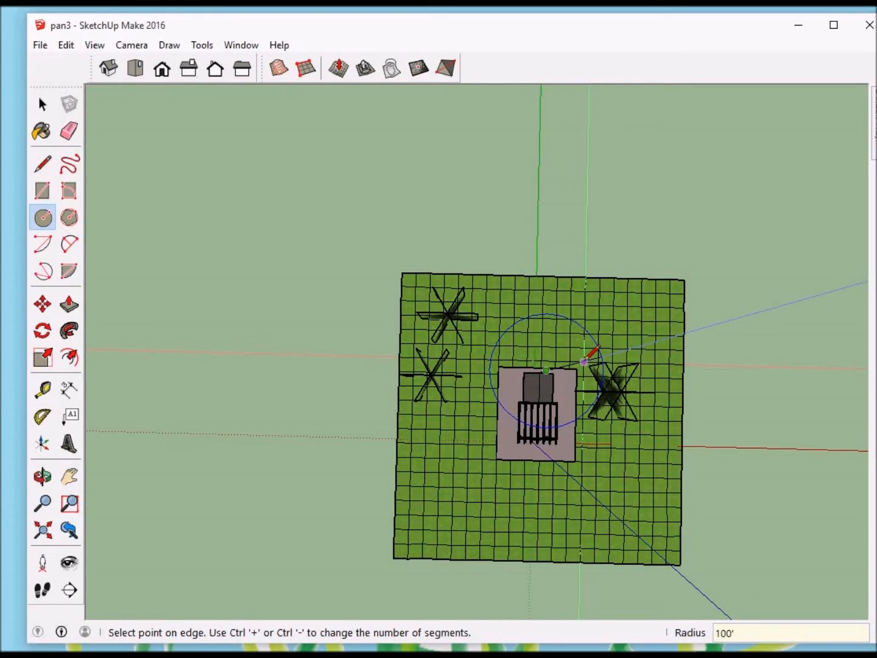
pyautogui.press('Return')
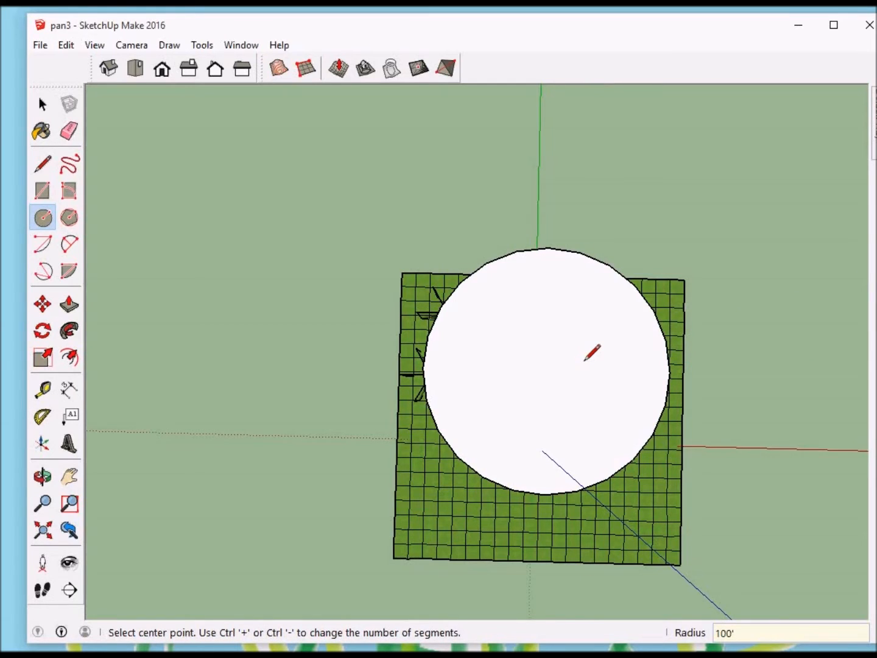
pyautogui.hotkey('ctrl', 'z')
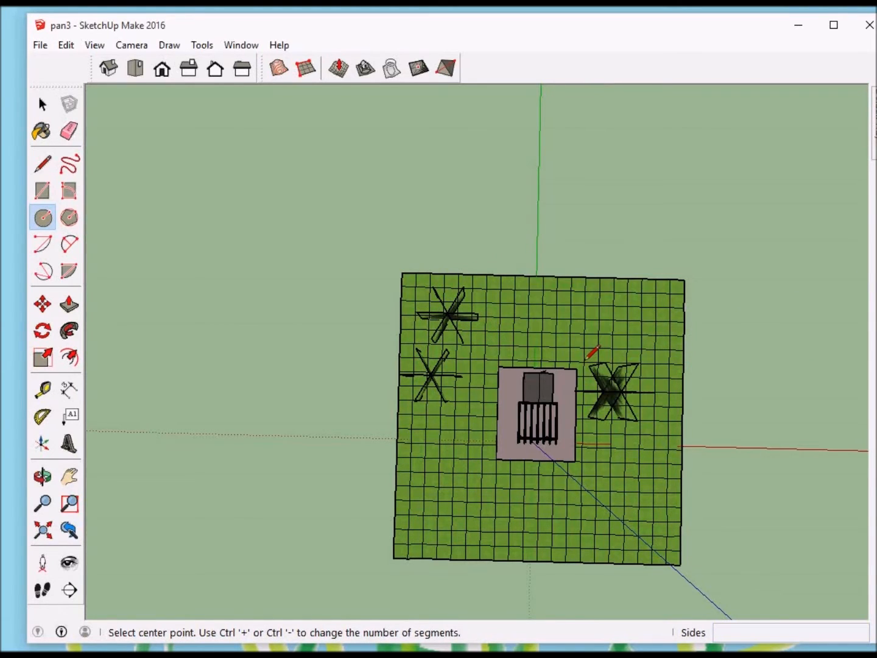
# Step: Try a circle with a 200' radius centred on the vertical line's top end, check its extent over the terrain, and undo it
pyautogui.moveTo(551, 355)
pyautogui.mouseDown(button='middle')
pyautogui.moveTo(542, 353)
pyautogui.moveTo(540, 329)
pyautogui.moveTo(553, 348)
pyautogui.mouseUp(button='middle')
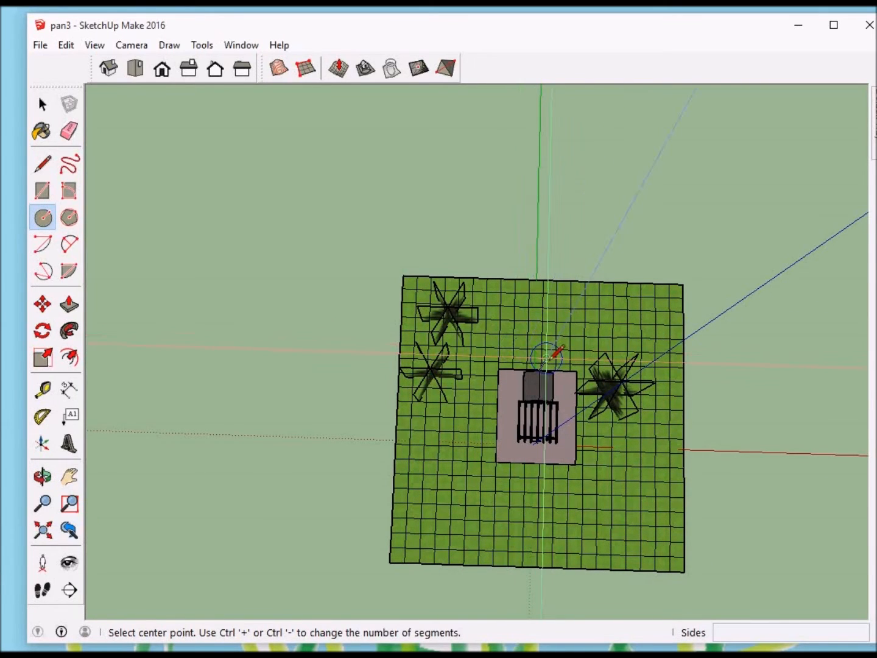
pyautogui.click(551, 357)
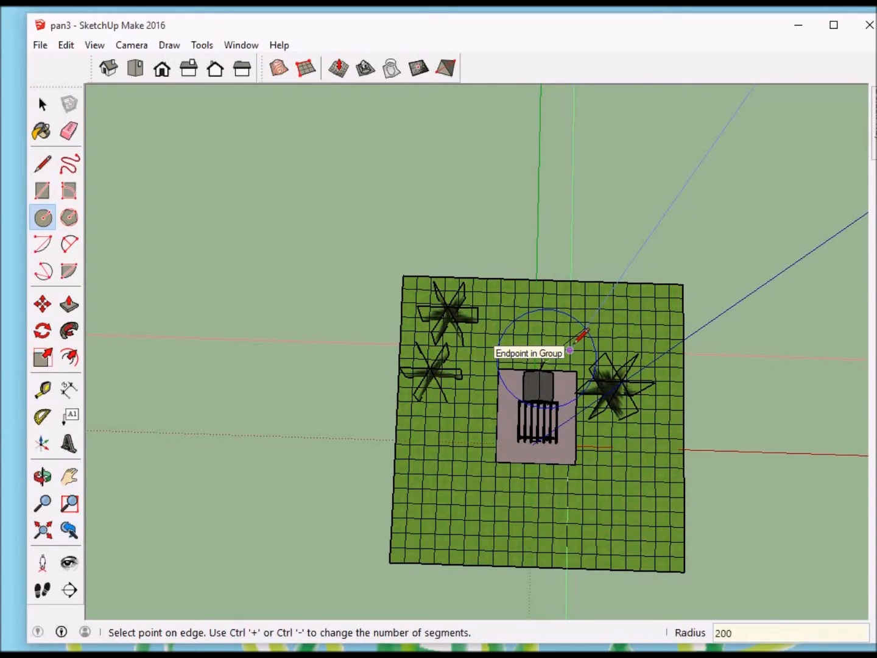
pyautogui.press('Return')
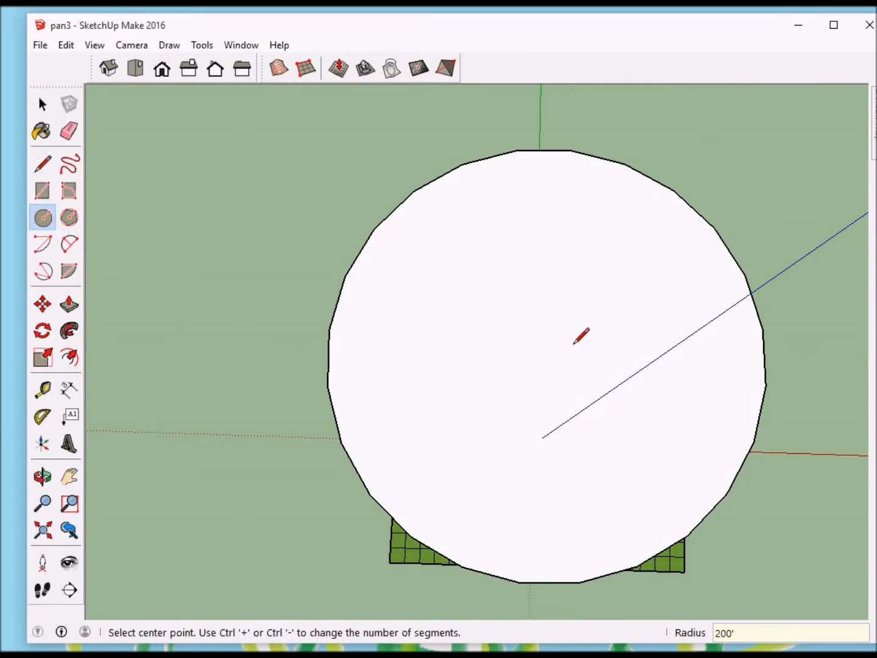
pyautogui.press('o')
pyautogui.rightClick(573, 349)
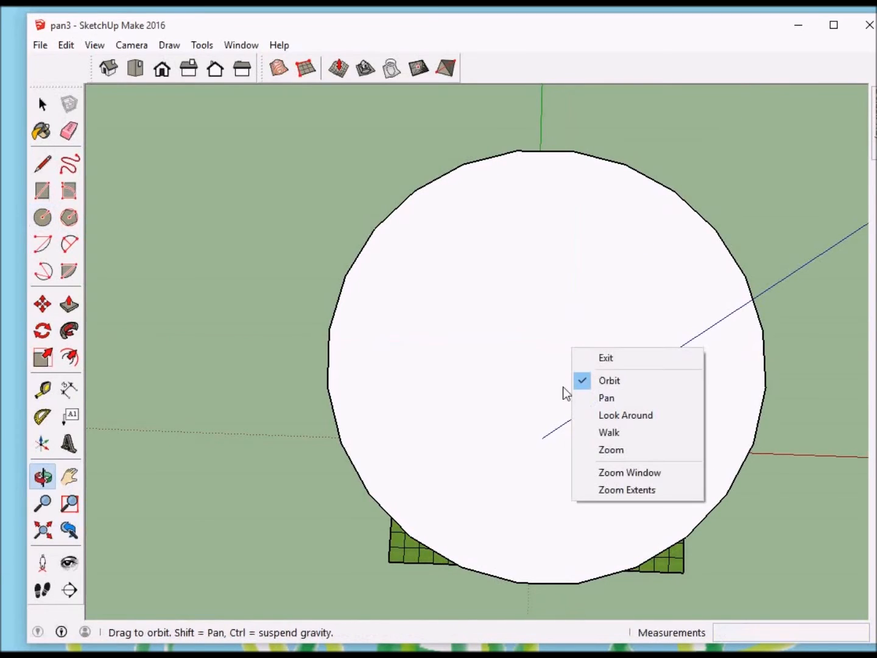
pyautogui.click(612, 359)
pyautogui.moveTo(610, 354)
pyautogui.mouseDown()
pyautogui.moveTo(601, 421)
pyautogui.moveTo(557, 210)
pyautogui.moveTo(308, 213)
pyautogui.moveTo(347, 365)
pyautogui.moveTo(599, 373)
pyautogui.moveTo(630, 353)
pyautogui.moveTo(613, 376)
pyautogui.mouseUp()
pyautogui.press('F2')
pyautogui.press('c')
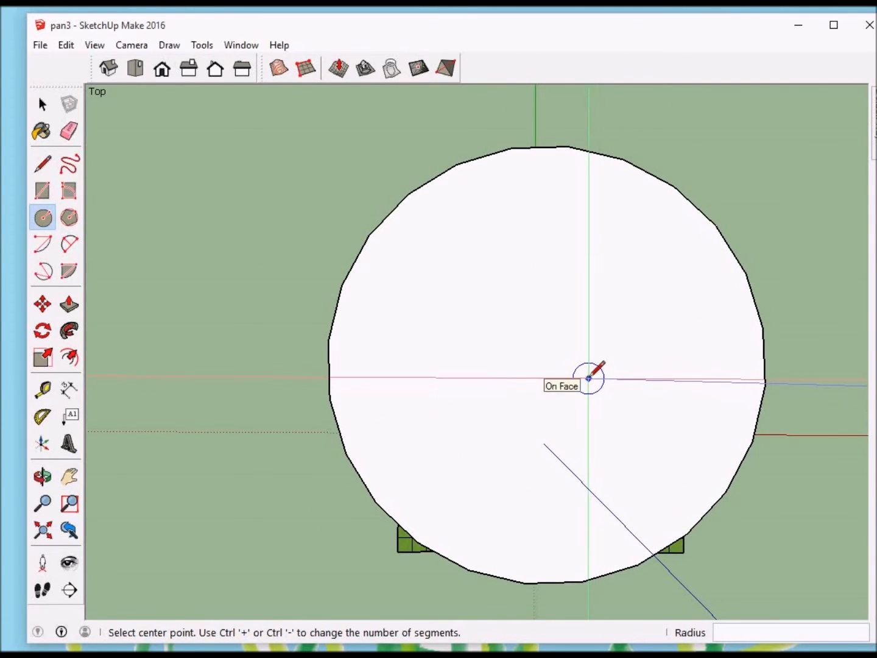
pyautogui.hotkey('ctrl', 'z')
# Step: Try a circle with a 300' radius centred on the vertical line's top end, and undo it
pyautogui.press('o')
pyautogui.moveTo(556, 365); pyautogui.dragTo(562, 320)
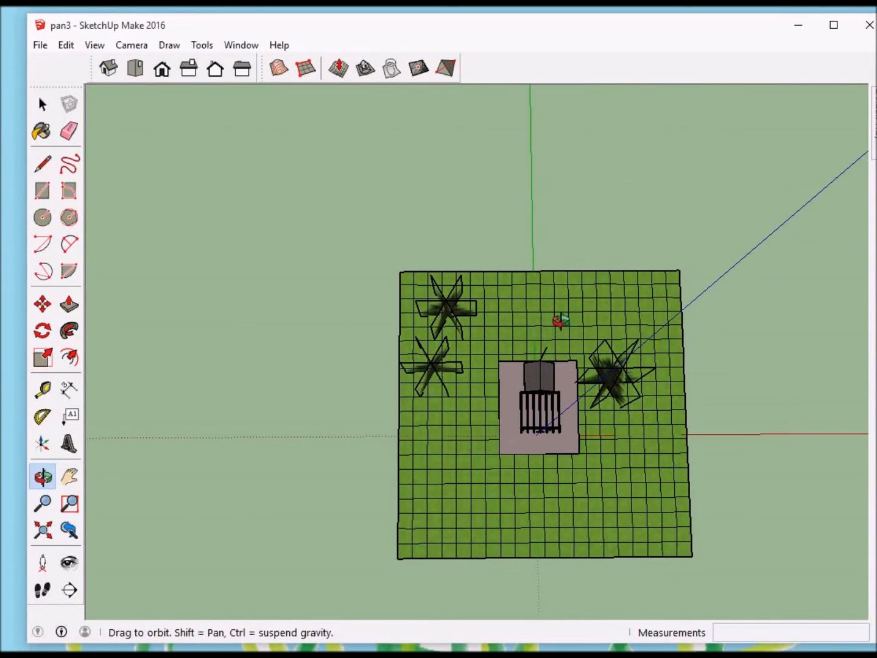
pyautogui.press('c')
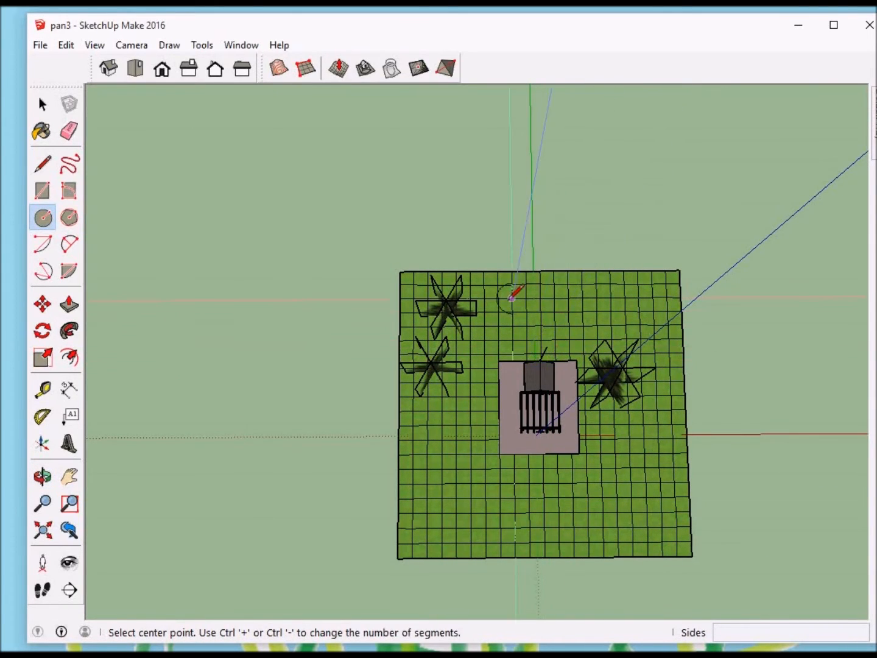
pyautogui.click(547, 346)
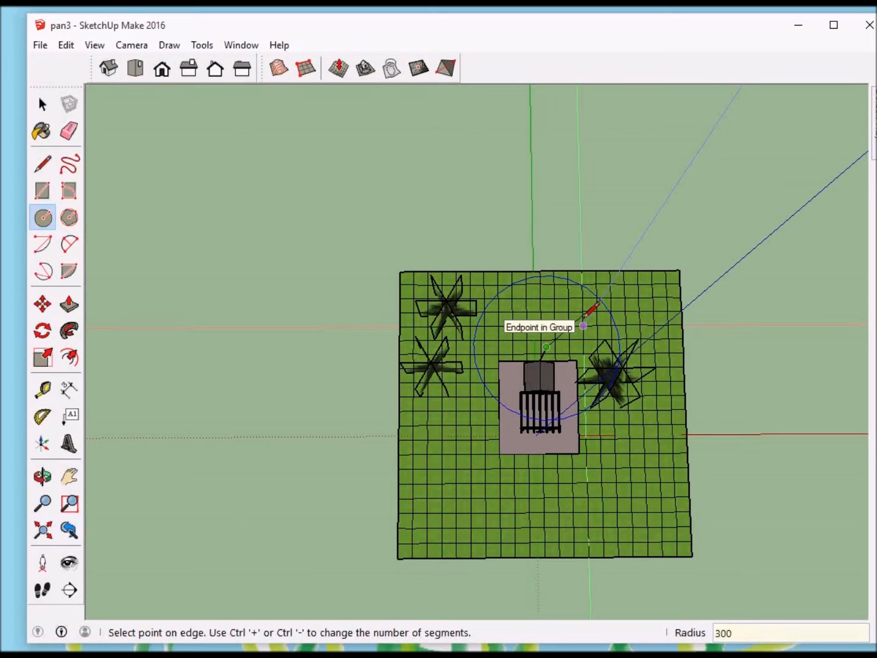
pyautogui.press('Return')
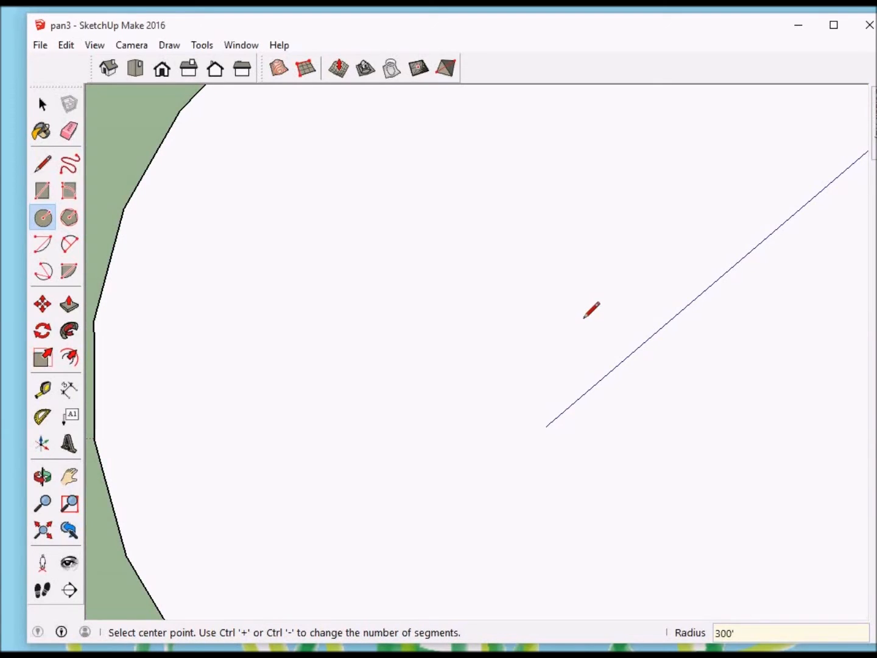
pyautogui.hotkey('ctrl', 'z')
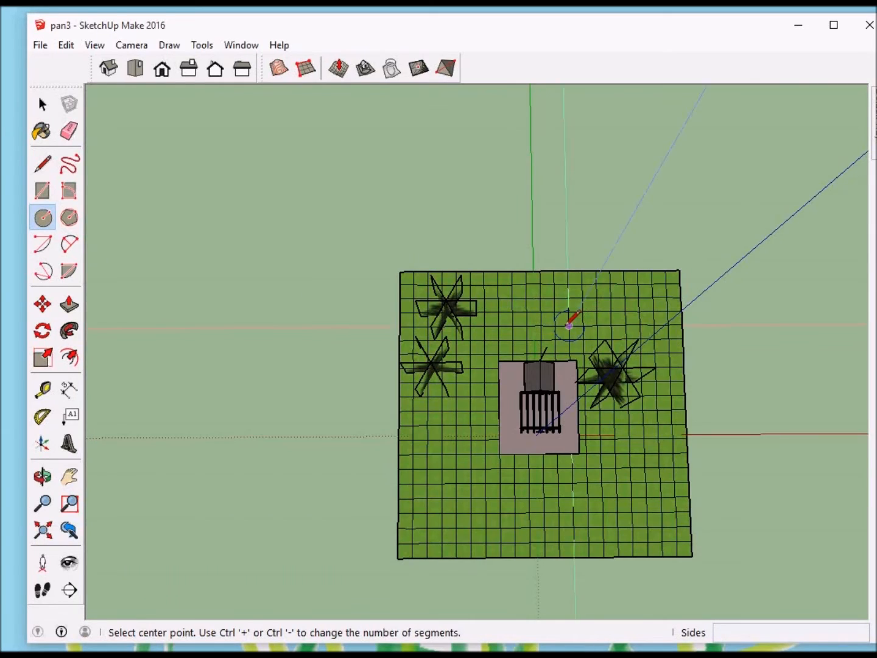
# Step: Draw a horizontal circle with a 250' radius centred on the top end of the vertical line
pyautogui.click(547, 347)
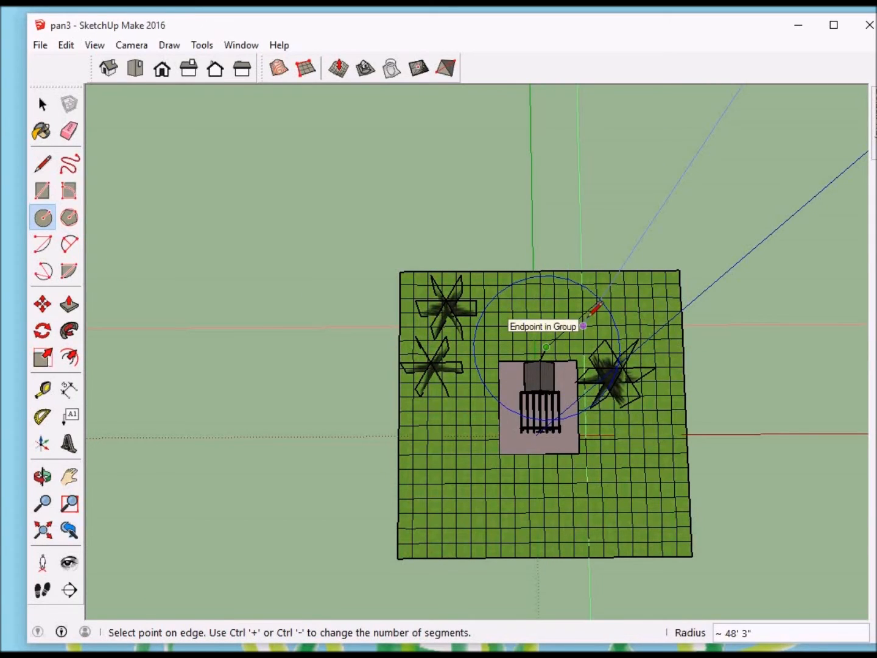
pyautogui.press('Return')
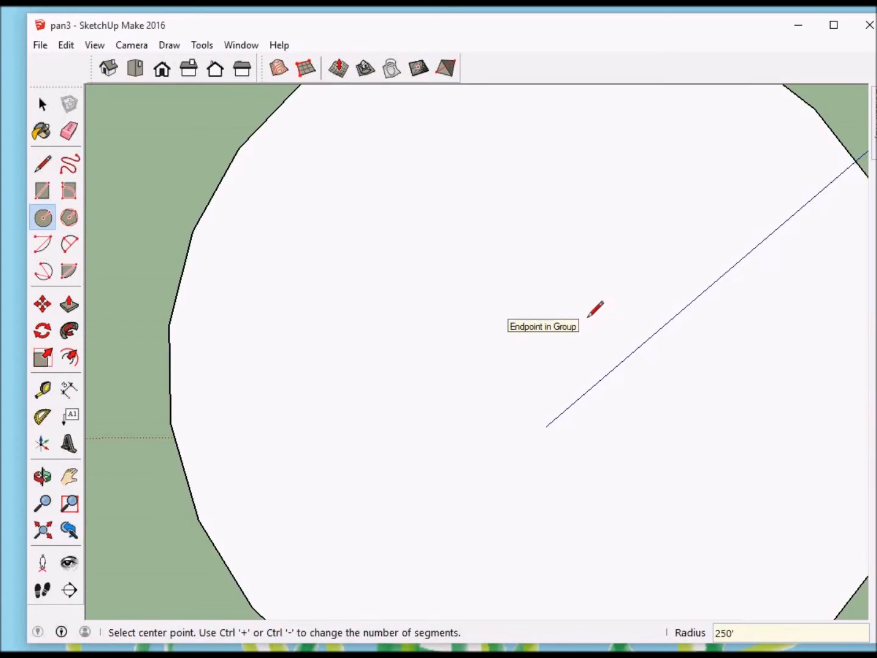
pyautogui.moveTo(596, 310); pyautogui.dragTo(469, 201, button='middle')
pyautogui.moveTo(658, 405); pyautogui.dragTo(634, 235, button='middle')
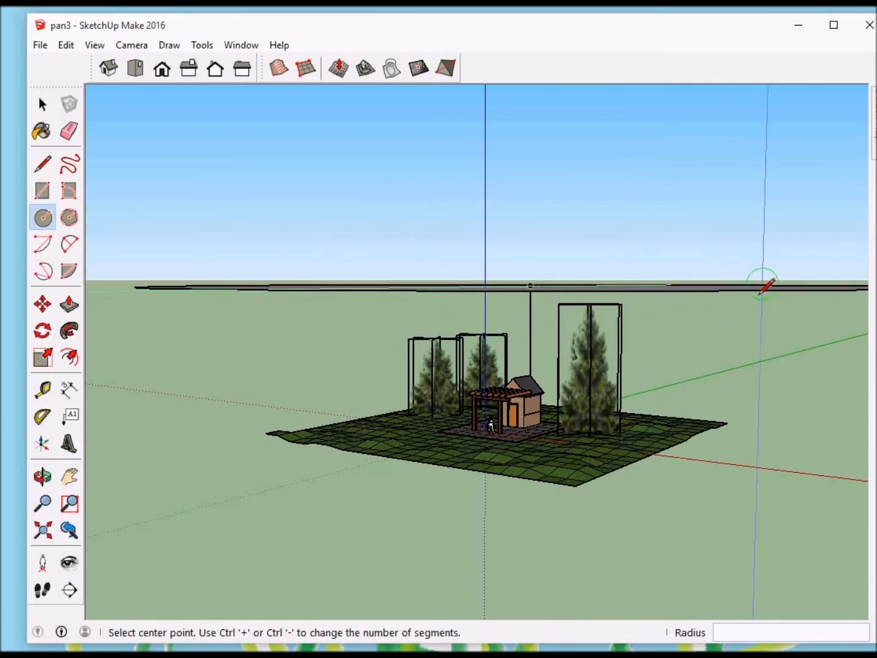
# Step: Delete the vertical line between the shed roof peak and the circle
pyautogui.middleClick(712, 281)
pyautogui.rightClick(712, 281)
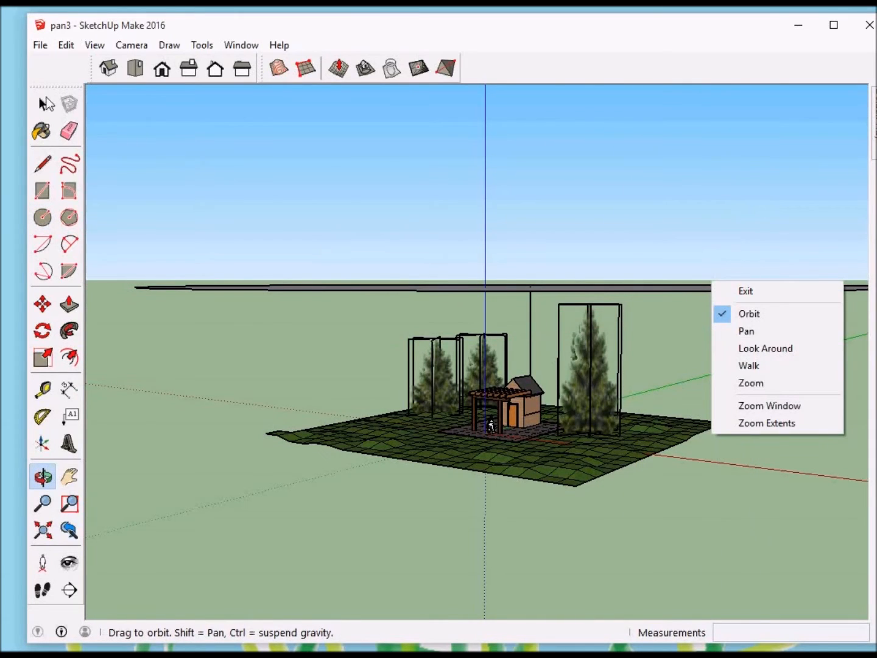
pyautogui.click(746, 290)
pyautogui.click(532, 325)
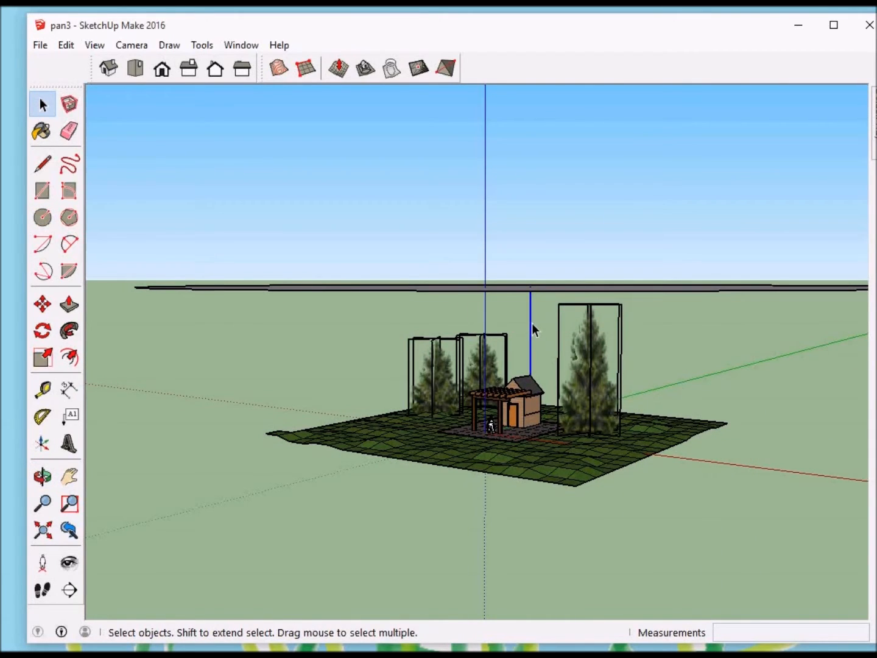
pyautogui.click(536, 332)
pyautogui.moveTo(586, 302); pyautogui.dragTo(641, 341, button='middle')
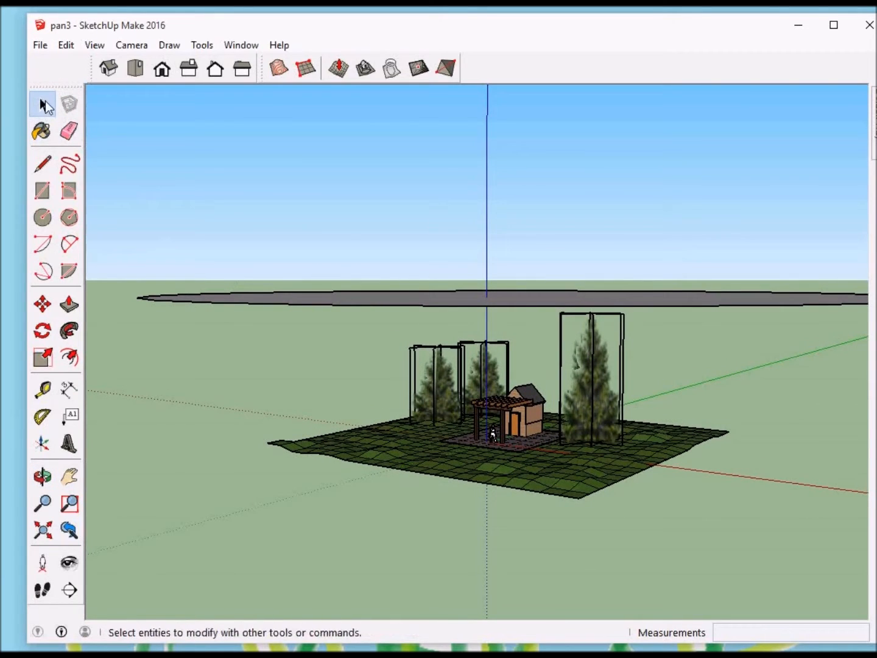
# Step: Move the circular face about 86' 5" to a position over the shed and trees
pyautogui.click(654, 302)
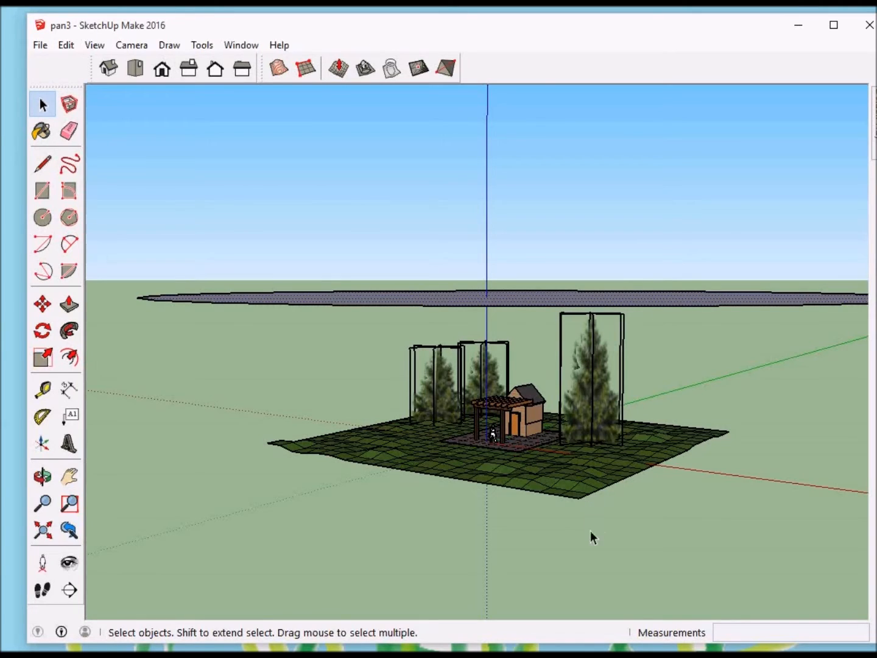
pyautogui.middleClick(620, 519)
pyautogui.press('m')
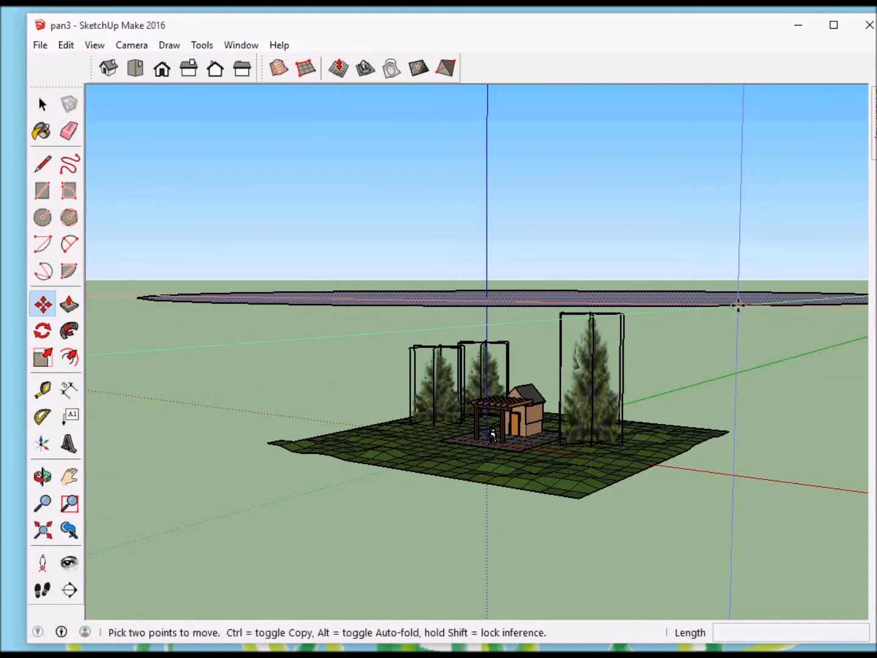
pyautogui.click(736, 304)
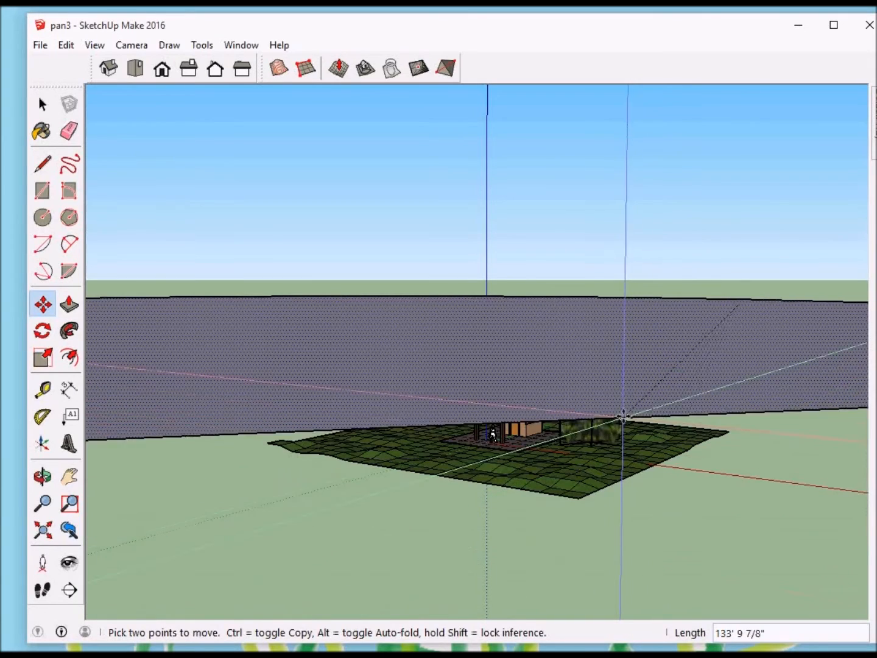
pyautogui.click(623, 339)
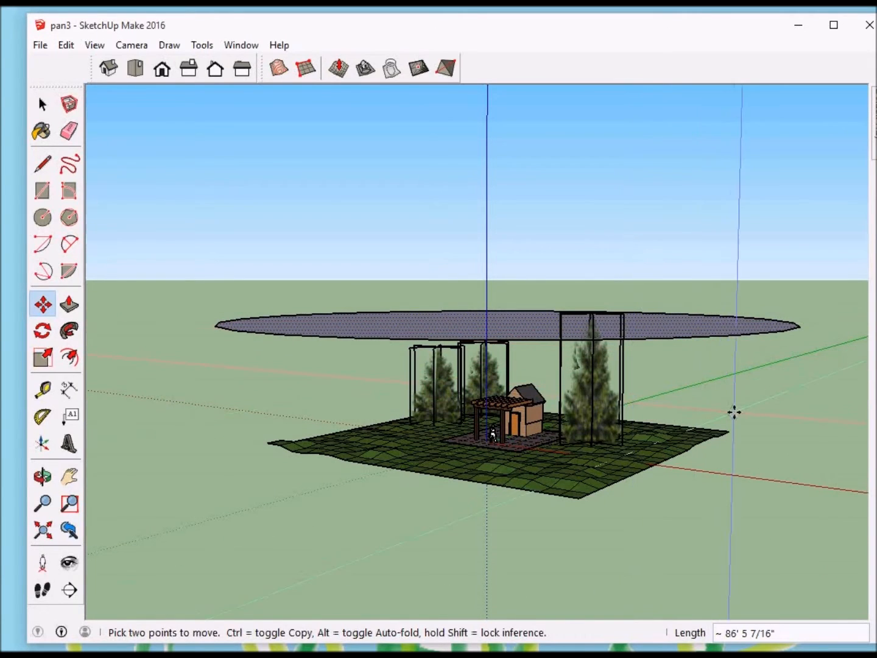
# Step: Move the circular face about 35' 7" straight down to just below the terrain
pyautogui.press('o')
pyautogui.moveTo(735, 418); pyautogui.dragTo(705, 229)
pyautogui.press('m')
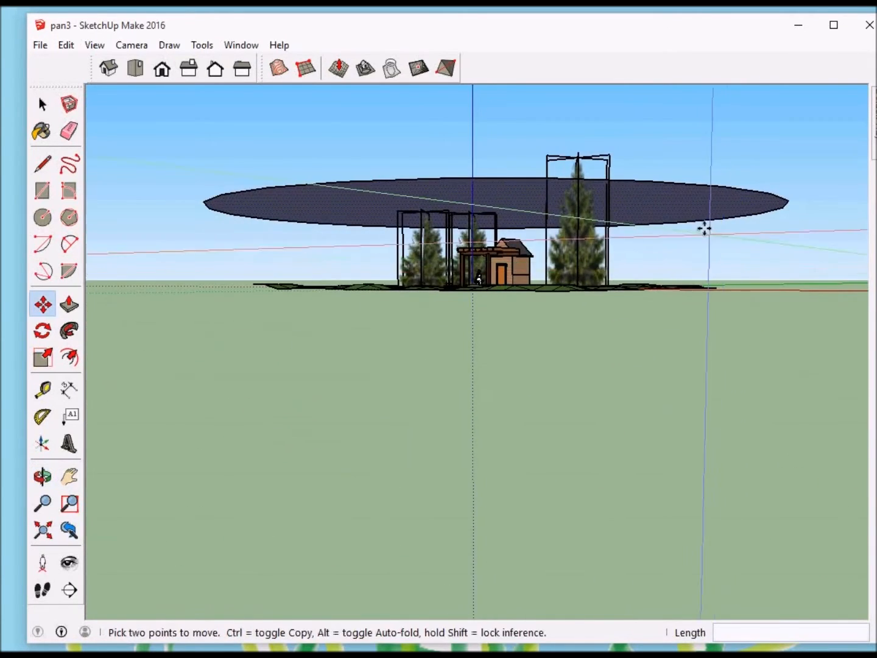
pyautogui.click(662, 182)
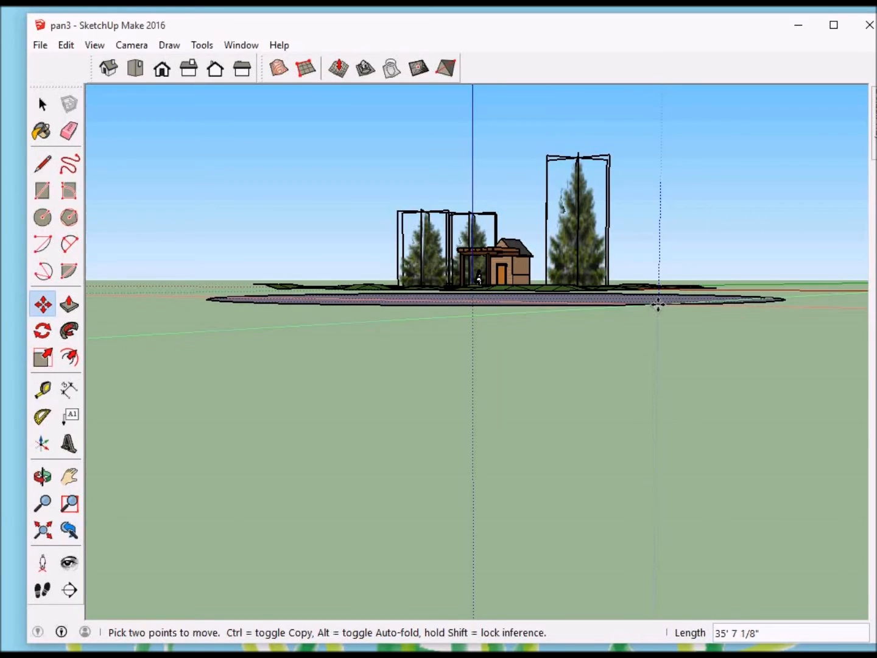
pyautogui.click(658, 305)
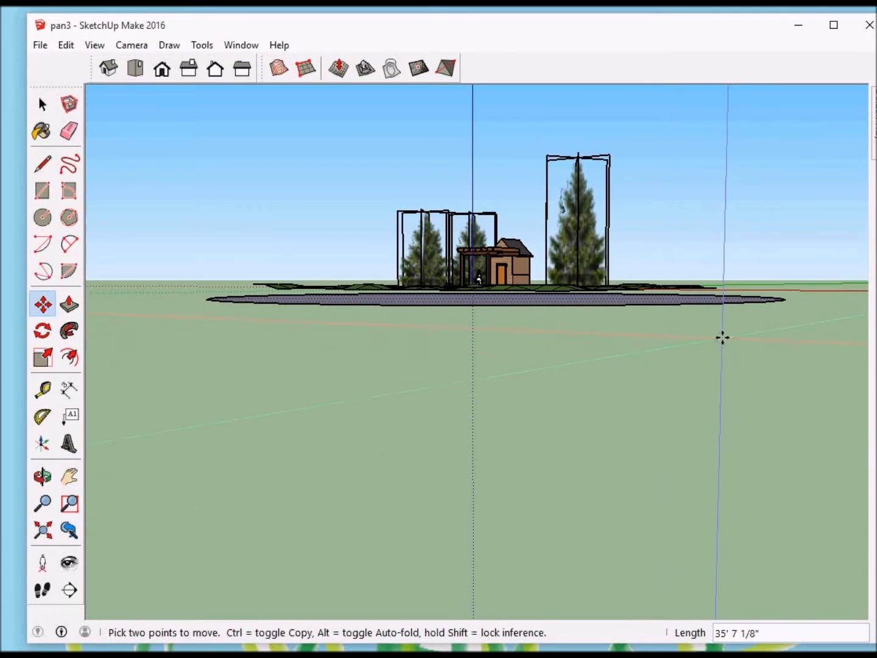
# Step: Shift the circular face about 75' 4" to reposition it beneath the terrain
pyautogui.moveTo(722, 343); pyautogui.dragTo(703, 425, button='middle')
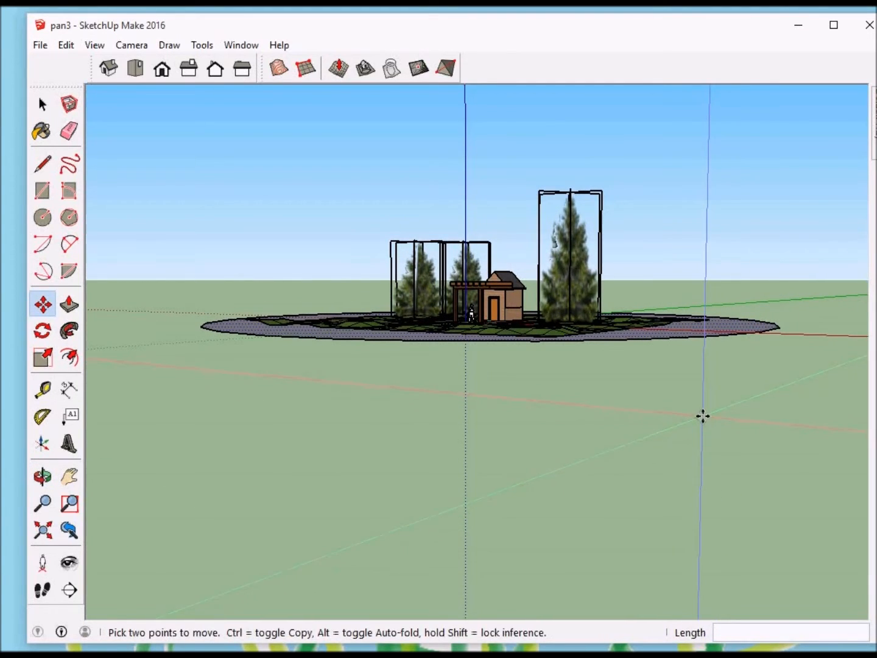
pyautogui.scroll(-3, 714, 411)
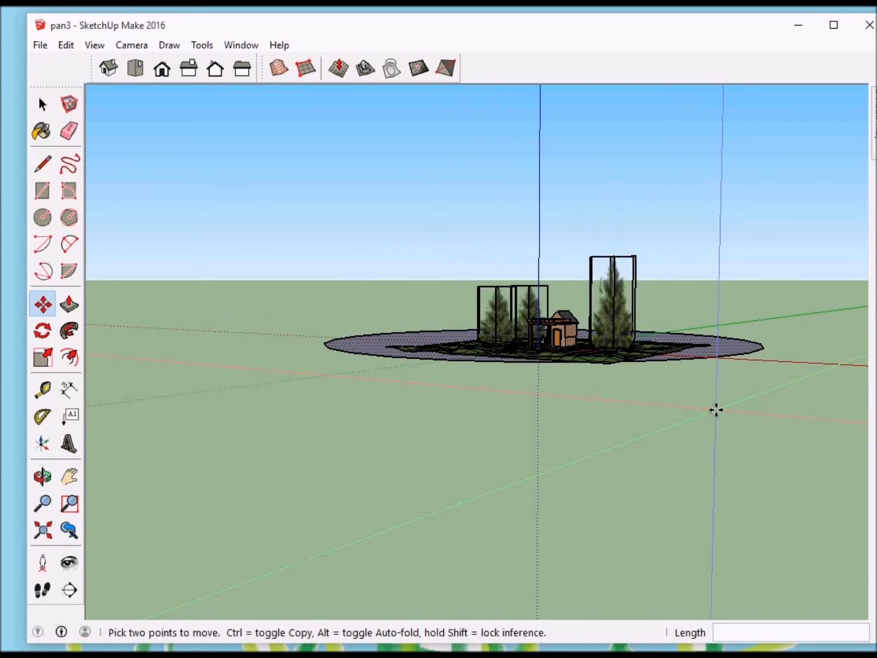
pyautogui.click(418, 358)
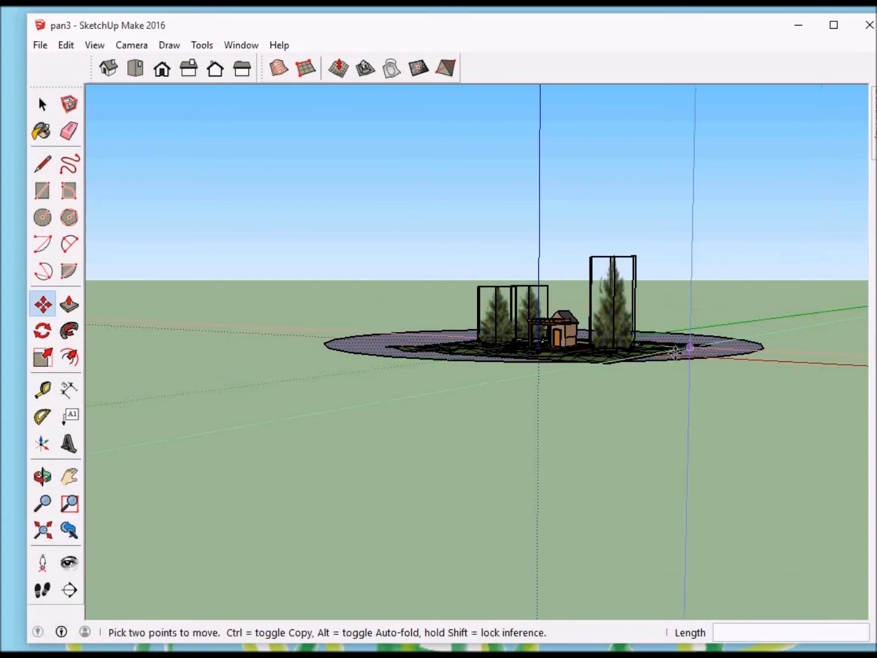
pyautogui.moveTo(636, 395); pyautogui.dragTo(549, 357, button='middle')
pyautogui.scroll(-5, 549, 357)
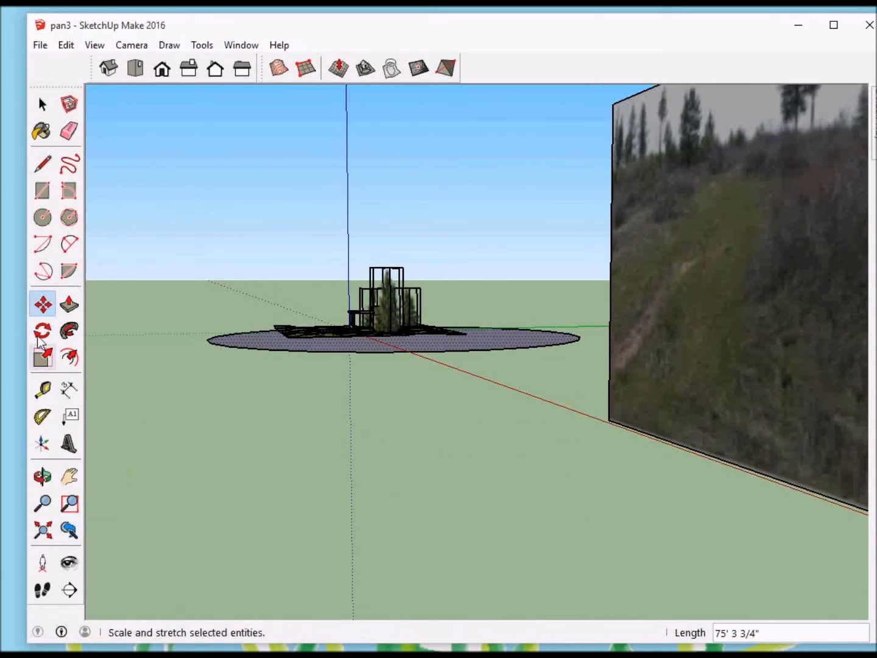
# Step: Measure with the Tape Measure from the panorama's lower near corner across the ground to a point beyond the circle
pyautogui.click(43, 389)
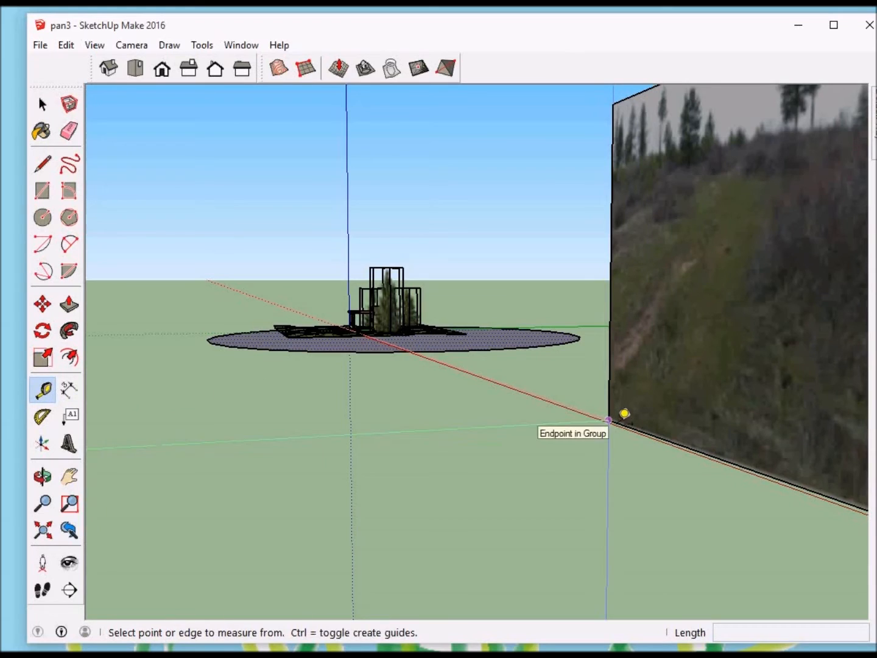
pyautogui.click(610, 418)
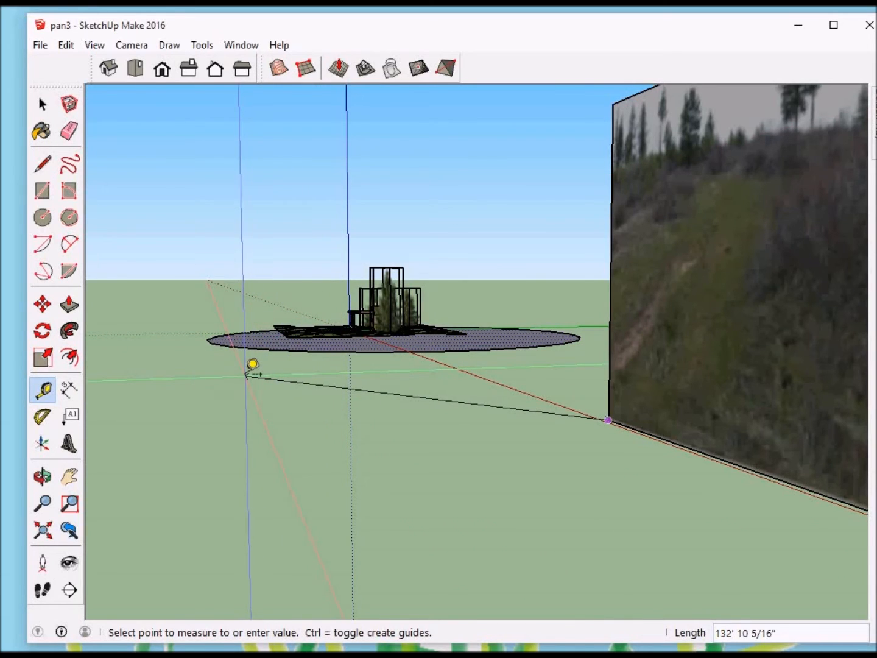
pyautogui.click(249, 375)
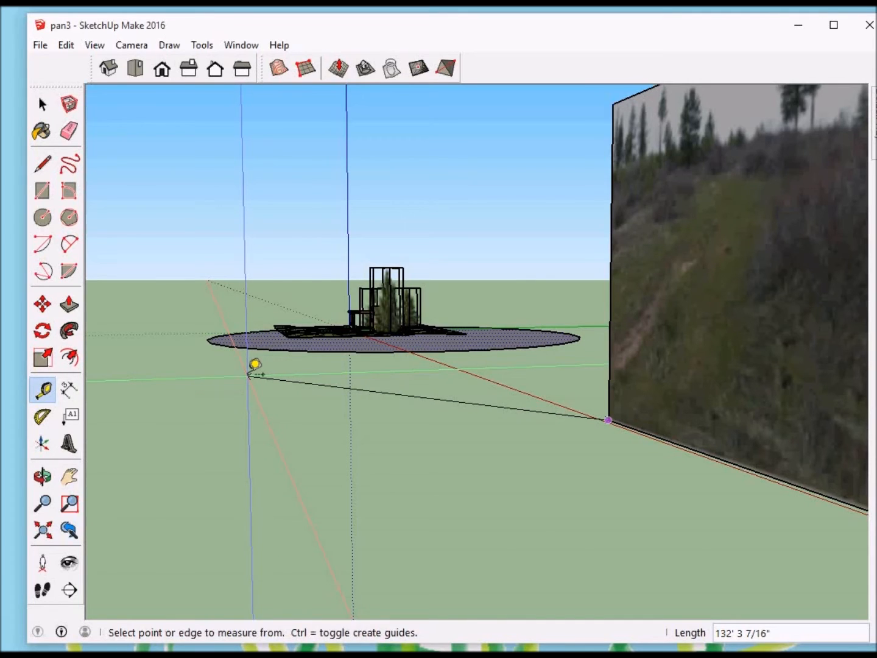
pyautogui.moveTo(278, 373); pyautogui.dragTo(278, 376, button='middle')
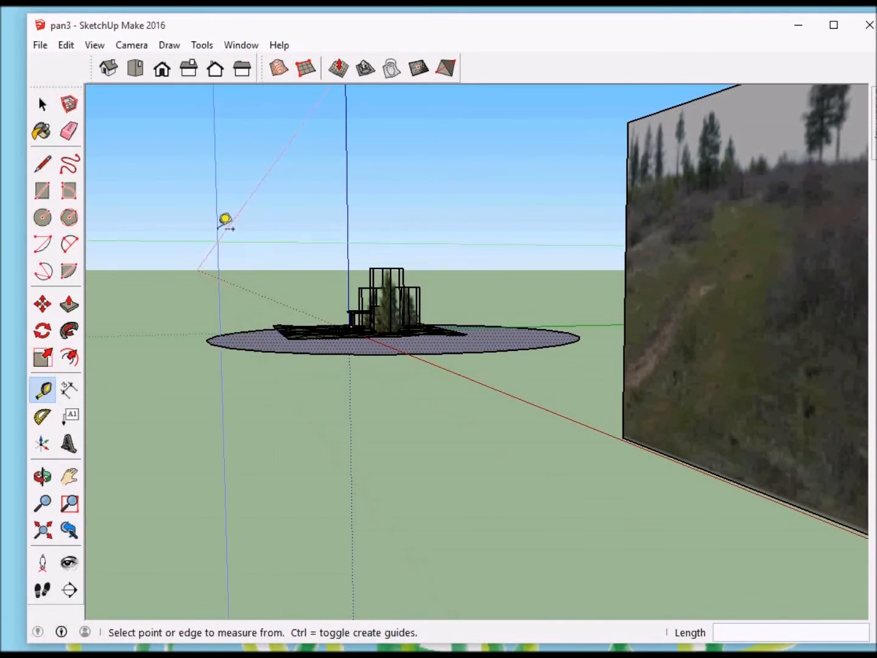
# Step: Move the circular face in top view so that it sits centred around the terrain and shed
pyautogui.click(135, 75)
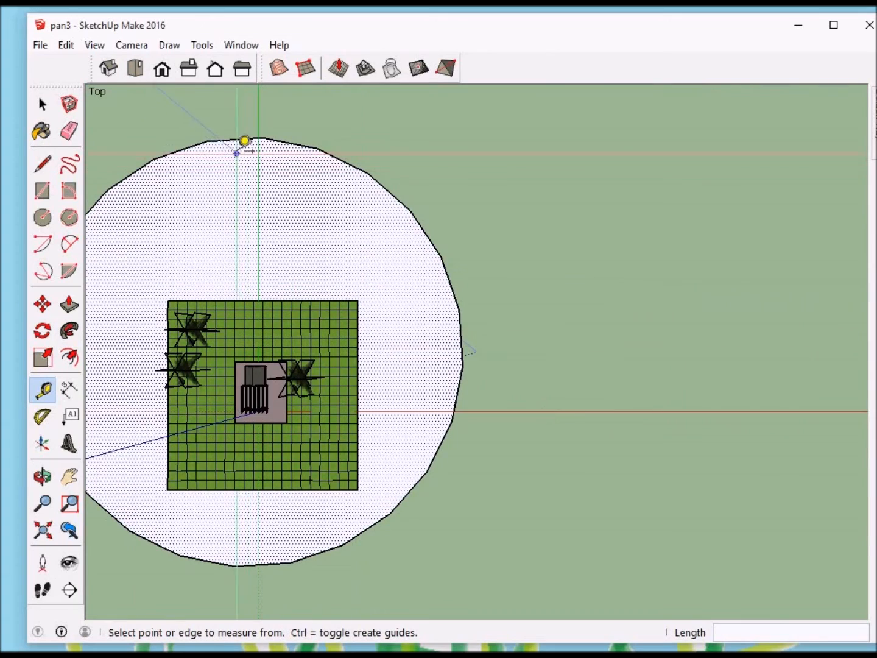
pyautogui.press('m')
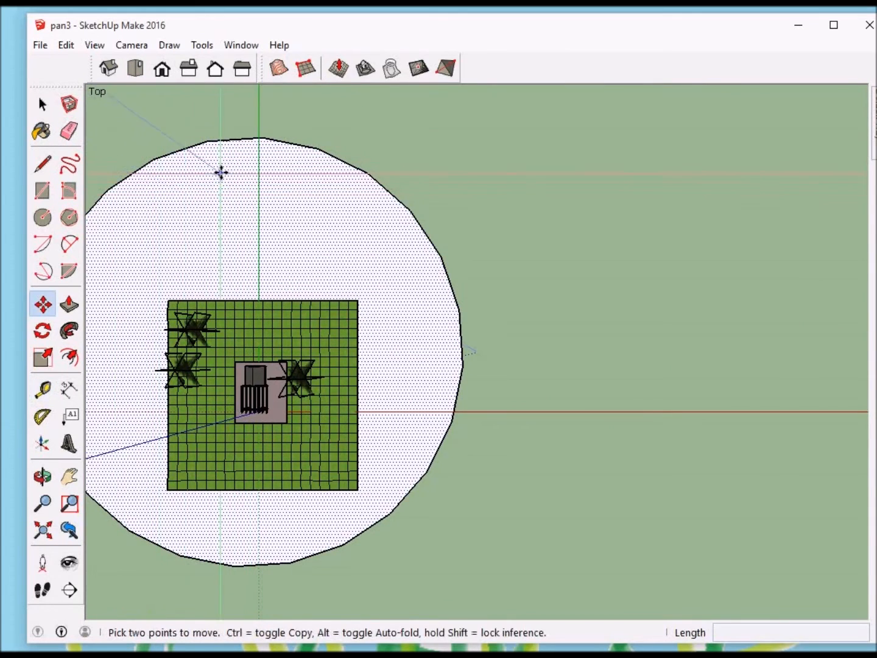
pyautogui.click(209, 142)
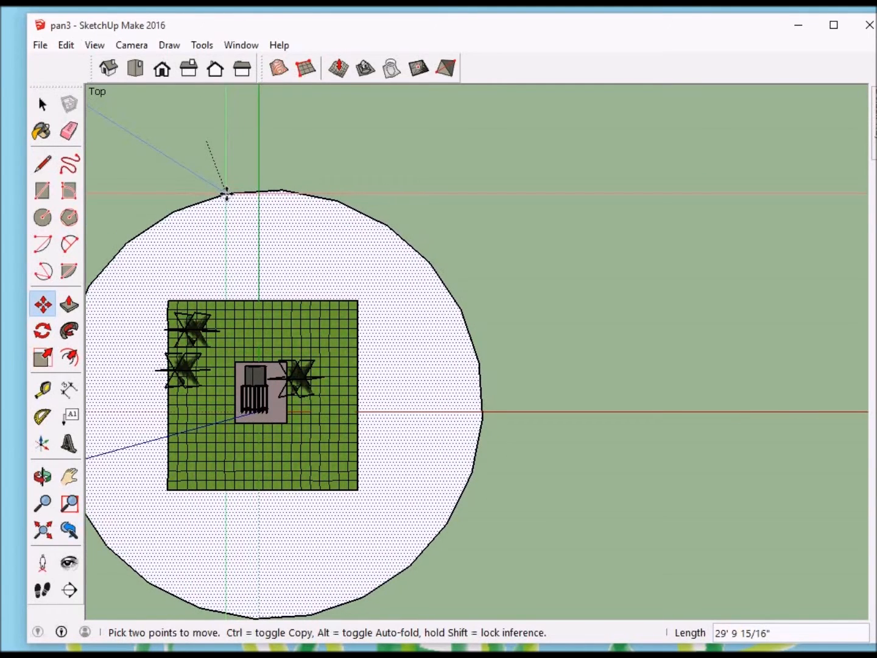
pyautogui.click(223, 190)
pyautogui.keyDown('shift'); pyautogui.moveTo(540, 315); pyautogui.dragTo(551, 282, button='middle'); pyautogui.keyUp('shift')
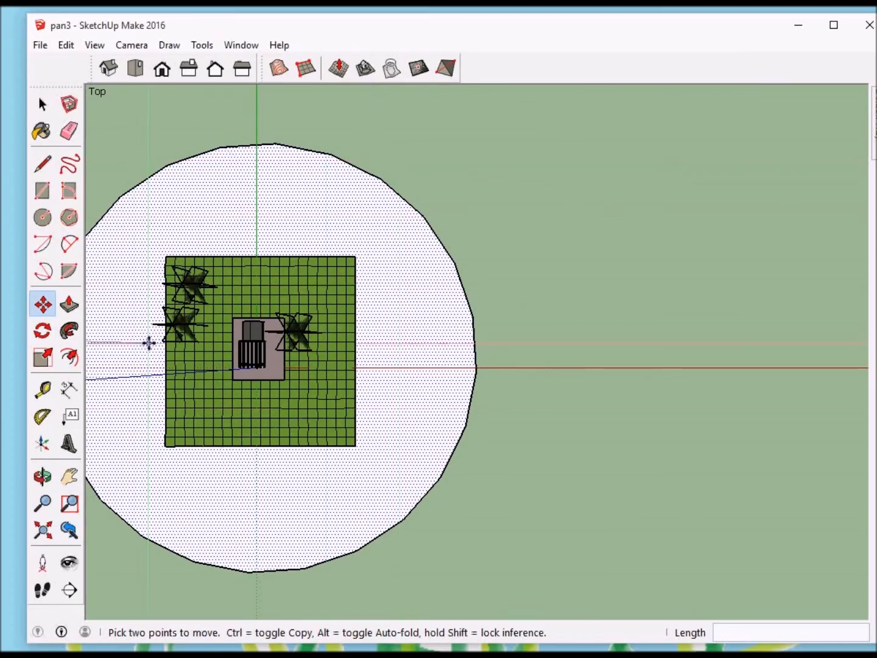
# Step: Extrude the circular face upward 67' with Push/Pull to form a cylinder enclosing the terrain
pyautogui.press('o')
pyautogui.moveTo(512, 413); pyautogui.dragTo(518, 255)
pyautogui.keyDown('shift'); pyautogui.moveTo(517, 255); pyautogui.dragTo(674, 230, button='middle'); pyautogui.keyUp('shift')
pyautogui.scroll(1, 671, 457)
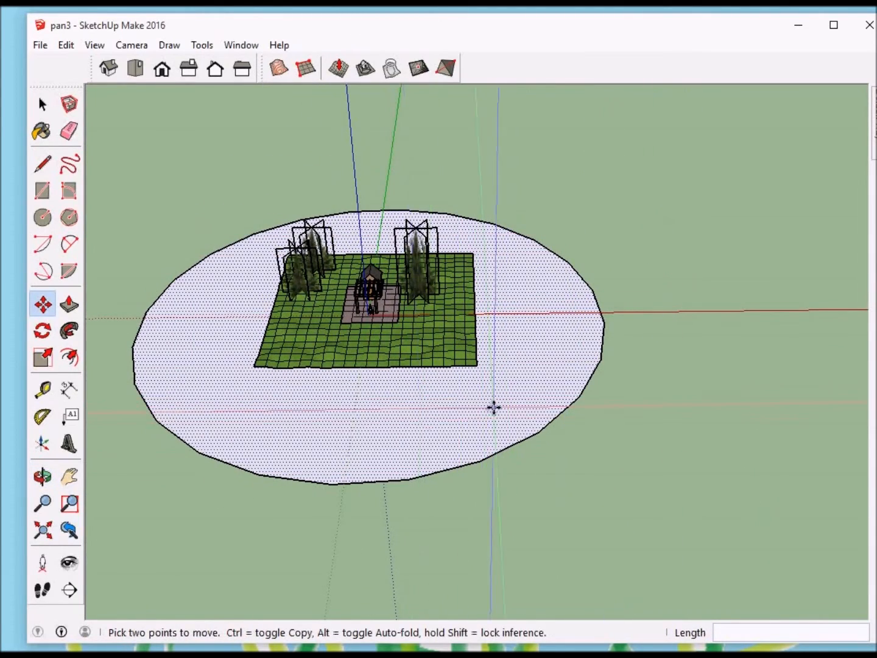
pyautogui.press('p')
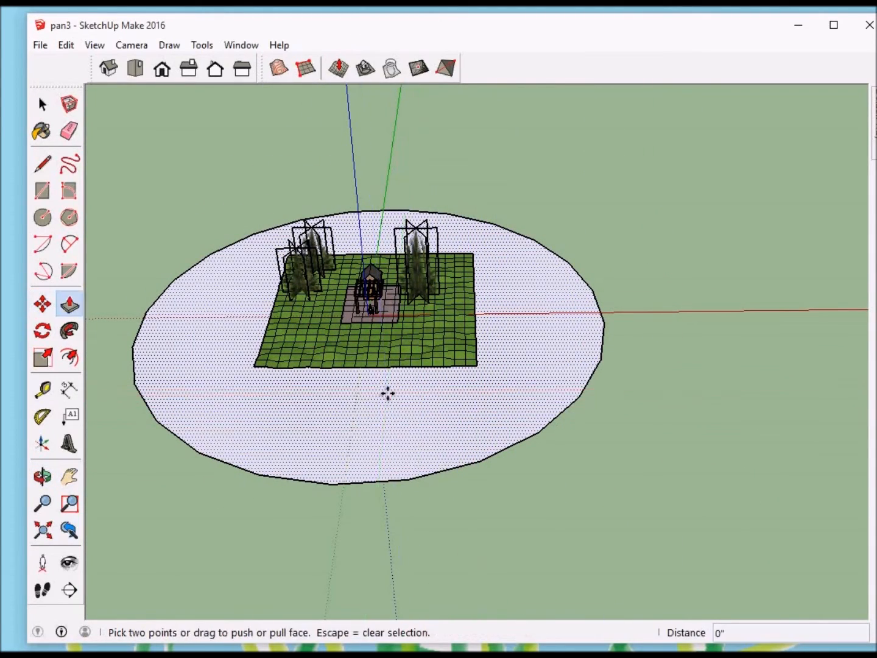
pyautogui.moveTo(420, 427); pyautogui.dragTo(405, 288)
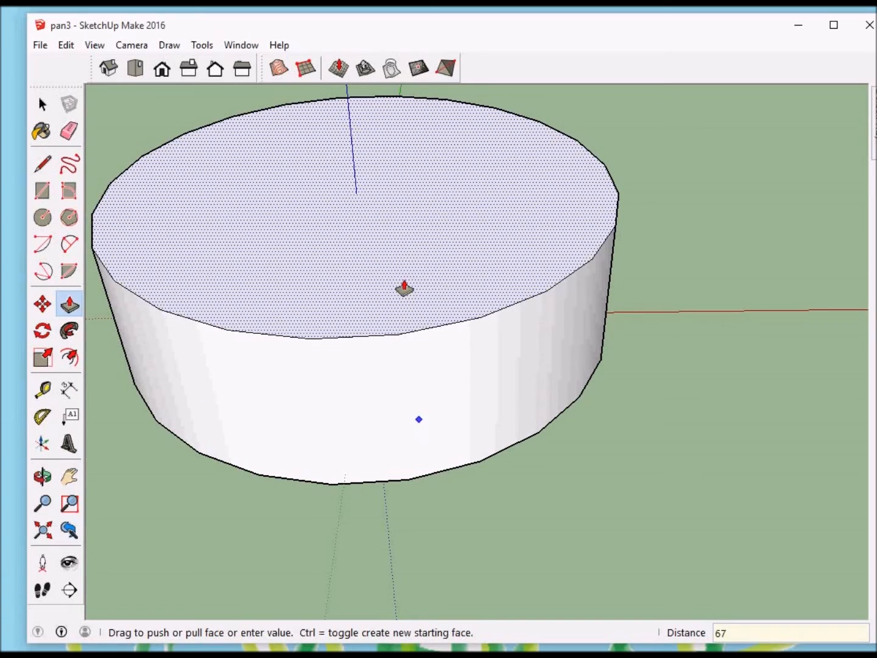
pyautogui.moveTo(405, 289); pyautogui.dragTo(405, 289)
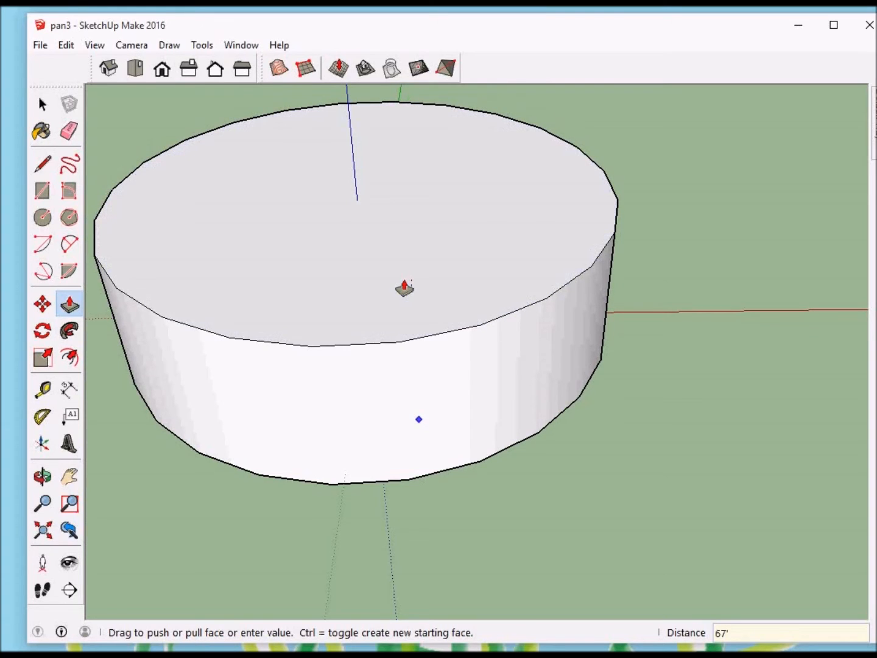
# Step: Delete the cylinder's top face to open it above the landscape
pyautogui.press('space')
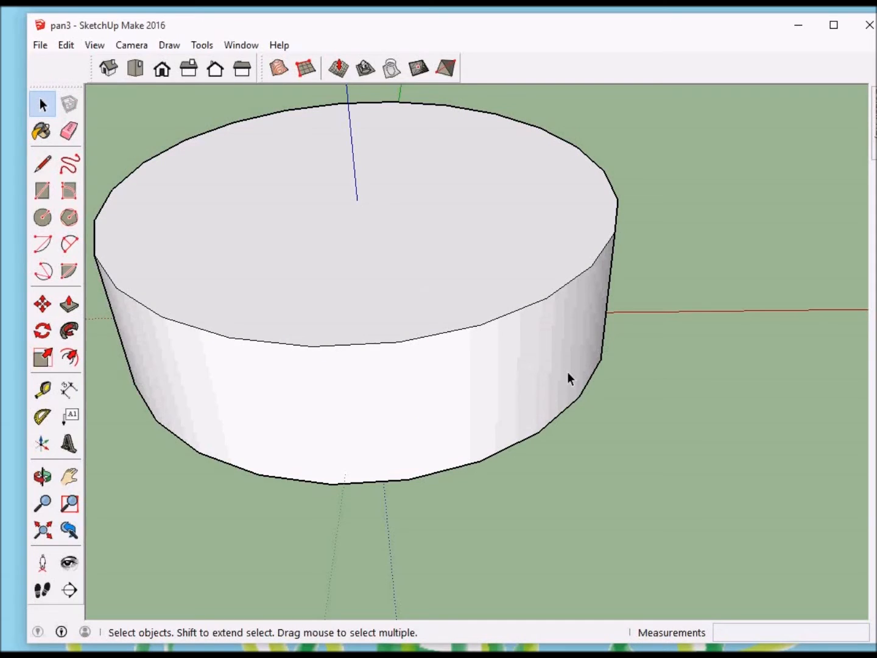
pyautogui.click(523, 210)
pyautogui.press('Delete')
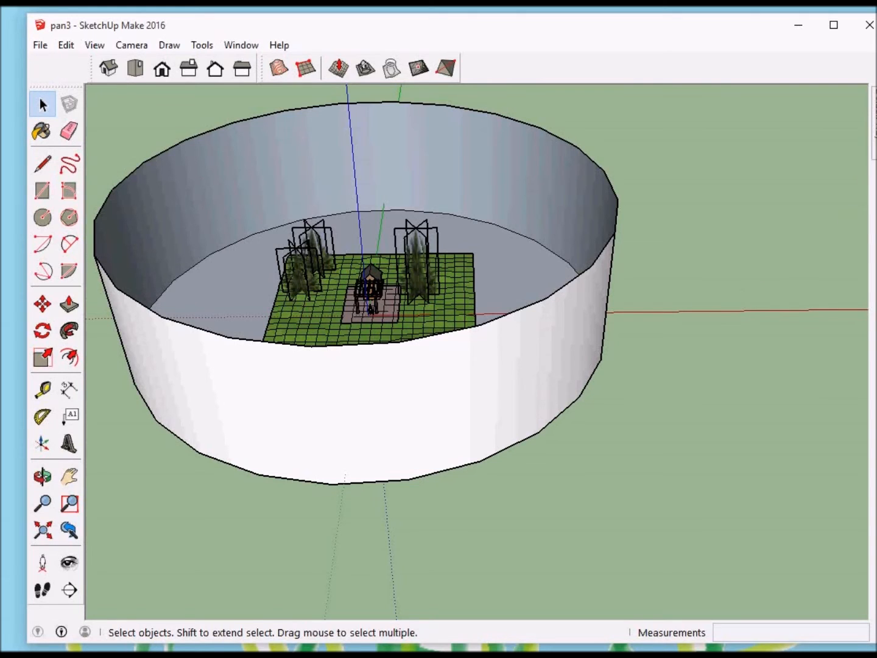
# Step: Paint the floor inside the cylinder with the Grass Dark Green material
pyautogui.moveTo(874, 122)
pyautogui.moveTo(853, 259); pyautogui.dragTo(851, 263)
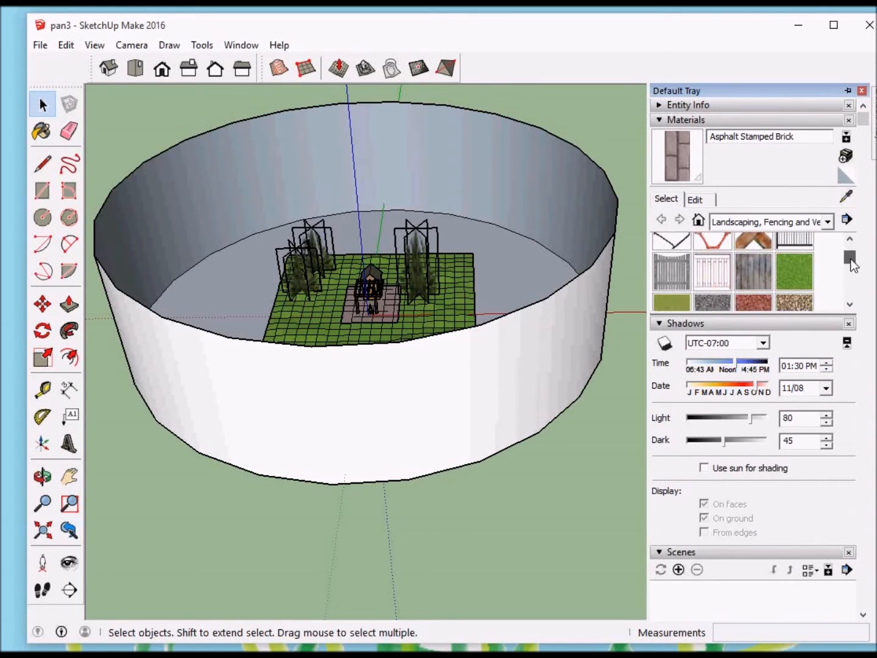
pyautogui.click(799, 275)
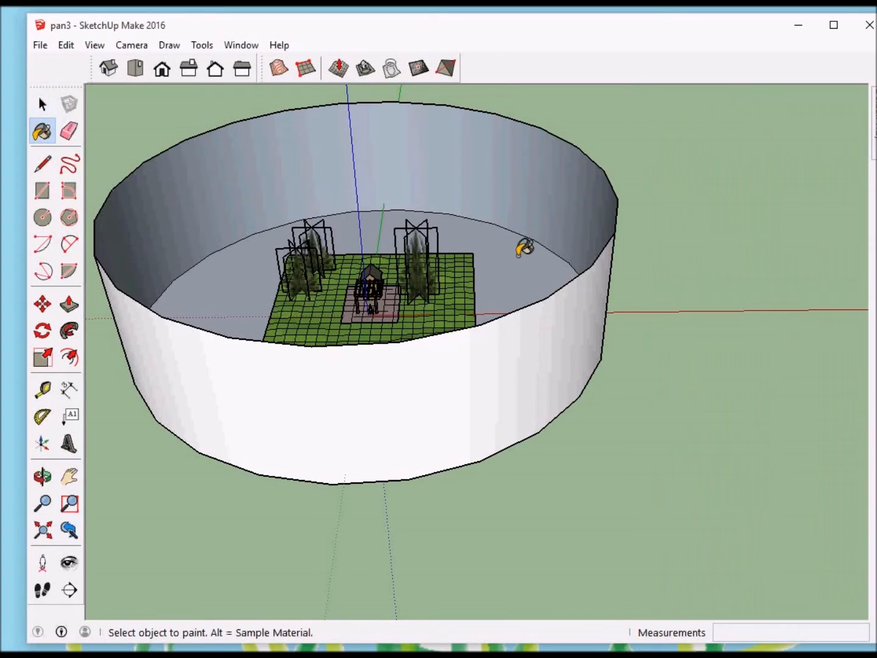
pyautogui.click(519, 254)
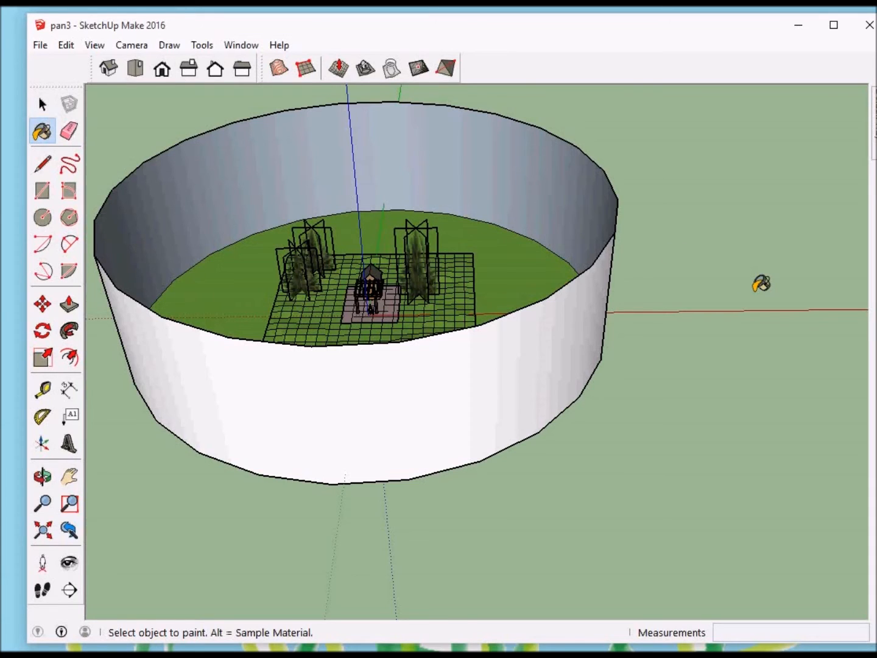
# Step: Sample the panorama photo's material and paint it onto the cylinder's inner wall
pyautogui.scroll(-3, 761, 284)
pyautogui.scroll(-5, 236, 249)
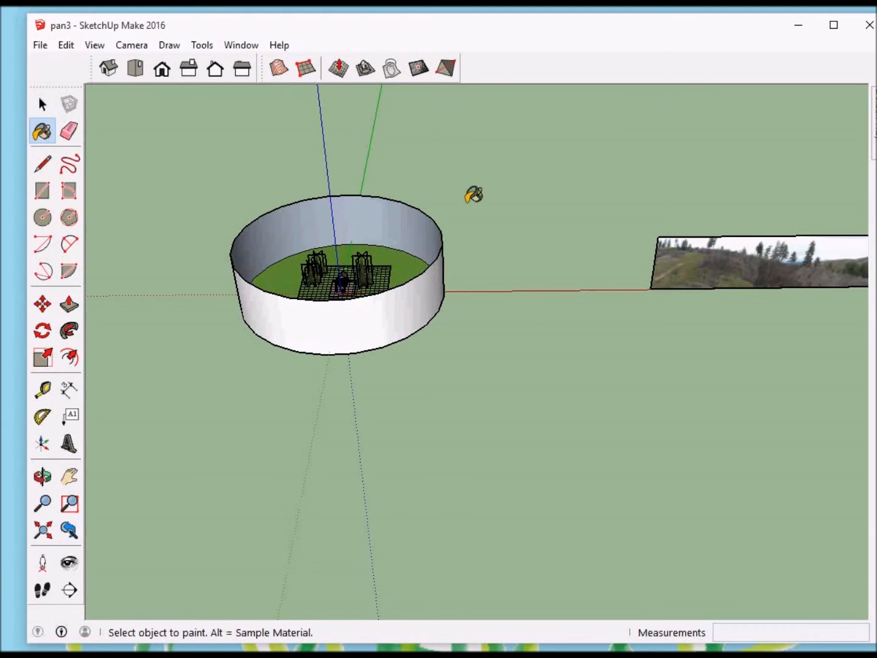
pyautogui.click(42, 105)
pyautogui.click(42, 131)
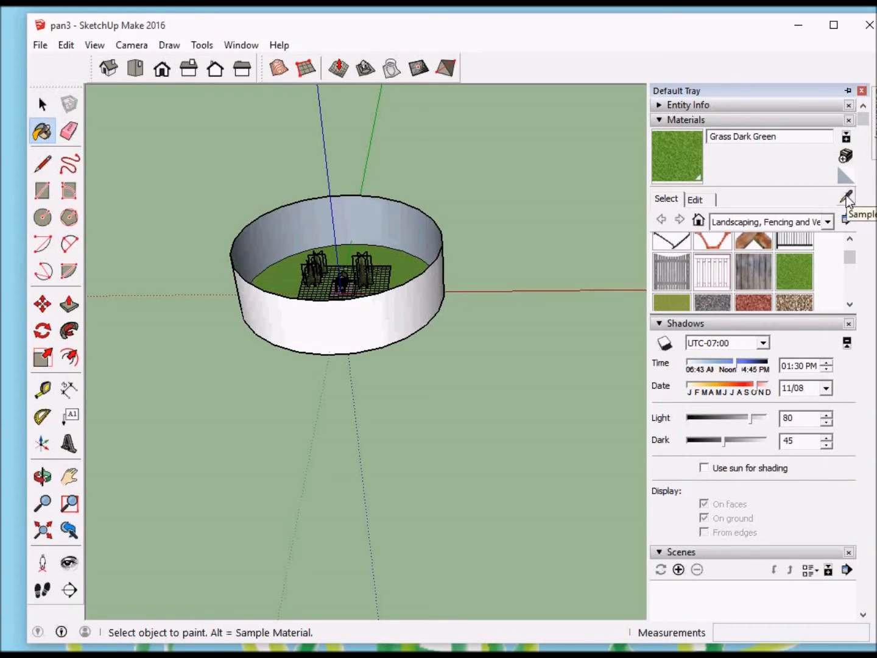
pyautogui.click(848, 197)
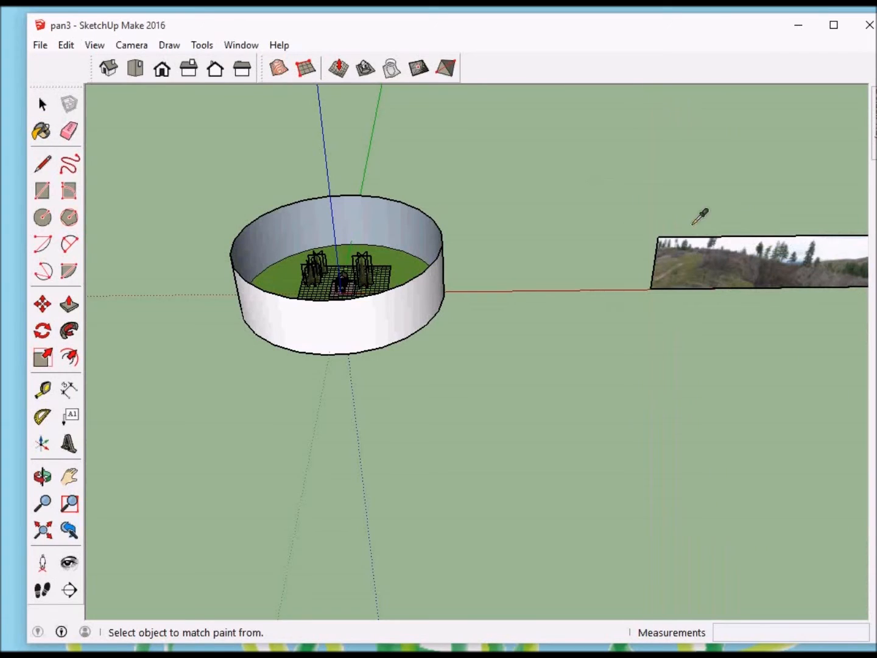
pyautogui.click(731, 261)
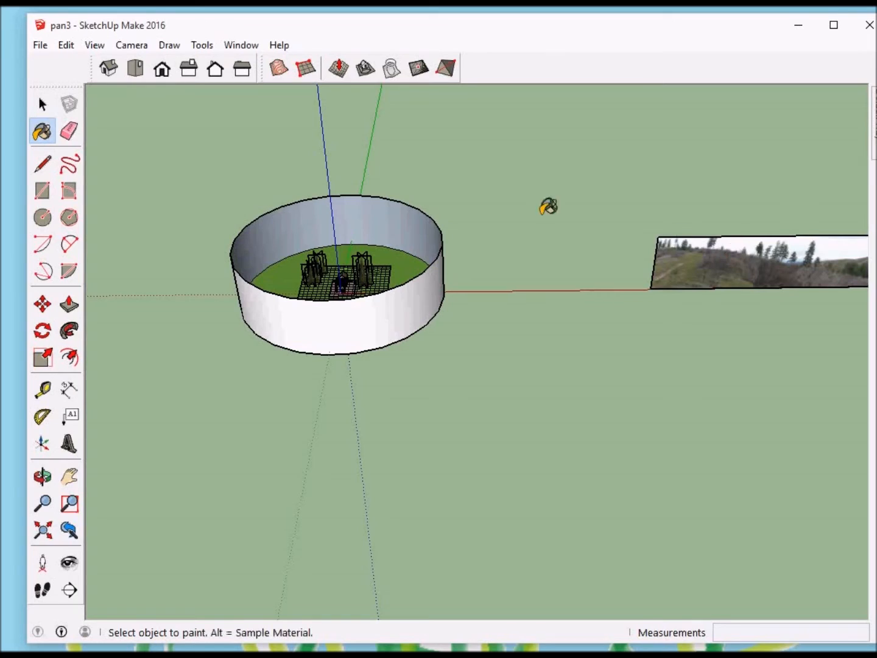
pyautogui.click(368, 206)
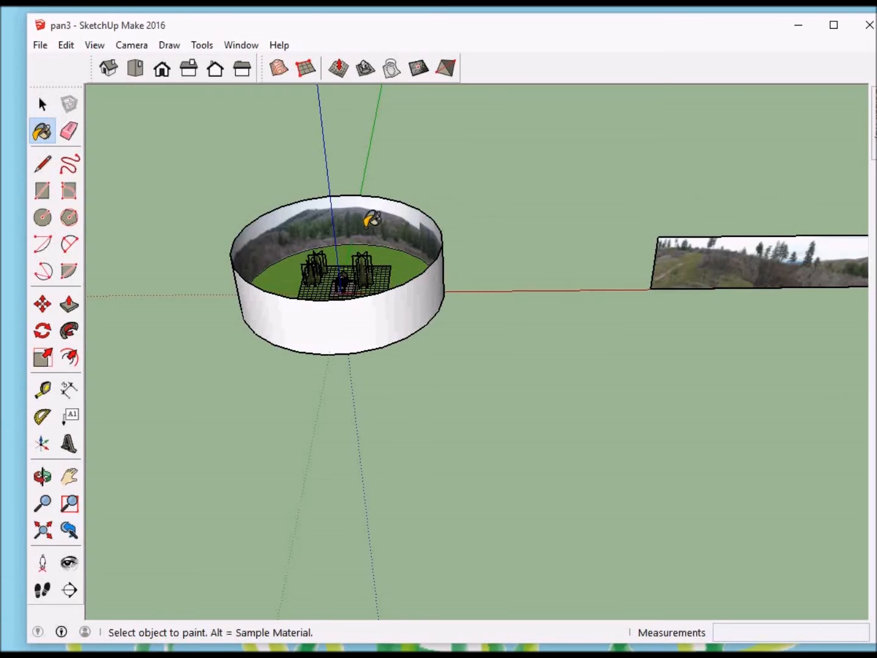
# Step: Examine the panorama backdrop from ground level in front of and beside the shed and pergola
pyautogui.scroll(10, 372, 219)
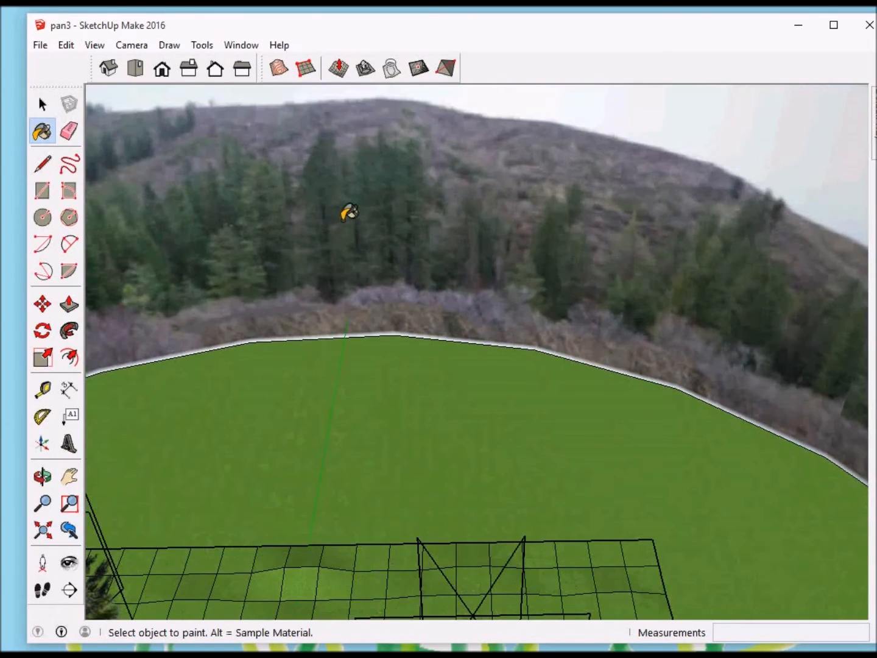
pyautogui.moveTo(350, 212)
pyautogui.mouseDown(button='middle')
pyautogui.moveTo(358, 217)
pyautogui.moveTo(363, 195)
pyautogui.moveTo(359, 229)
pyautogui.moveTo(318, 326)
pyautogui.moveTo(378, 116)
pyautogui.mouseUp(button='middle')
pyautogui.moveTo(392, 210)
pyautogui.mouseDown(button='middle')
pyautogui.moveTo(417, 113)
pyautogui.moveTo(449, 225)
pyautogui.moveTo(419, 317)
pyautogui.moveTo(438, 260)
pyautogui.mouseUp(button='middle')
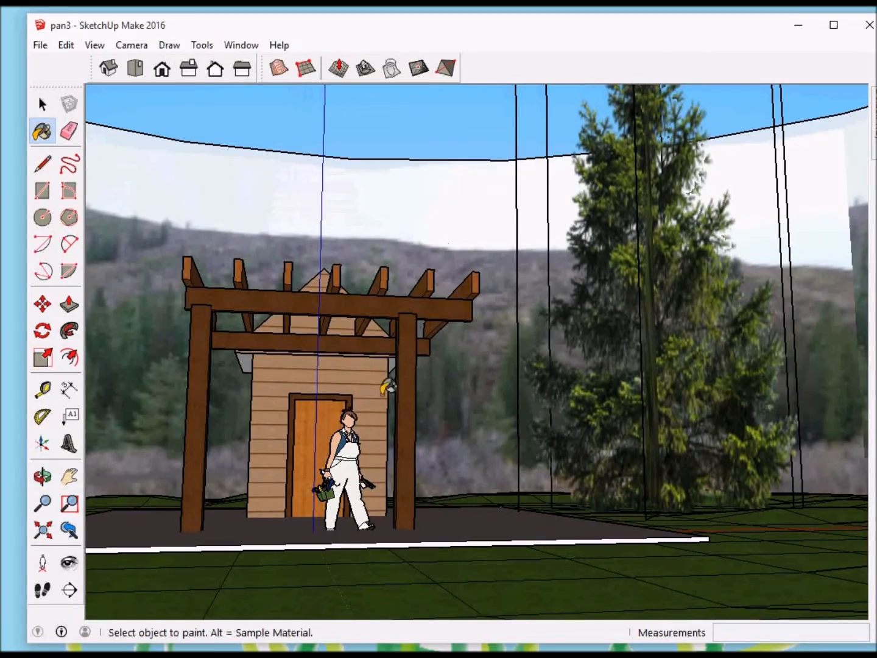
pyautogui.moveTo(317, 405); pyautogui.dragTo(343, 417, button='middle')
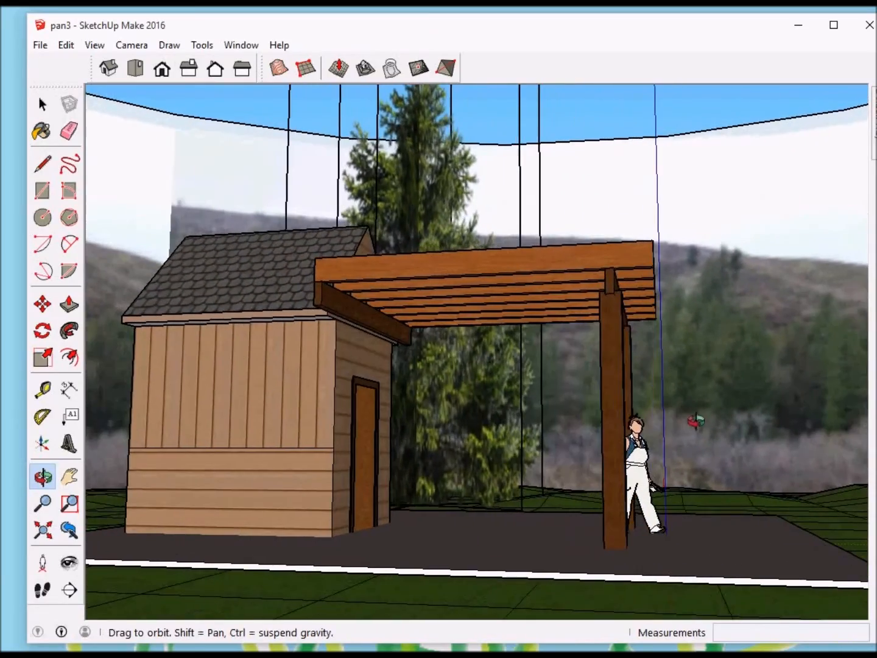
pyautogui.moveTo(695, 421); pyautogui.dragTo(696, 420, button='middle')
pyautogui.moveTo(448, 405)
pyautogui.mouseDown(button='middle')
pyautogui.moveTo(609, 408)
pyautogui.moveTo(421, 393)
pyautogui.moveTo(517, 397)
pyautogui.mouseUp(button='middle')
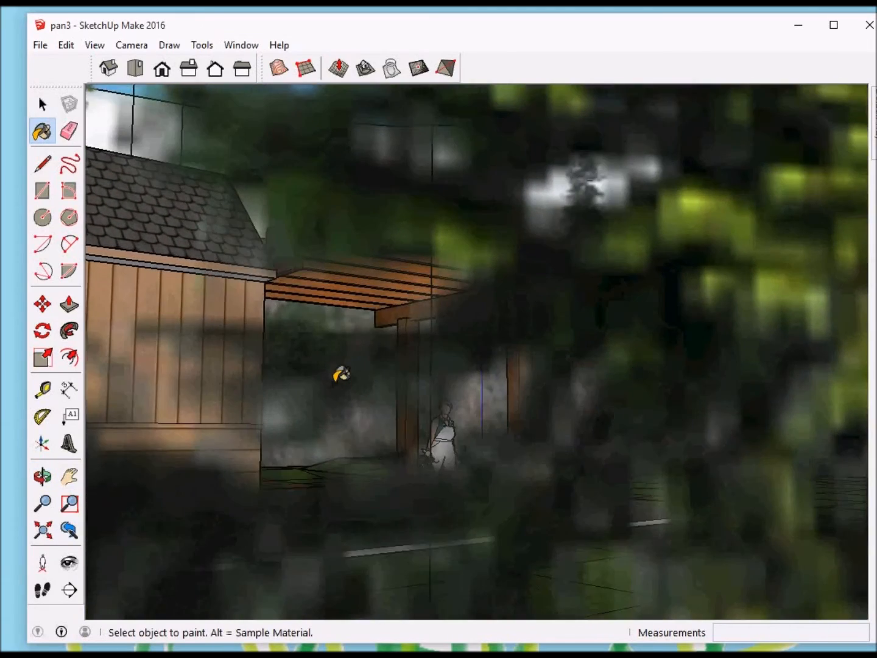
pyautogui.moveTo(290, 378); pyautogui.dragTo(444, 388, button='middle')
pyautogui.moveTo(243, 386); pyautogui.dragTo(317, 384, button='middle')
# Step: Inspect the backdrop and the ground edge around the large evergreens from close range
pyautogui.scroll(-5, 315, 386)
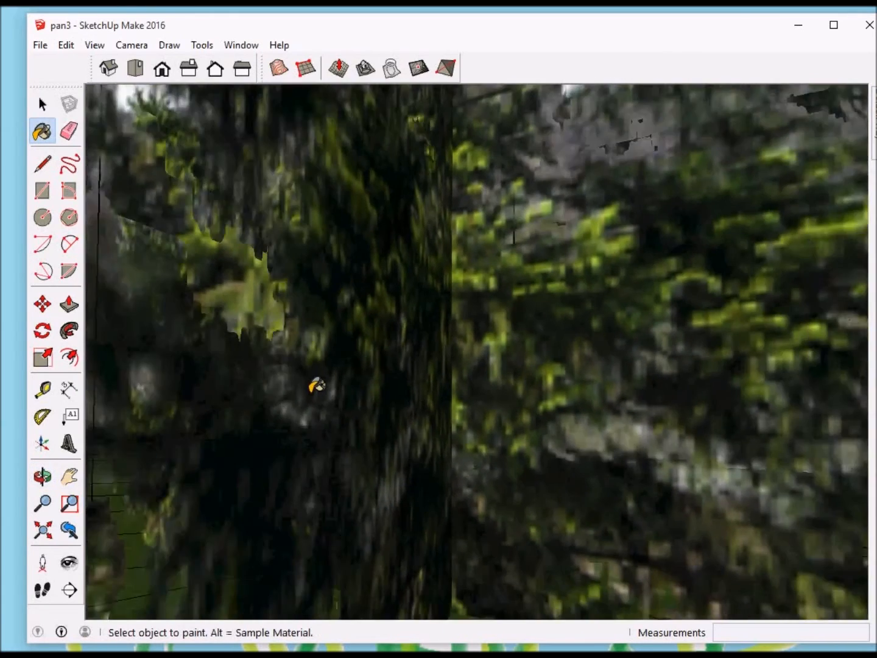
pyautogui.scroll(10, 211, 390)
pyautogui.moveTo(211, 392)
pyautogui.mouseDown(button='middle')
pyautogui.moveTo(198, 400)
pyautogui.moveTo(365, 394)
pyautogui.mouseUp(button='middle')
pyautogui.scroll(-8, 316, 388)
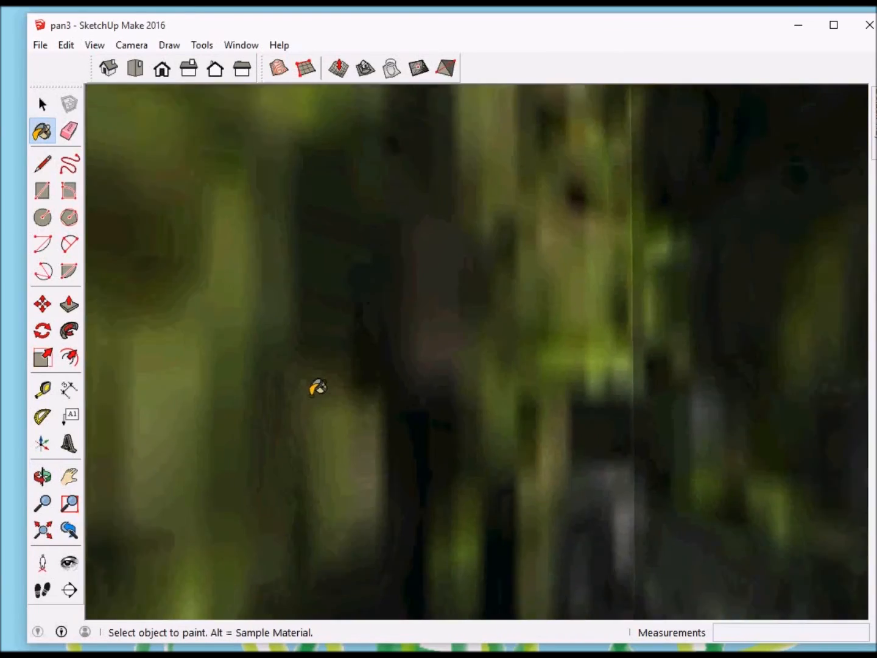
pyautogui.scroll(-6, 303, 393)
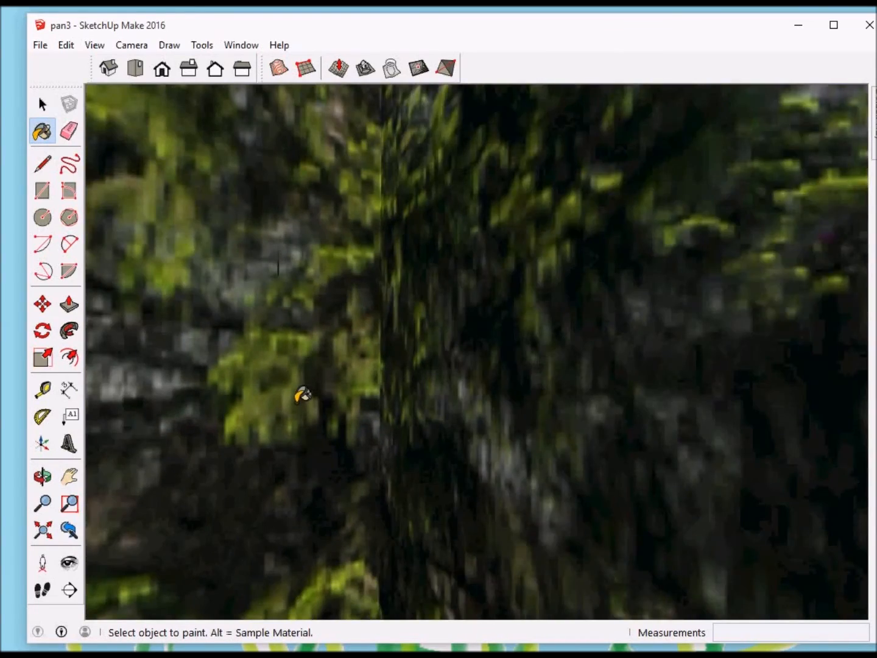
pyautogui.moveTo(302, 392)
pyautogui.mouseDown(button='middle')
pyautogui.moveTo(333, 400)
pyautogui.moveTo(368, 390)
pyautogui.mouseUp(button='middle')
pyautogui.scroll(-5, 365, 390)
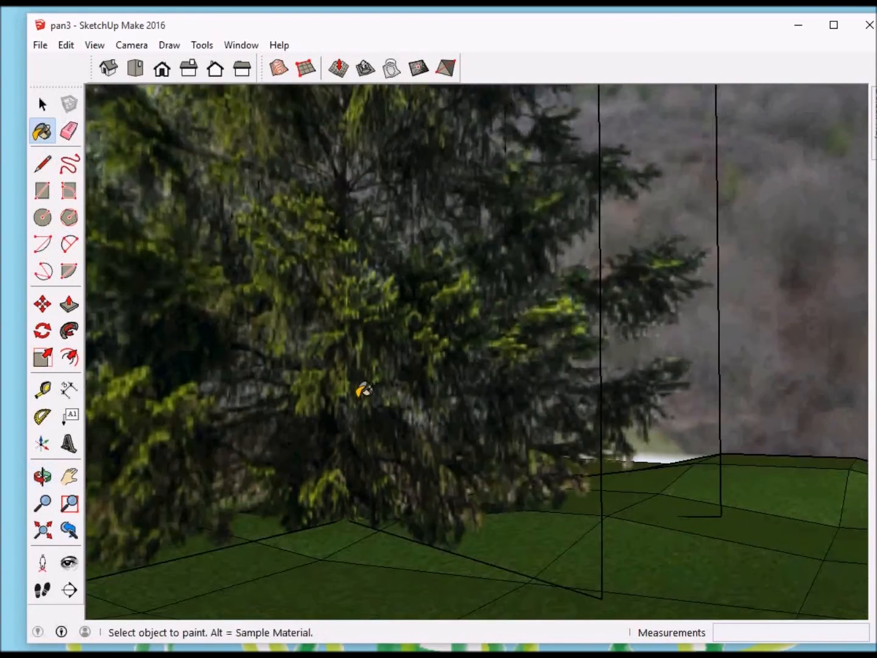
pyautogui.moveTo(464, 407)
pyautogui.mouseDown(button='middle')
pyautogui.moveTo(323, 417)
pyautogui.moveTo(268, 400)
pyautogui.moveTo(393, 462)
pyautogui.moveTo(355, 462)
pyautogui.moveTo(363, 449)
pyautogui.mouseUp(button='middle')
pyautogui.scroll(-2, 363, 449)
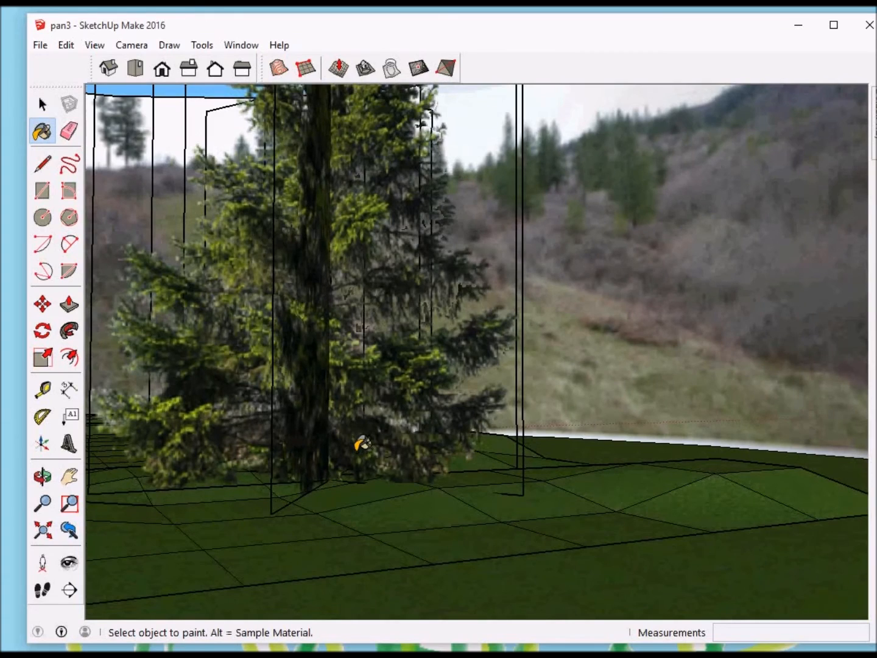
# Step: Examine the hillside backdrop from behind the shed, comparing higher and lower viewing angles
pyautogui.moveTo(403, 362)
pyautogui.mouseDown(button='middle')
pyautogui.moveTo(396, 371)
pyautogui.moveTo(473, 375)
pyautogui.moveTo(527, 368)
pyautogui.moveTo(488, 390)
pyautogui.moveTo(407, 399)
pyautogui.moveTo(329, 390)
pyautogui.moveTo(201, 329)
pyautogui.moveTo(180, 338)
pyautogui.moveTo(329, 357)
pyautogui.moveTo(350, 348)
pyautogui.mouseUp(button='middle')
pyautogui.scroll(3, 429, 268)
pyautogui.scroll(-5, 433, 238)
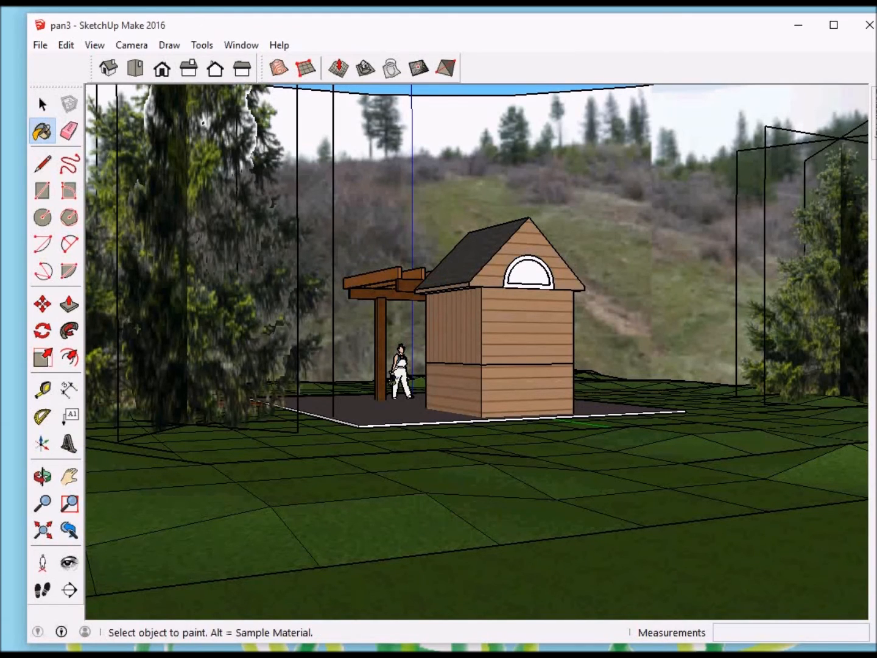
pyautogui.scroll(2, 382, 358)
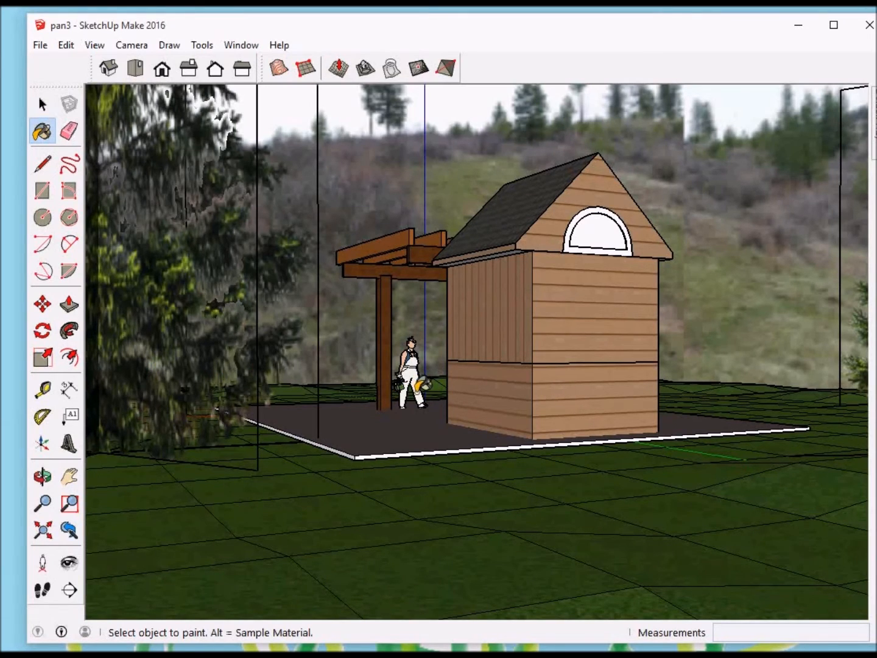
pyautogui.moveTo(398, 385); pyautogui.dragTo(309, 421, button='middle')
pyautogui.moveTo(317, 416)
pyautogui.mouseDown()
pyautogui.moveTo(333, 415)
pyautogui.moveTo(319, 411)
pyautogui.moveTo(352, 373)
pyautogui.mouseUp()
pyautogui.press('b')
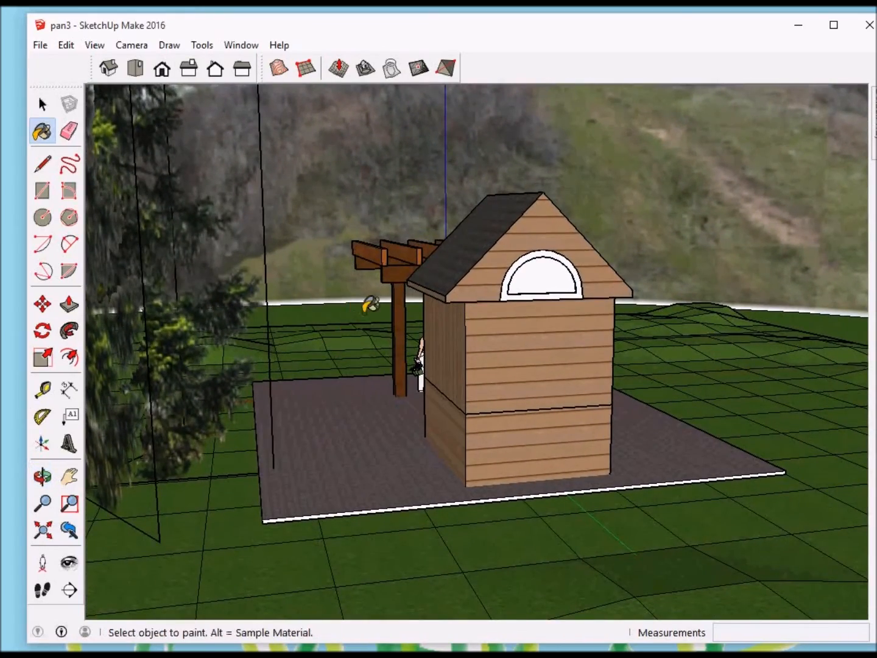
pyautogui.press('o')
pyautogui.moveTo(411, 427); pyautogui.dragTo(442, 381)
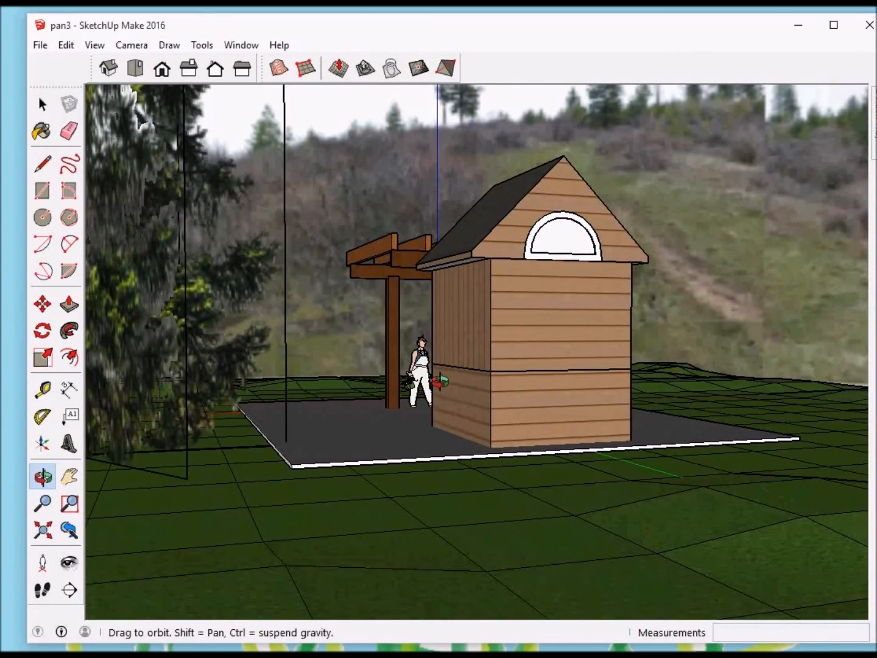
pyautogui.moveTo(441, 381); pyautogui.dragTo(440, 377)
pyautogui.press('b')
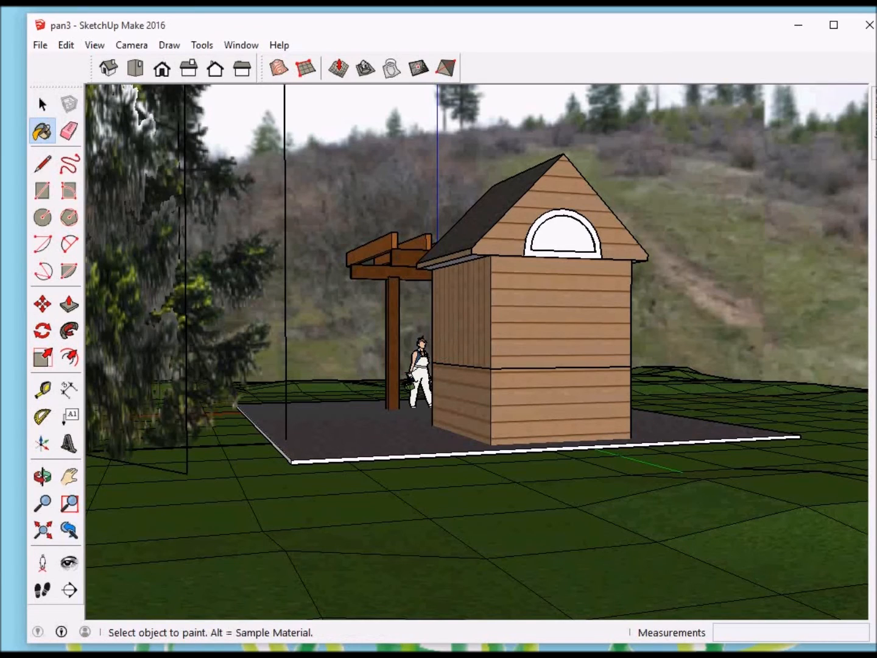
# Step: Enable the Scenes manager in the Default Tray and bring the tray into view
pyautogui.click(235, 47)
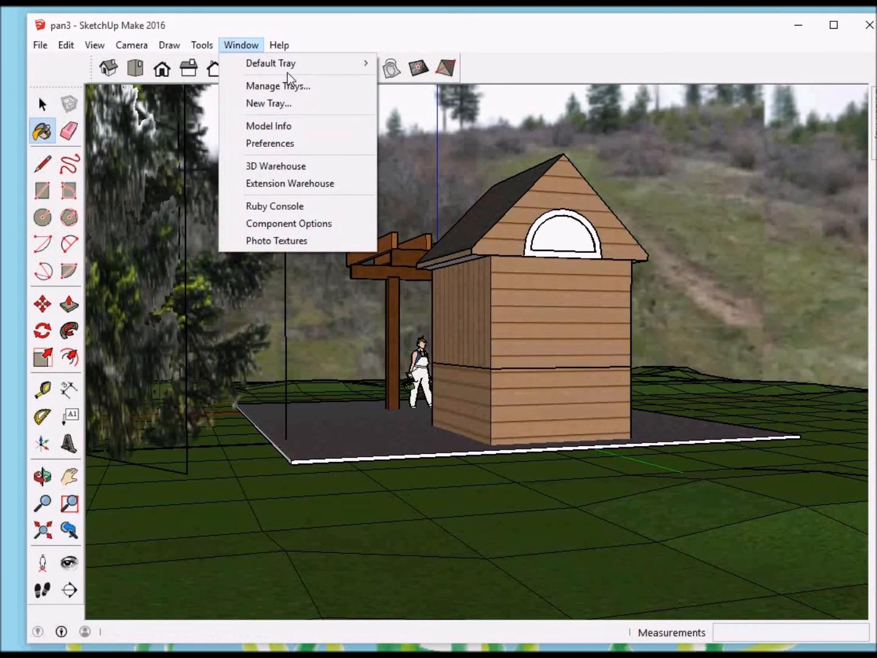
pyautogui.moveTo(294, 64)
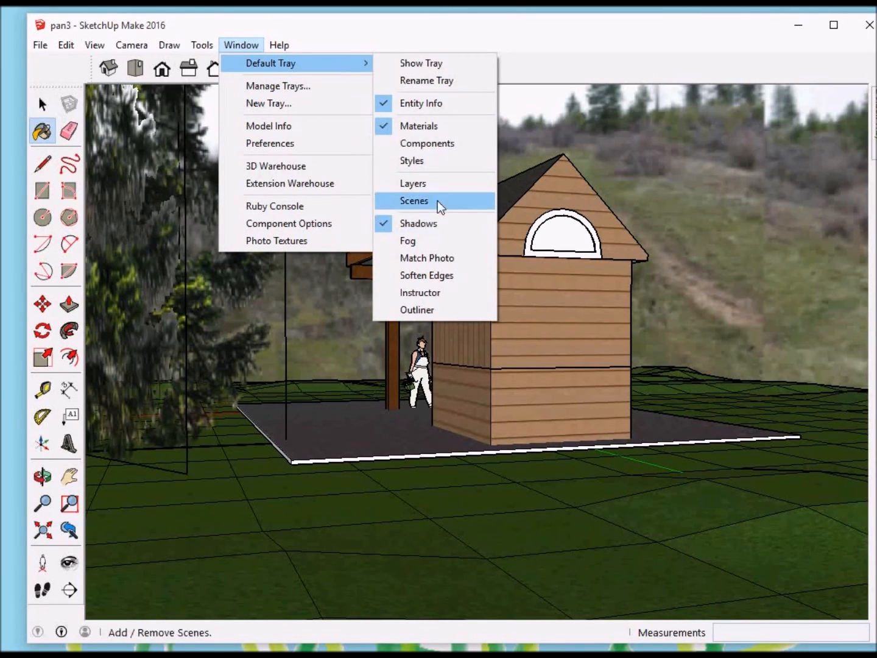
pyautogui.click(414, 200)
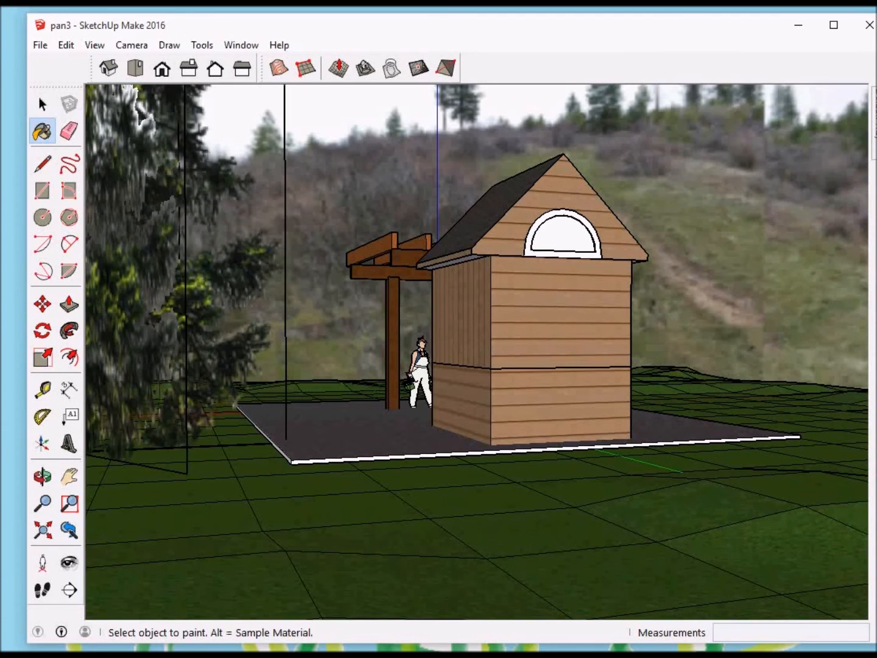
pyautogui.moveTo(874, 123)
pyautogui.click(848, 91)
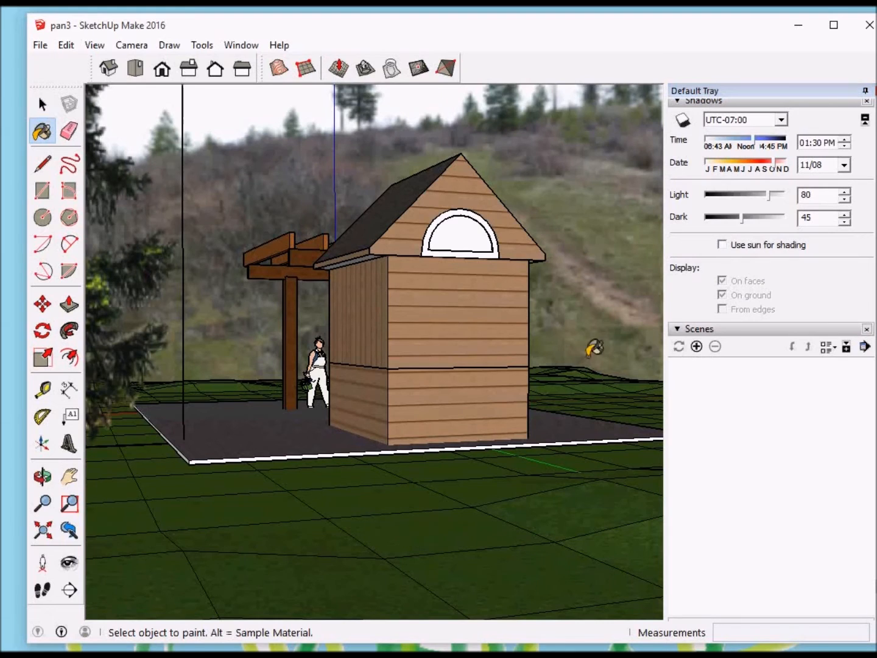
# Step: Save a ground-level view of the shed's rear gable and the pergola against the hillside as the first scene
pyautogui.press('o')
pyautogui.moveTo(451, 327); pyautogui.dragTo(456, 326)
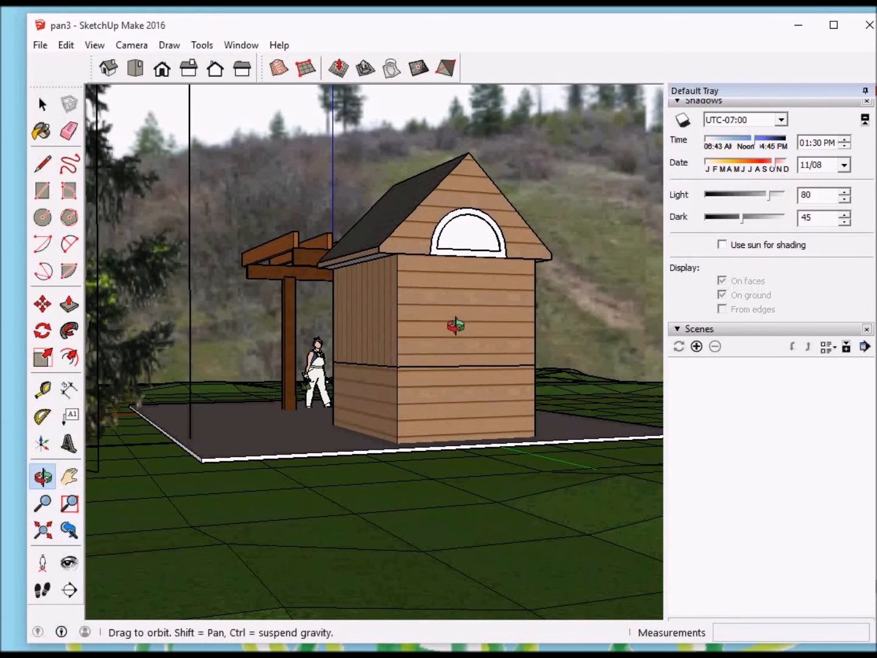
pyautogui.press('b')
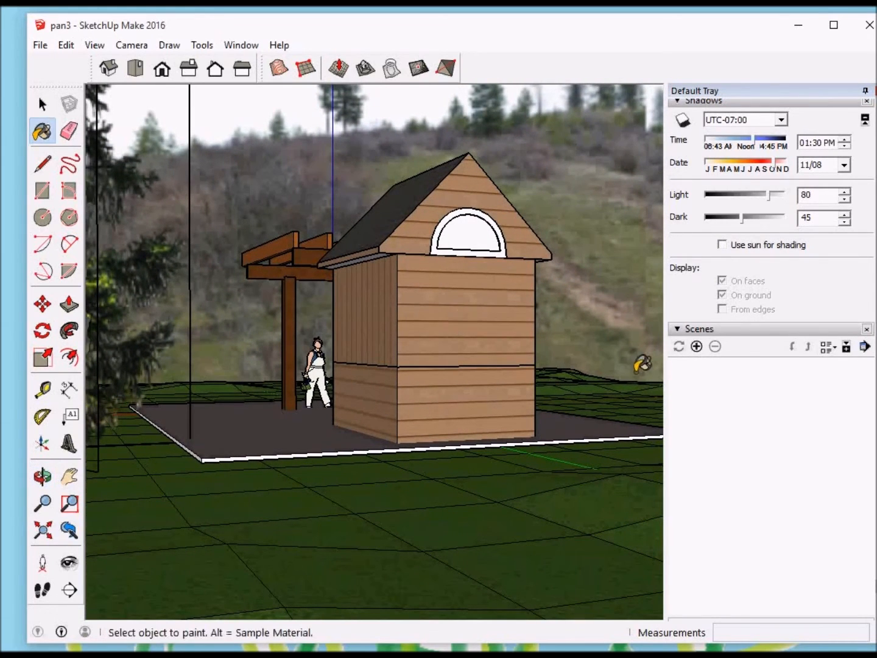
pyautogui.click(697, 347)
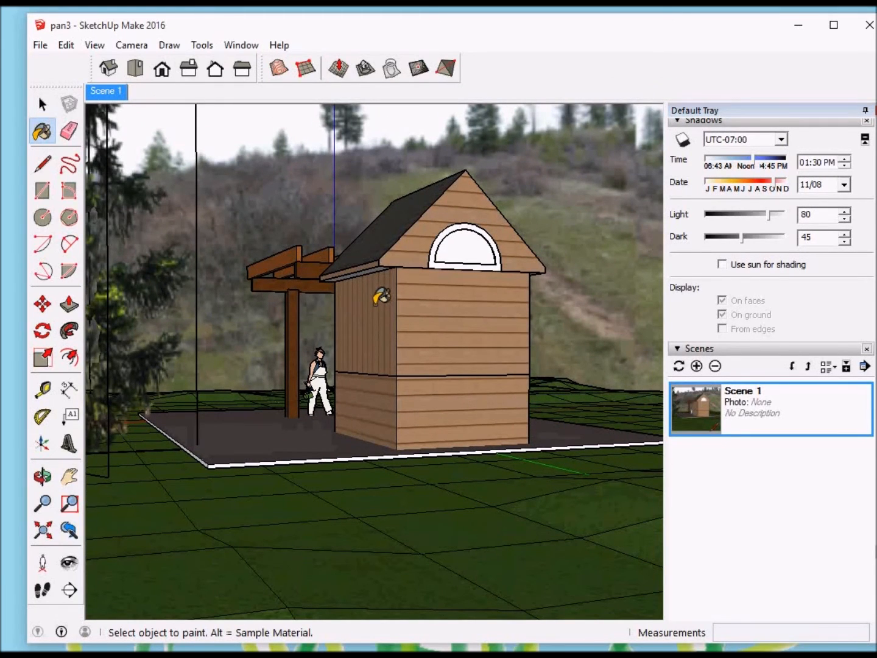
# Step: Add a second scene showing the shed's rear gable from its other side, with the pergola and an evergreen in frame
pyautogui.scroll(-2, 494, 352)
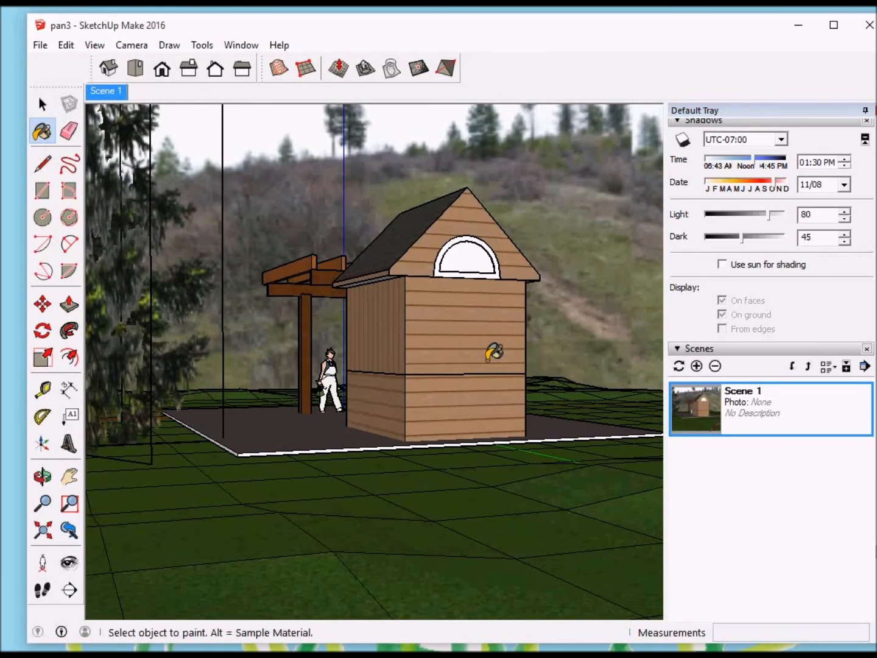
pyautogui.press('o')
pyautogui.moveTo(484, 360); pyautogui.dragTo(226, 365)
pyautogui.press('b')
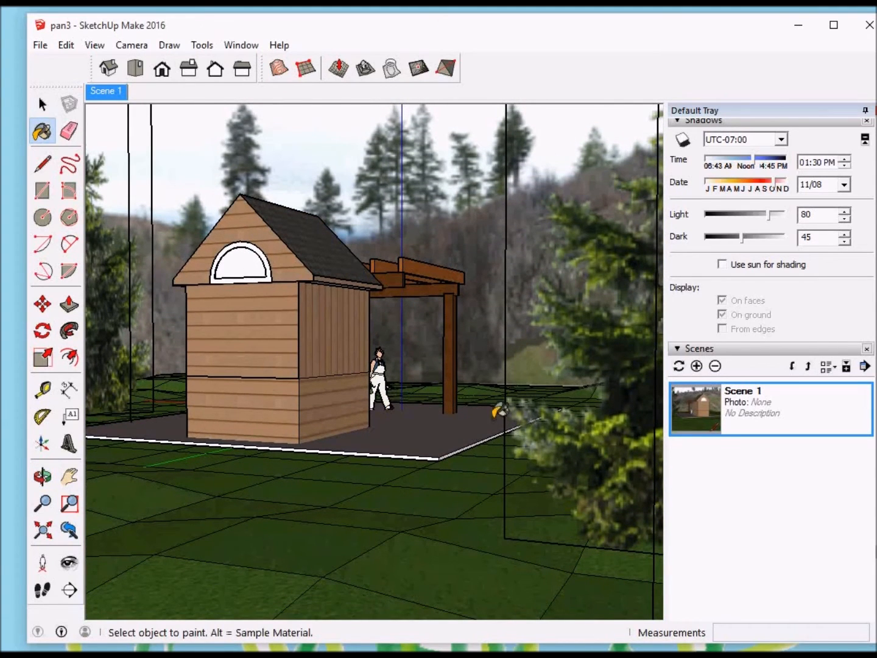
pyautogui.click(697, 365)
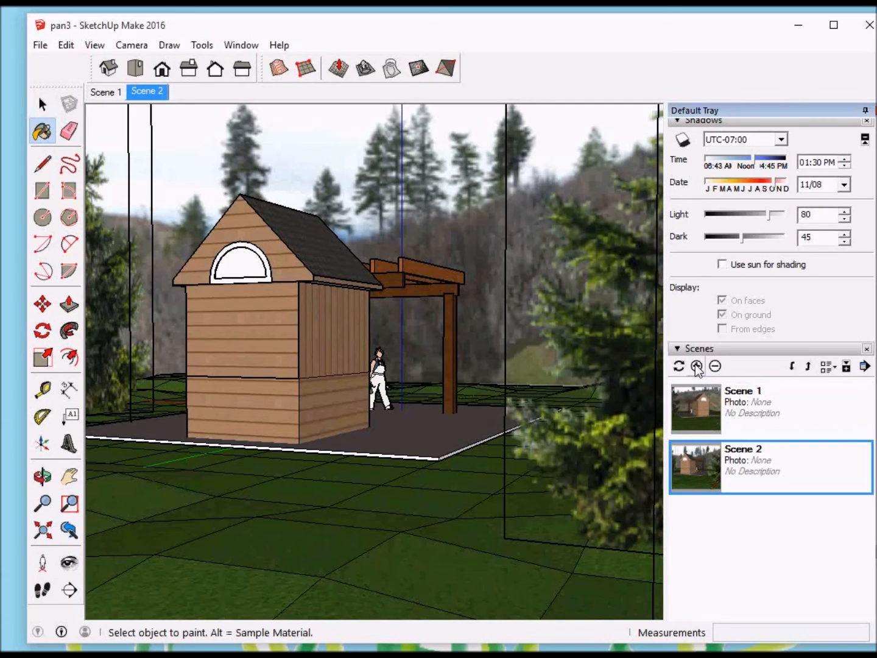
# Step: Add a third scene looking past the large foreground evergreen toward the side of the shed and pergola
pyautogui.press('o')
pyautogui.moveTo(553, 365)
pyautogui.mouseDown()
pyautogui.moveTo(480, 408)
pyautogui.moveTo(419, 384)
pyautogui.moveTo(303, 372)
pyautogui.moveTo(313, 374)
pyautogui.mouseUp()
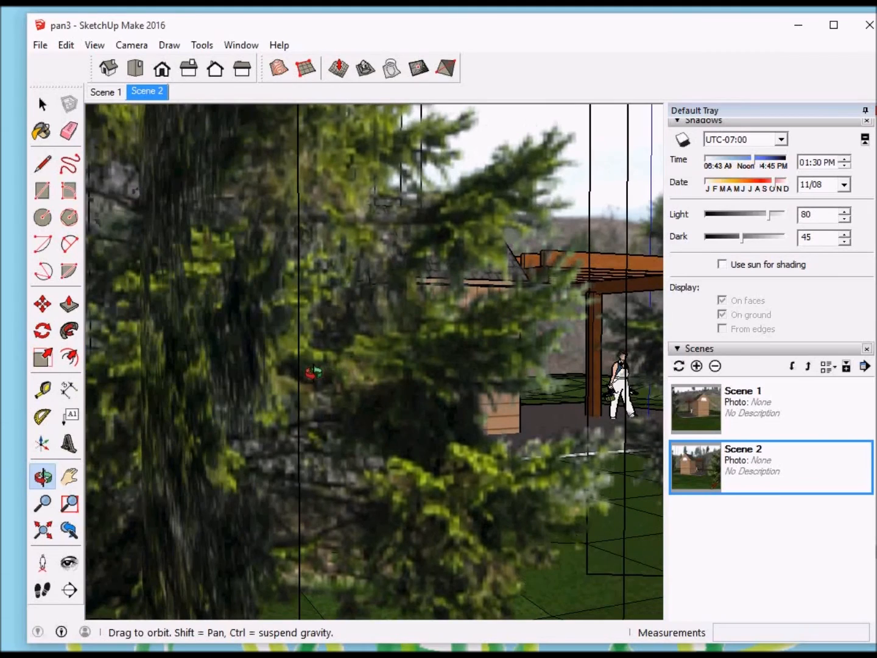
pyautogui.press('b')
pyautogui.scroll(-3, 527, 377)
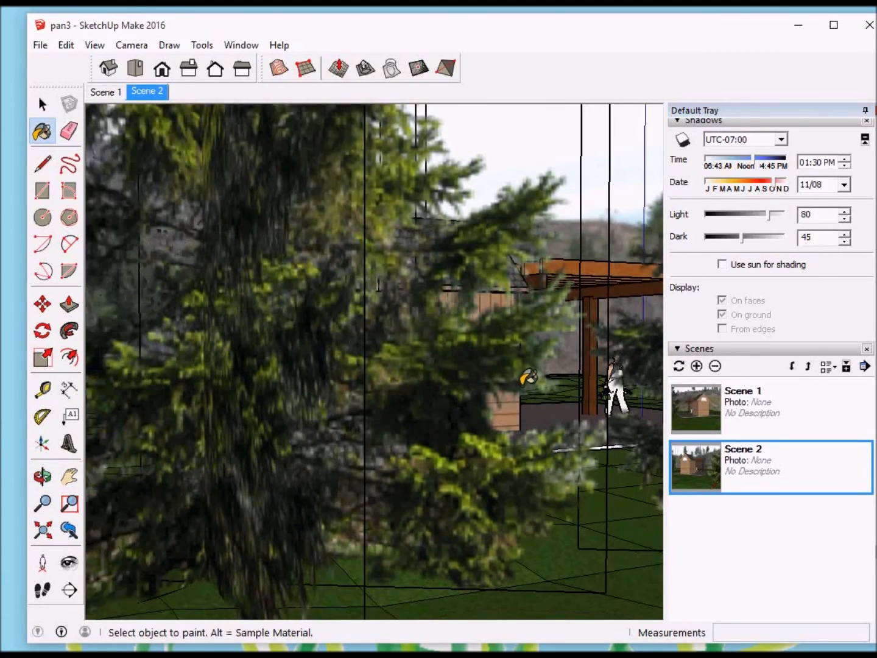
pyautogui.scroll(-3, 527, 377)
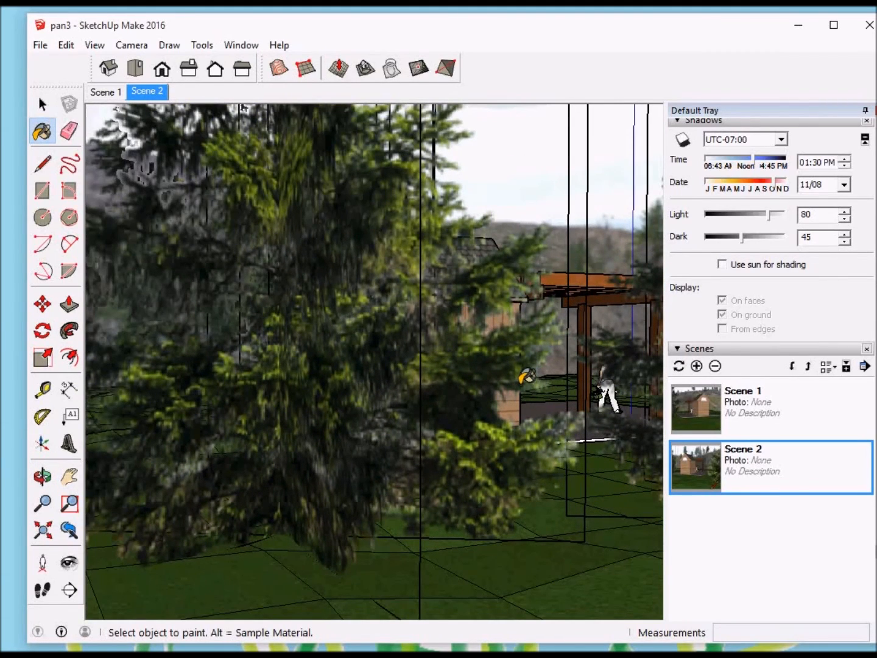
pyautogui.press('o')
pyautogui.moveTo(526, 376); pyautogui.dragTo(498, 398)
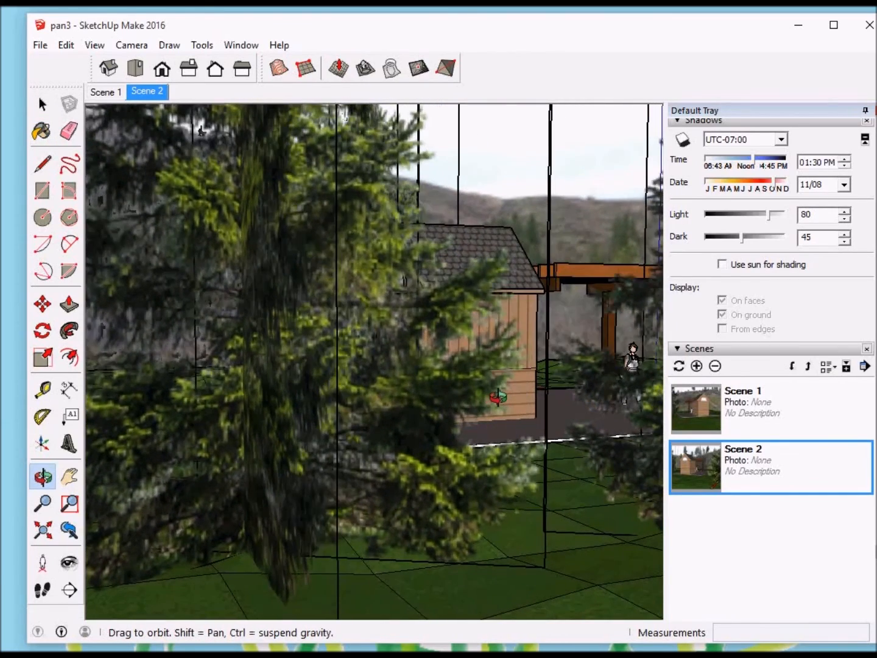
pyautogui.press('b')
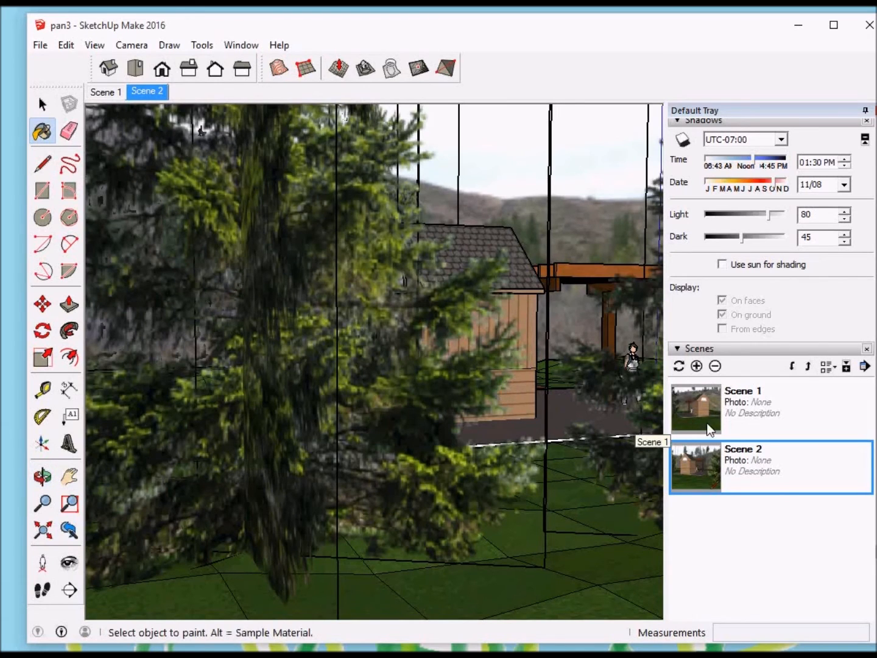
pyautogui.click(697, 367)
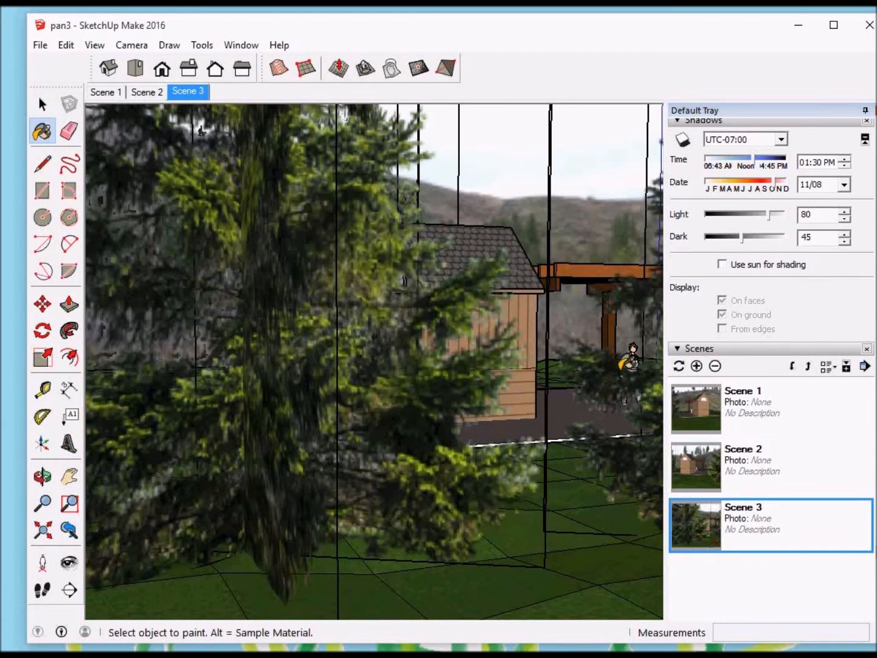
# Step: Add a fourth scene with an aerial view of the whole terrain, trees and shed inside the panorama cylinder
pyautogui.moveTo(584, 328)
pyautogui.mouseDown(button='middle')
pyautogui.moveTo(575, 330)
pyautogui.moveTo(549, 486)
pyautogui.moveTo(533, 475)
pyautogui.mouseUp(button='middle')
pyautogui.moveTo(555, 343); pyautogui.dragTo(548, 367, button='middle')
pyautogui.scroll(-5, 549, 368)
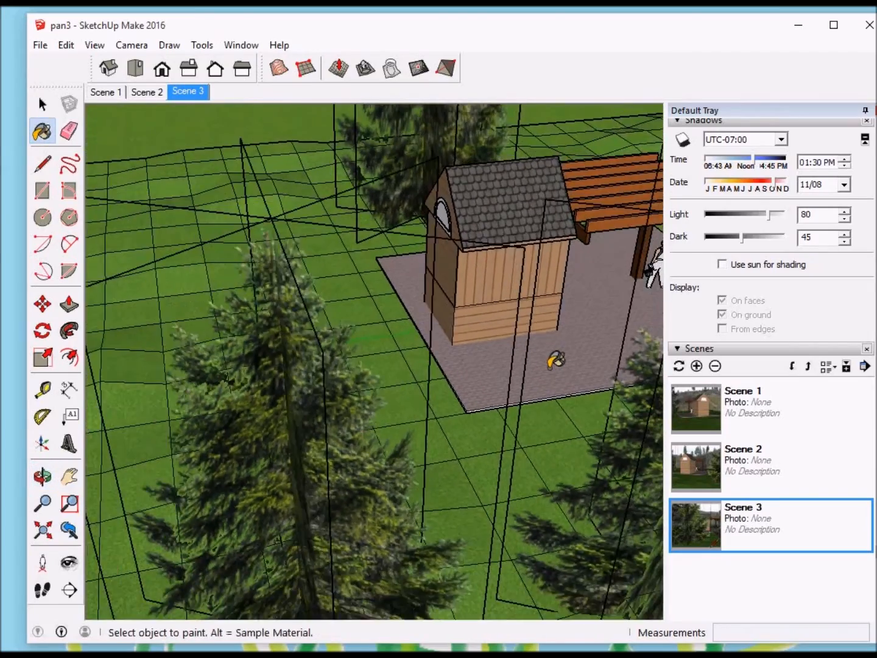
pyautogui.scroll(-10, 555, 363)
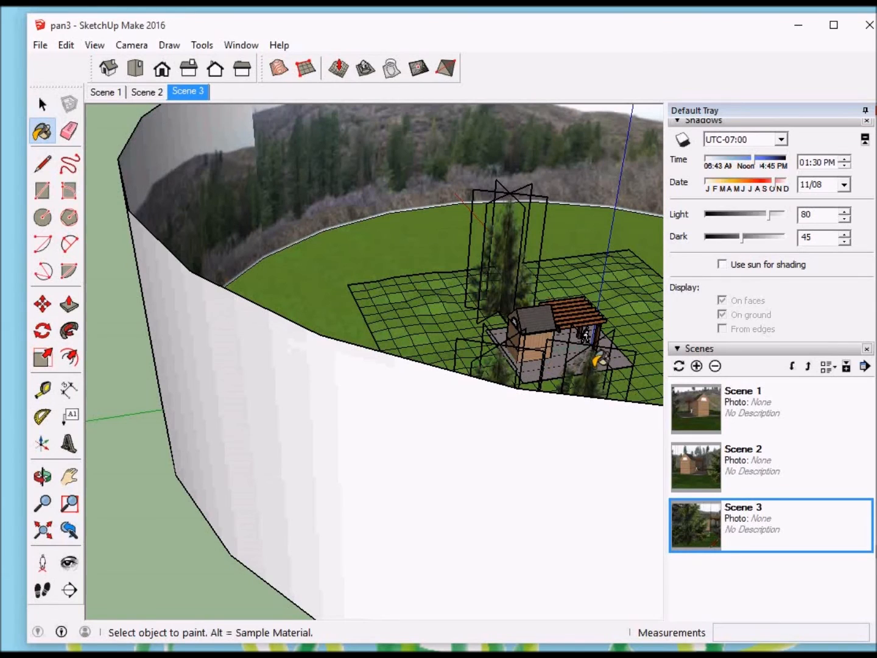
pyautogui.moveTo(600, 360); pyautogui.dragTo(654, 384, button='middle')
pyautogui.moveTo(634, 344)
pyautogui.mouseDown(button='middle')
pyautogui.moveTo(431, 363)
pyautogui.moveTo(418, 386)
pyautogui.mouseUp(button='middle')
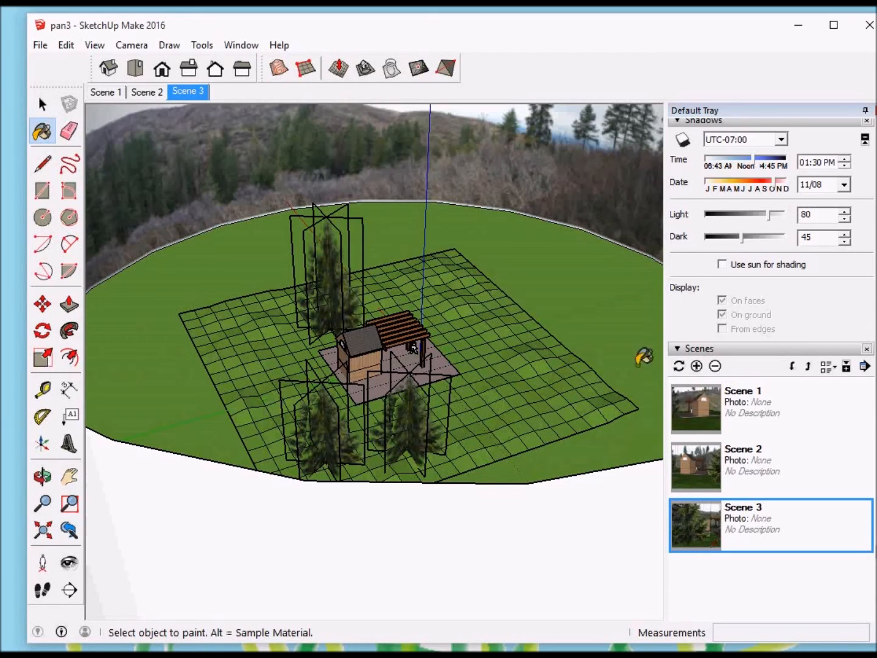
pyautogui.click(697, 366)
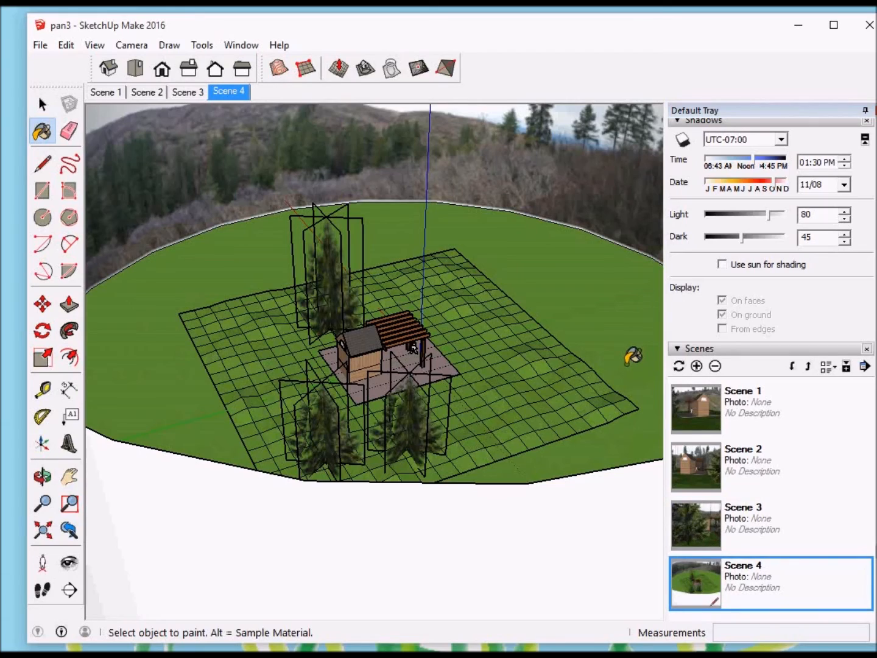
# Step: Move the bottom edge of the panorama cylinder straight down about 4' 2 3/16"
pyautogui.moveTo(630, 334)
pyautogui.mouseDown(button='middle')
pyautogui.moveTo(393, 338)
pyautogui.moveTo(392, 359)
pyautogui.moveTo(426, 356)
pyautogui.moveTo(422, 263)
pyautogui.mouseUp(button='middle')
pyautogui.scroll(6, 420, 363)
pyautogui.moveTo(462, 353)
pyautogui.mouseDown(button='middle')
pyautogui.moveTo(454, 355)
pyautogui.moveTo(454, 301)
pyautogui.moveTo(445, 372)
pyautogui.mouseUp(button='middle')
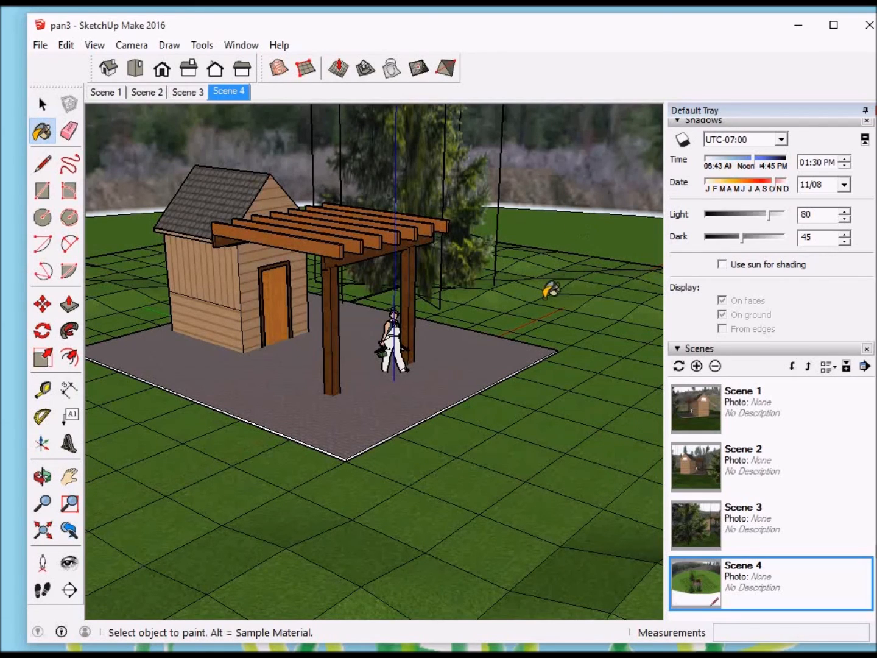
pyautogui.scroll(-4, 547, 297)
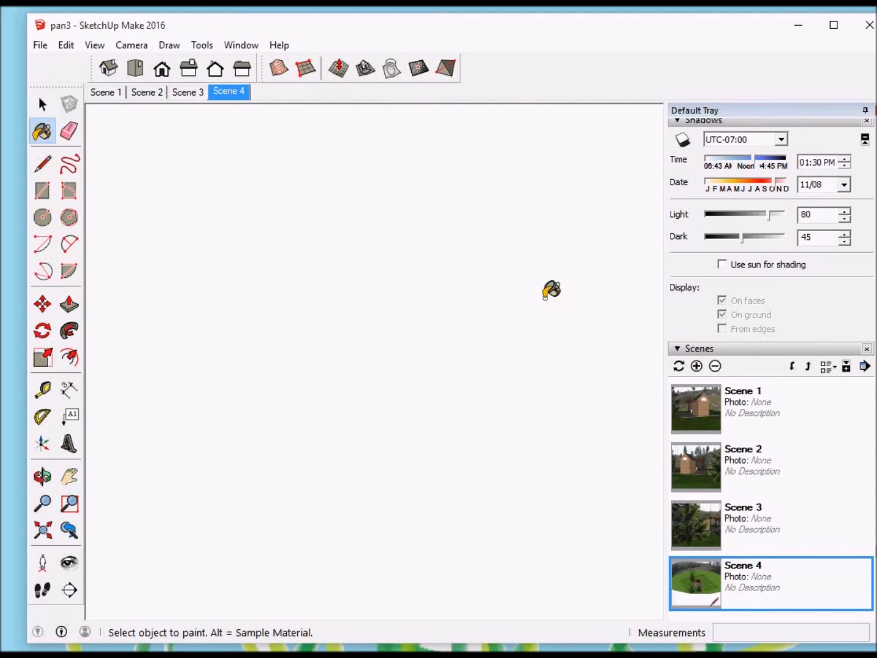
pyautogui.scroll(-5, 551, 289)
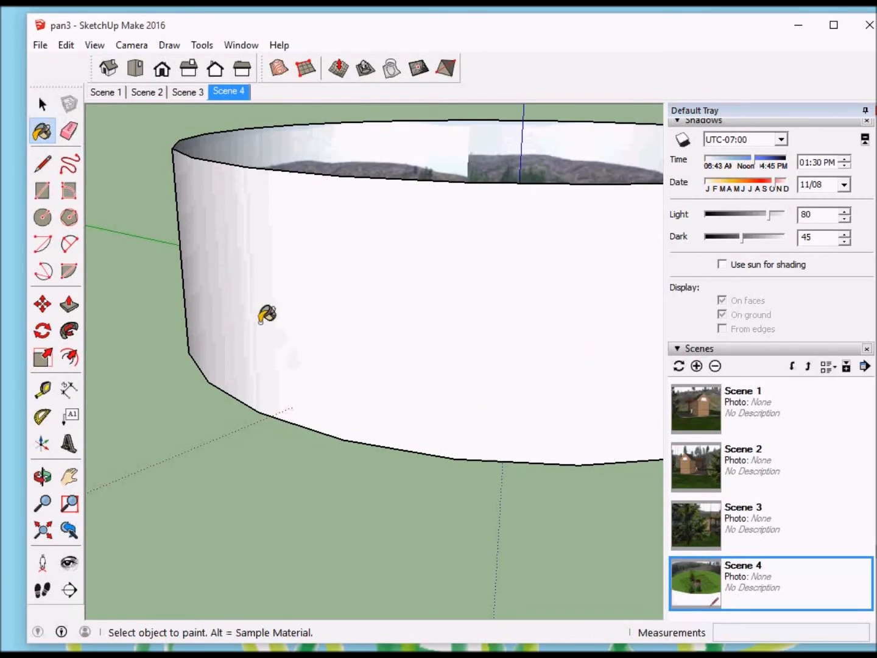
pyautogui.click(42, 304)
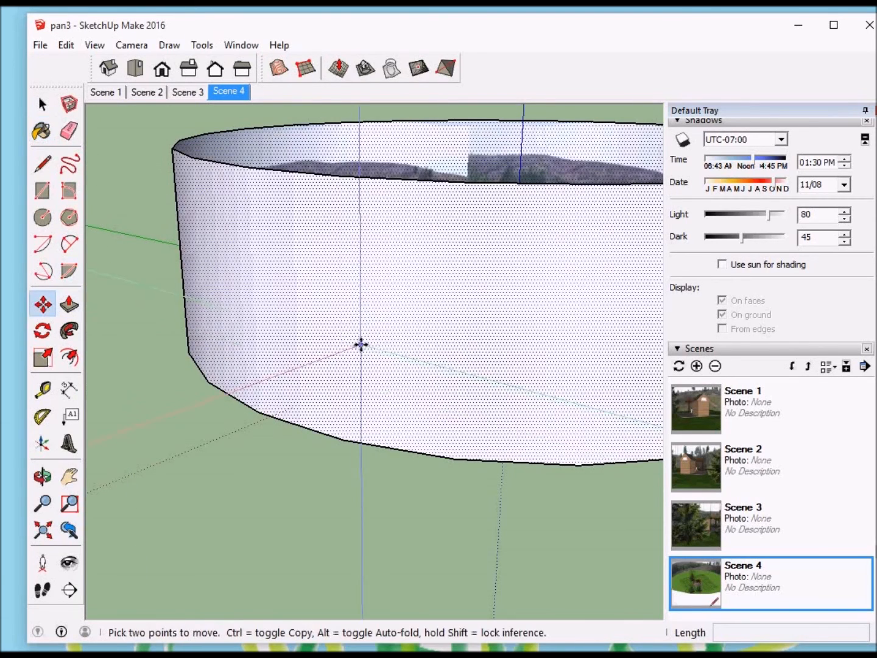
pyautogui.click(344, 441)
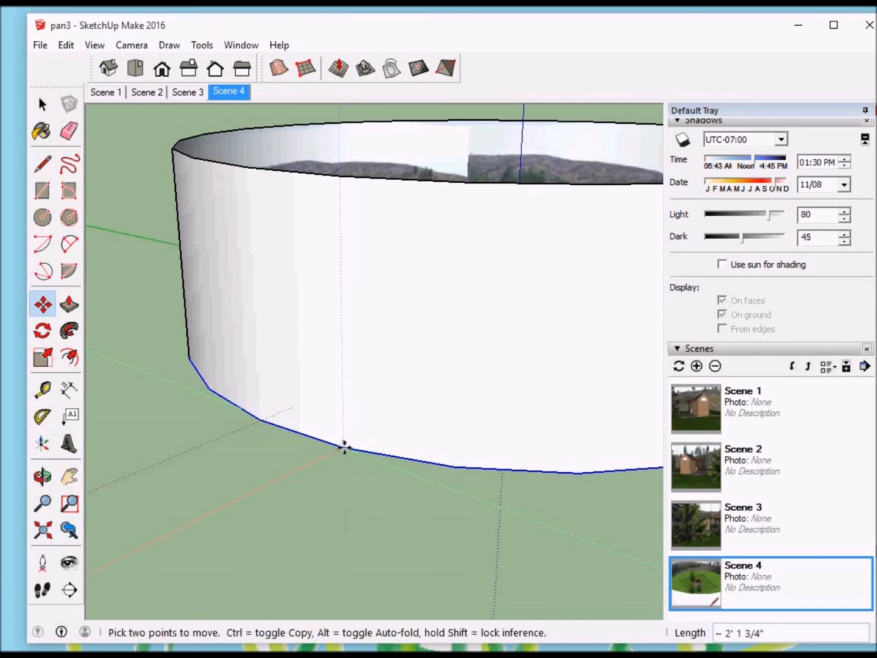
pyautogui.click(342, 453)
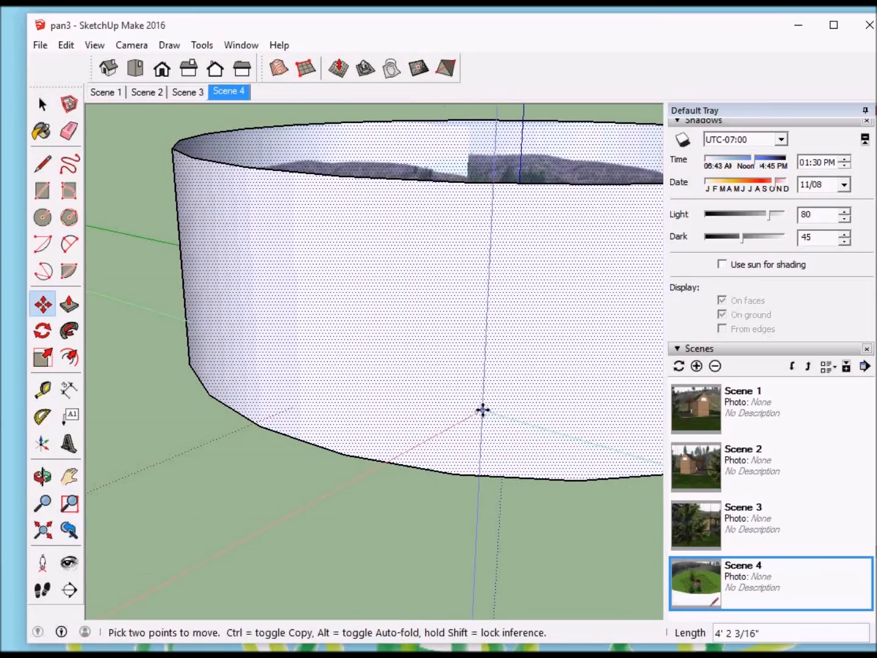
# Step: Add a fifth scene viewing the door side of the shed and the pergola across the lawn
pyautogui.moveTo(499, 299); pyautogui.dragTo(498, 431, button='middle')
pyautogui.scroll(1, 524, 324)
pyautogui.scroll(8, 523, 324)
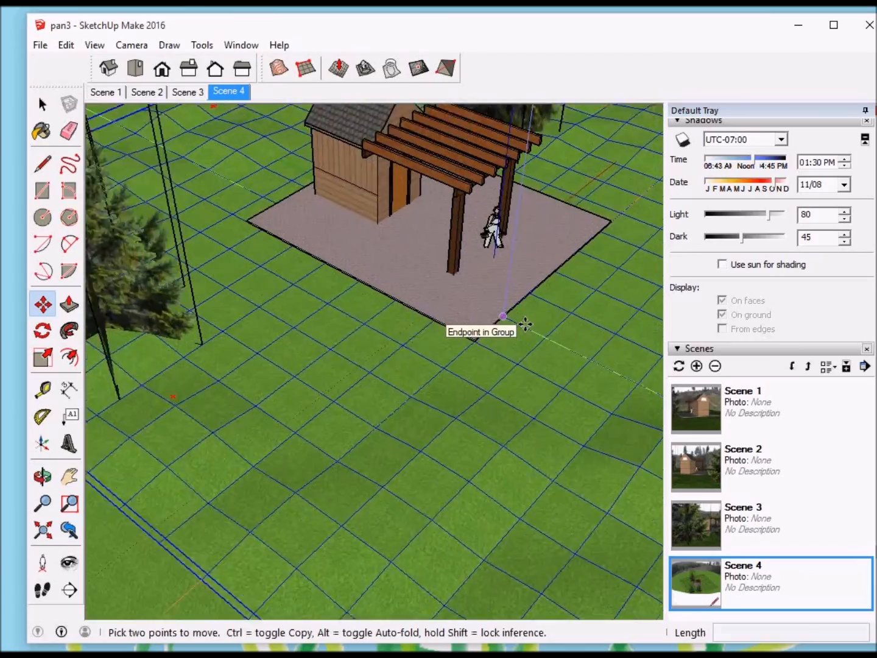
pyautogui.moveTo(525, 321); pyautogui.dragTo(515, 231, button='middle')
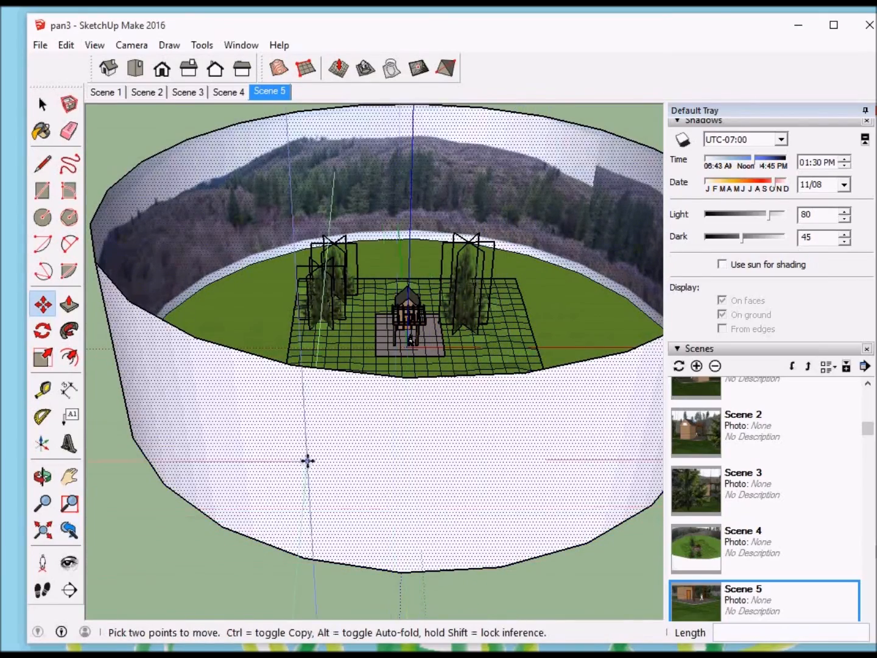
# Step: Raise the bottom edge of the panorama cylinder about 5' 7 7/8" toward the grass
pyautogui.click(420, 571)
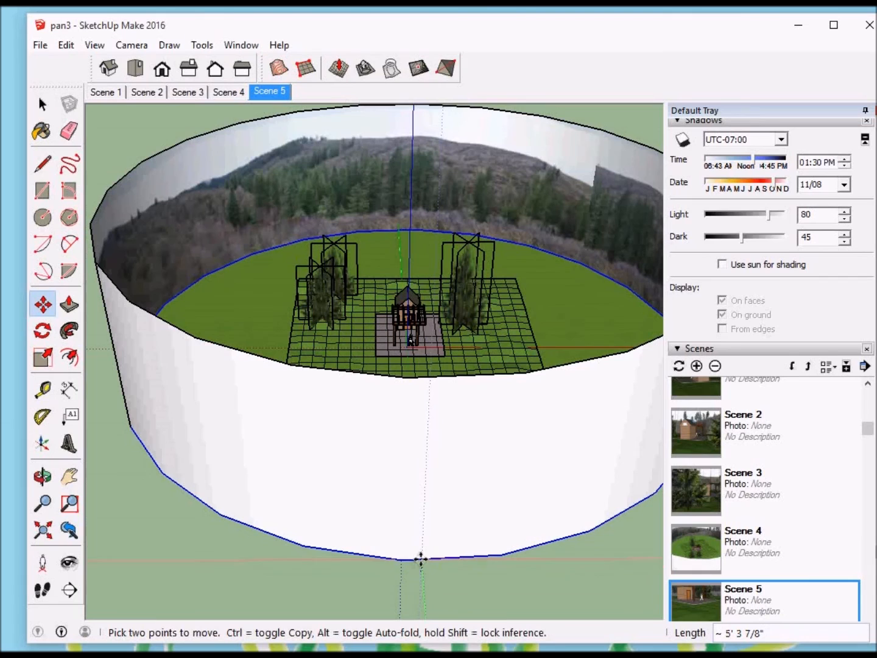
pyautogui.click(420, 558)
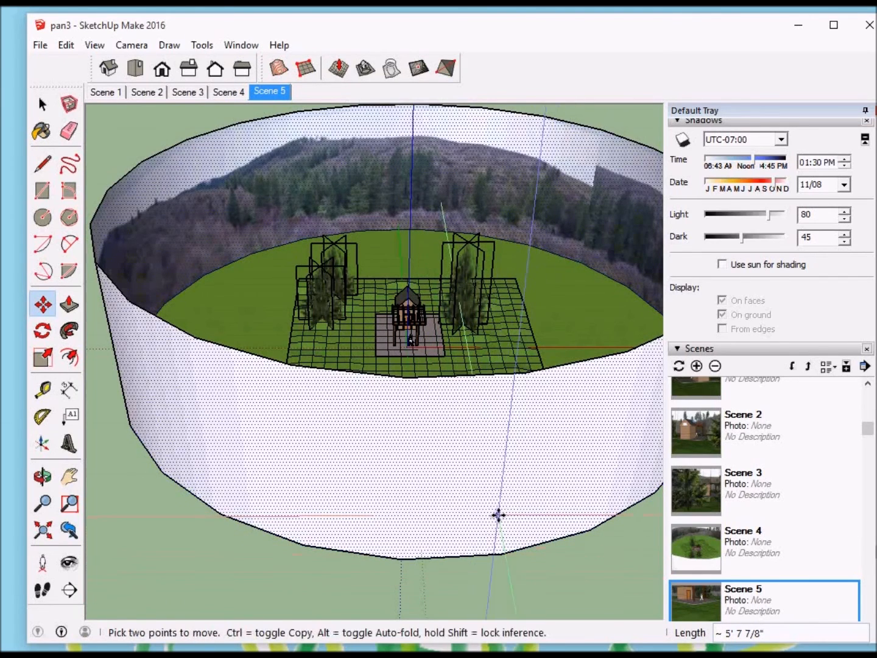
pyautogui.scroll(2, 428, 348)
pyautogui.scroll(5, 428, 348)
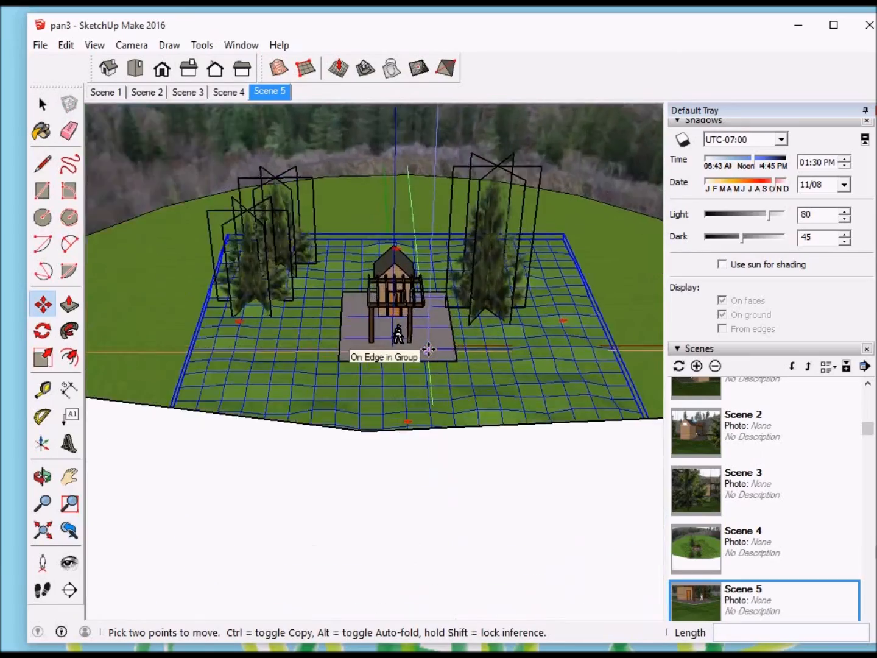
# Step: Add a sixth scene with a close ground-level view of the shed door and pergola against the forested hillside
pyautogui.press('o')
pyautogui.moveTo(428, 327); pyautogui.dragTo(431, 183)
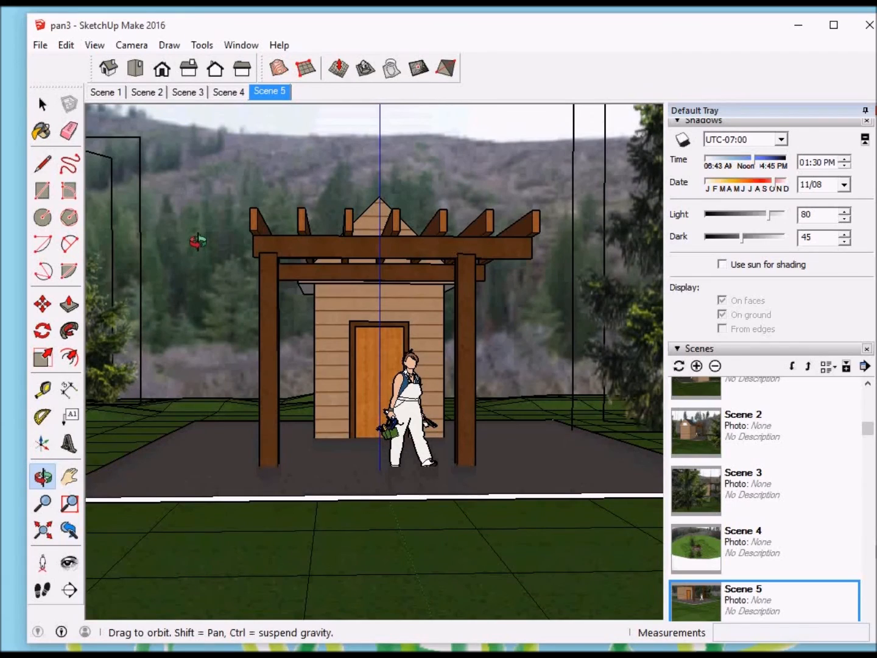
pyautogui.moveTo(198, 241); pyautogui.dragTo(302, 242)
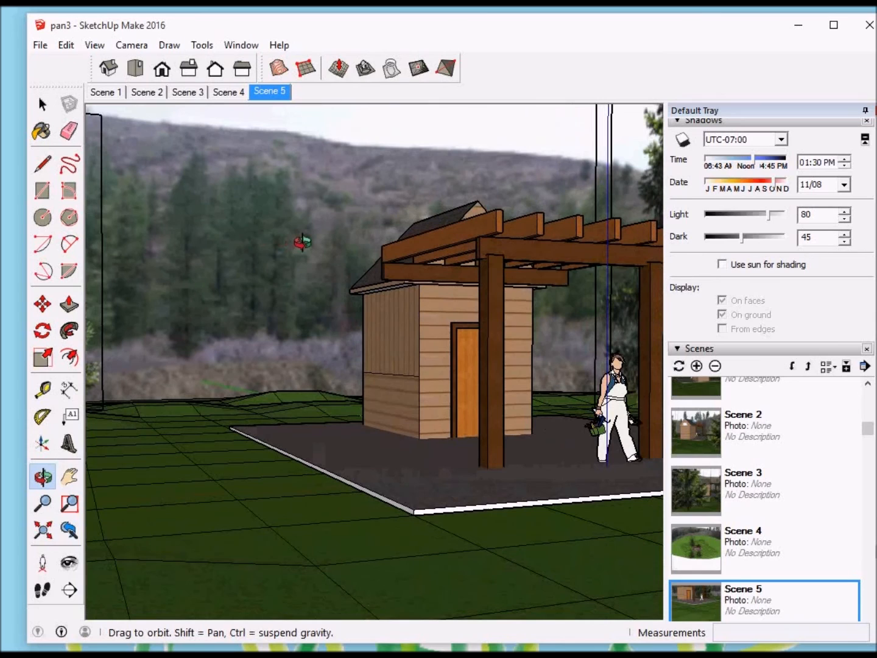
pyautogui.press('space')
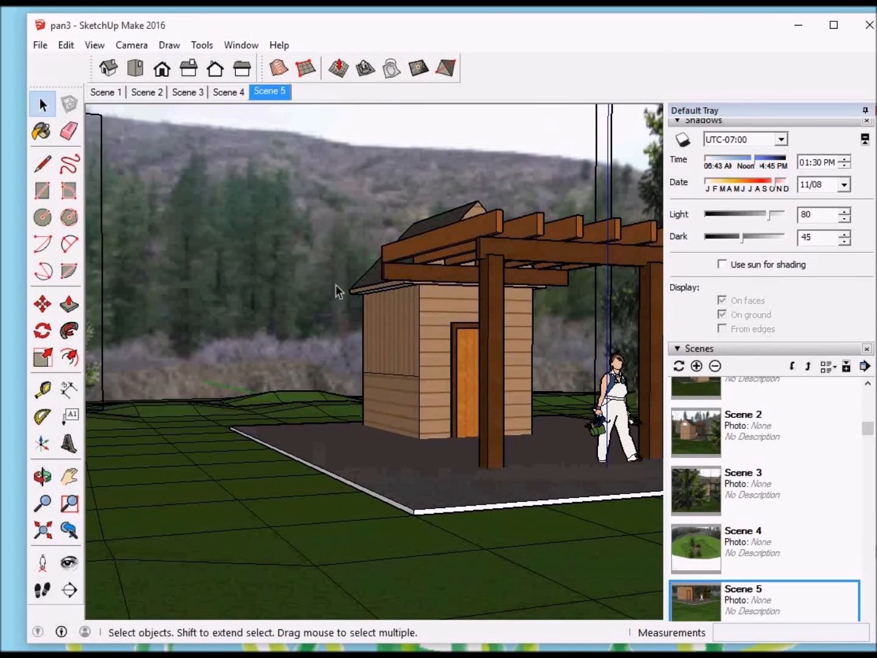
pyautogui.click(698, 367)
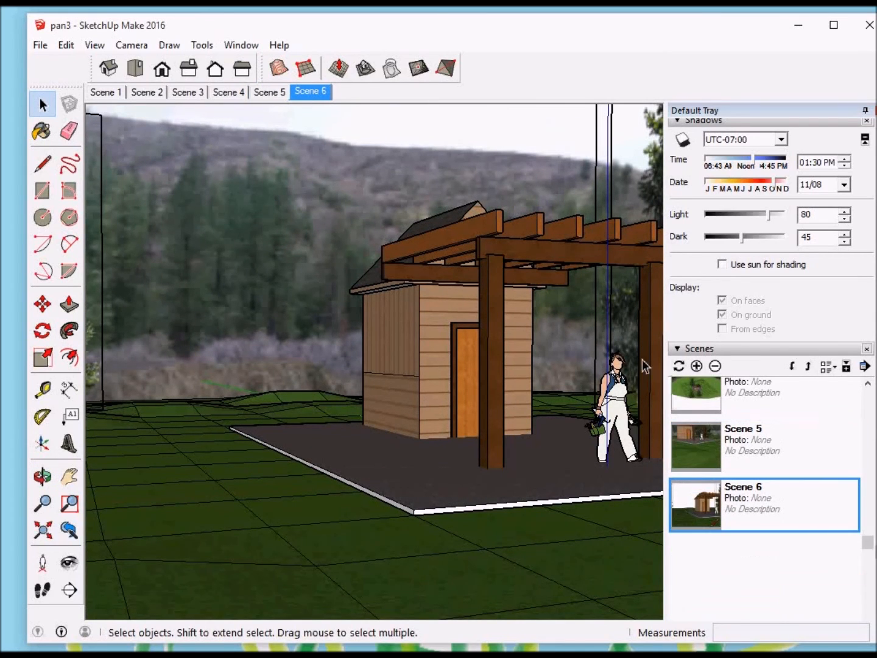
# Step: Add a seventh scene facing the shed door straight on through the pergola, with the forested hillside behind
pyautogui.press('o')
pyautogui.moveTo(584, 348); pyautogui.dragTo(440, 343)
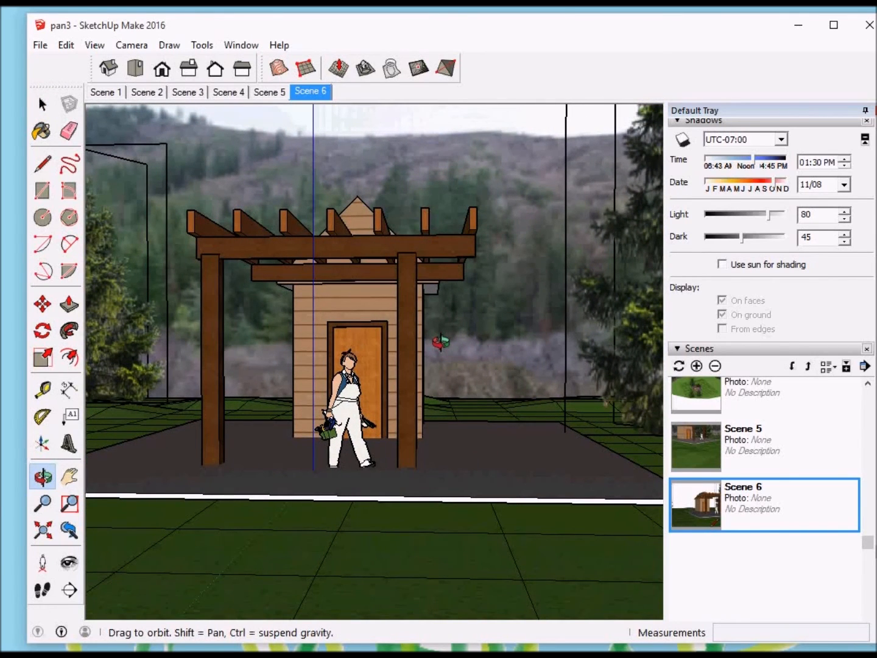
pyautogui.press('space')
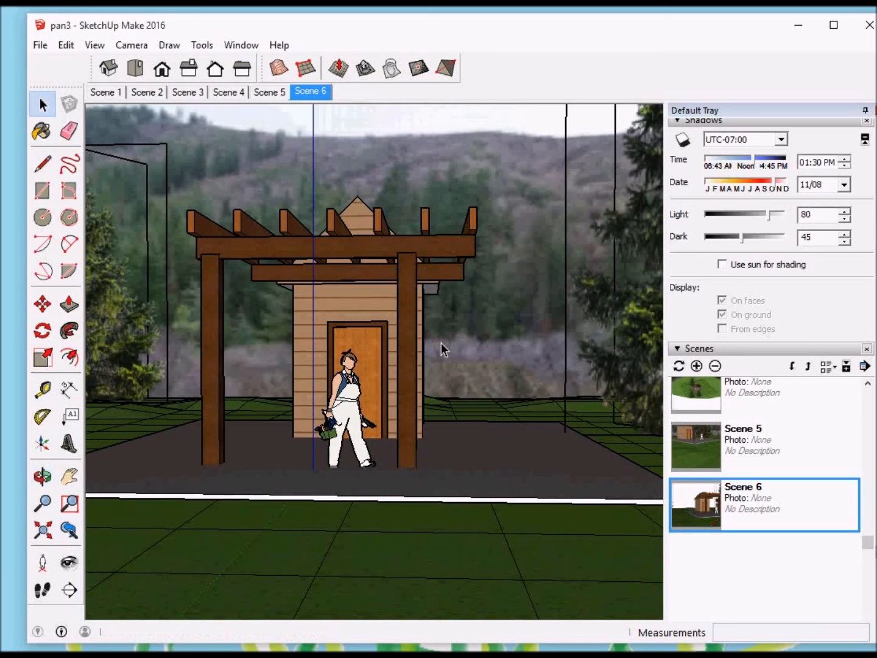
pyautogui.click(697, 365)
# Step: Add an eighth scene with a wider corner view of the shed and pergola beside the large evergreen
pyautogui.press('o')
pyautogui.moveTo(509, 345); pyautogui.dragTo(443, 357)
pyautogui.scroll(-3, 443, 356)
pyautogui.moveTo(443, 363); pyautogui.dragTo(463, 366, button='middle')
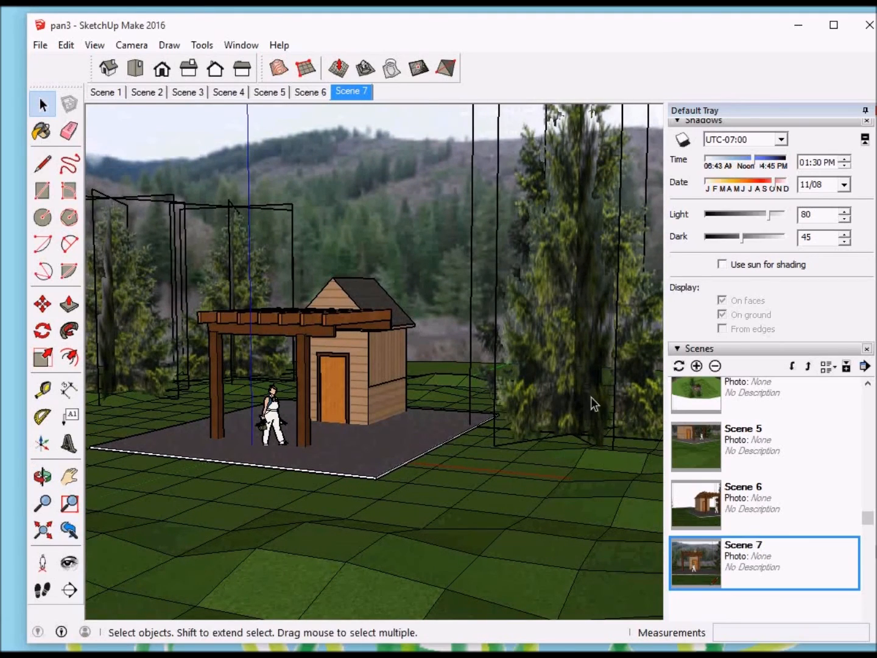
pyautogui.click(696, 366)
# Step: Add a ninth scene from a slightly higher angle showing the pergola, shed and evergreens across the lawn
pyautogui.moveTo(540, 387); pyautogui.dragTo(399, 405, button='middle')
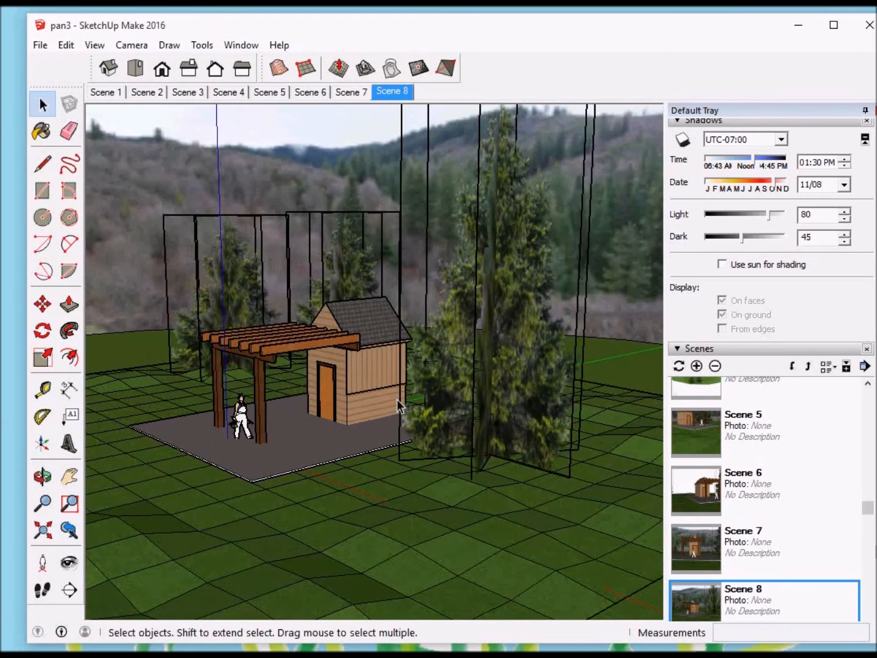
pyautogui.click(697, 366)
pyautogui.moveTo(535, 414); pyautogui.dragTo(560, 382, button='middle')
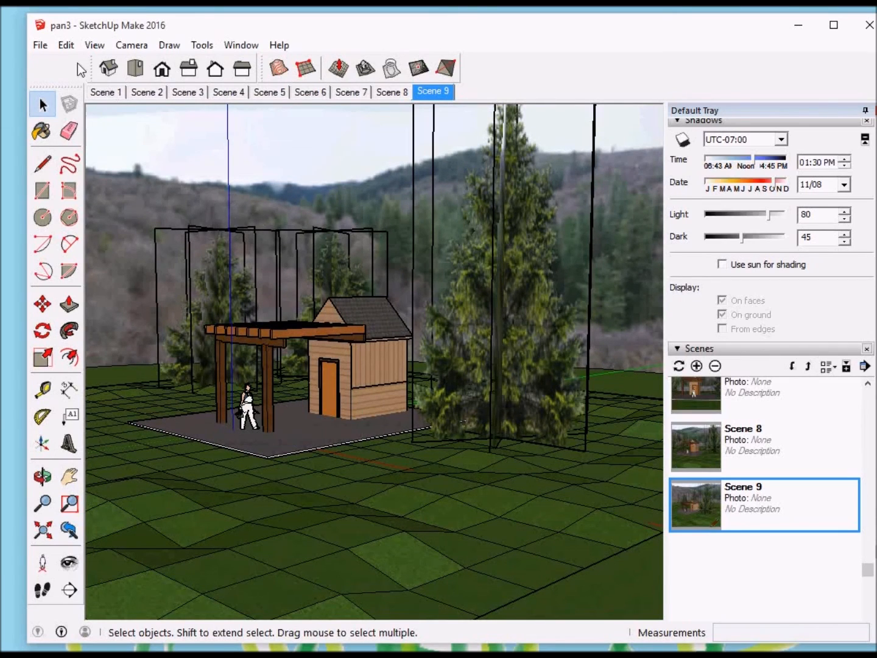
# Step: Play the scene animation through the saved views and stop it at Scene 9
pyautogui.click(95, 47)
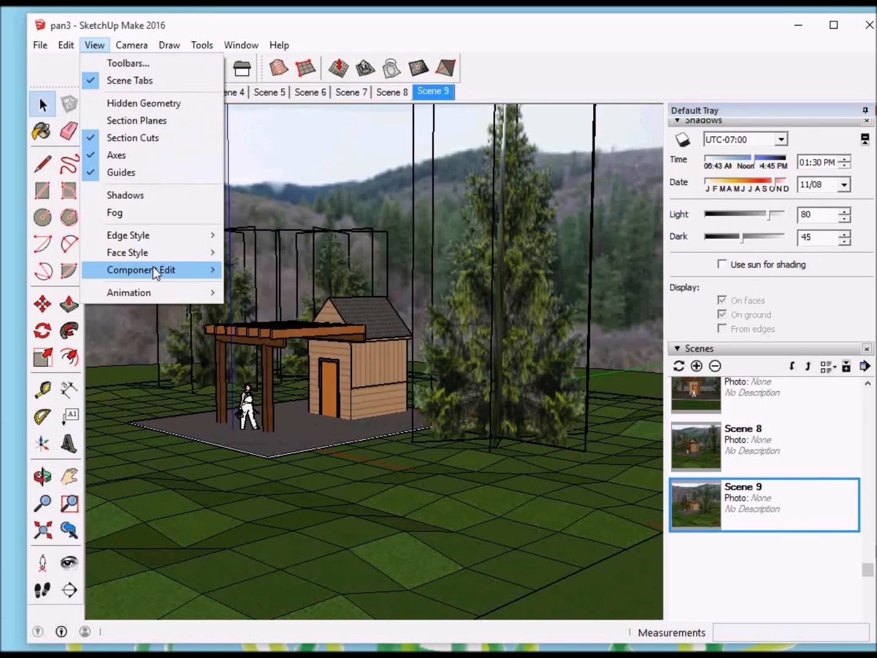
pyautogui.moveTo(168, 294)
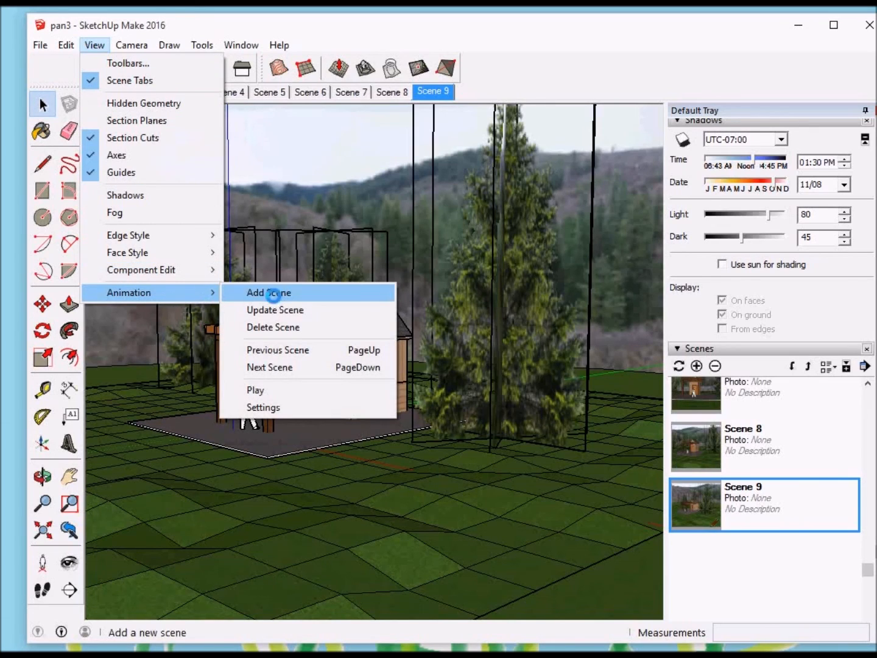
pyautogui.click(264, 388)
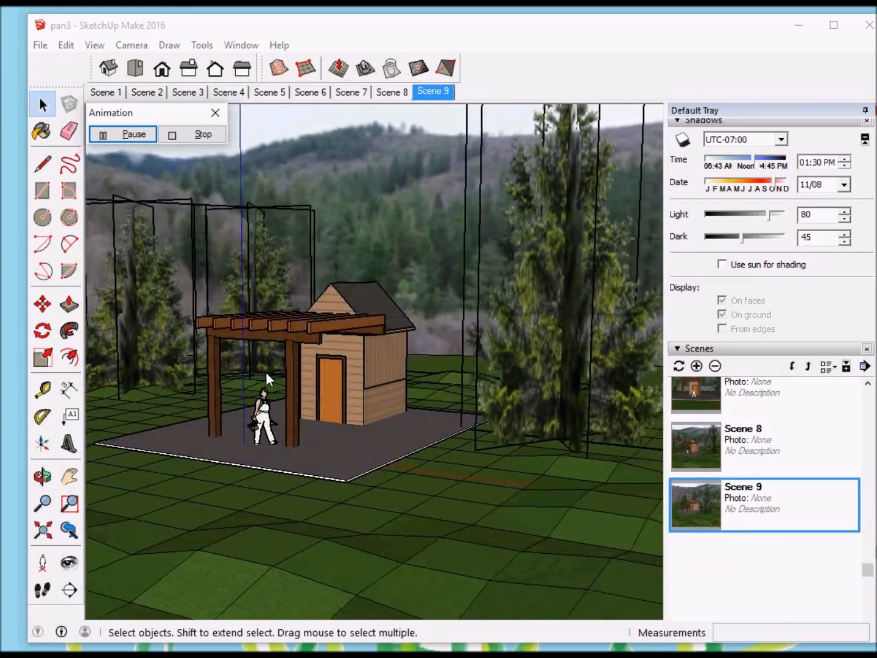
pyautogui.click(203, 134)
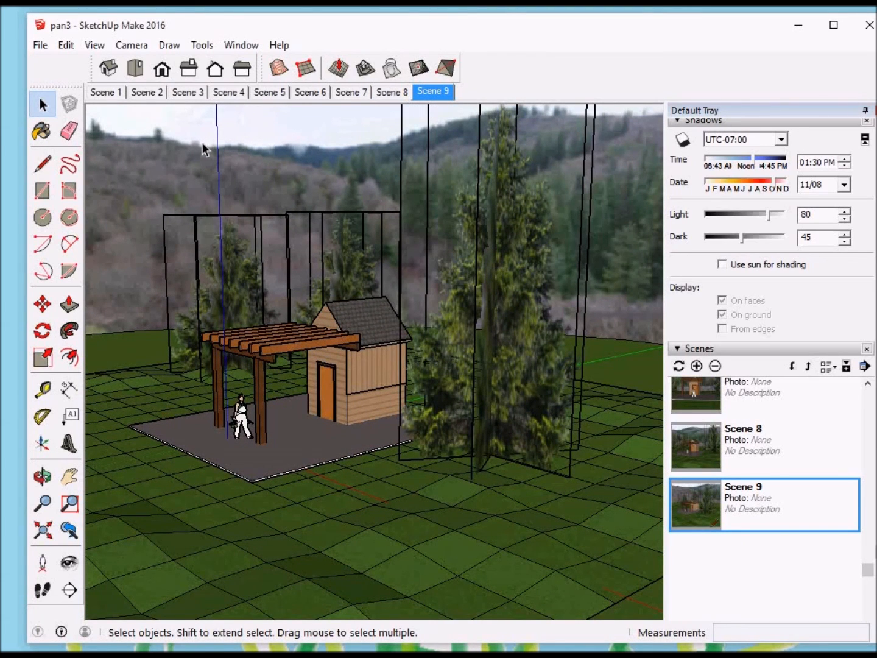
# Step: Step forward through the scenes to Scene 2 and back to Scene 1, and save the model
pyautogui.press('pagedown')
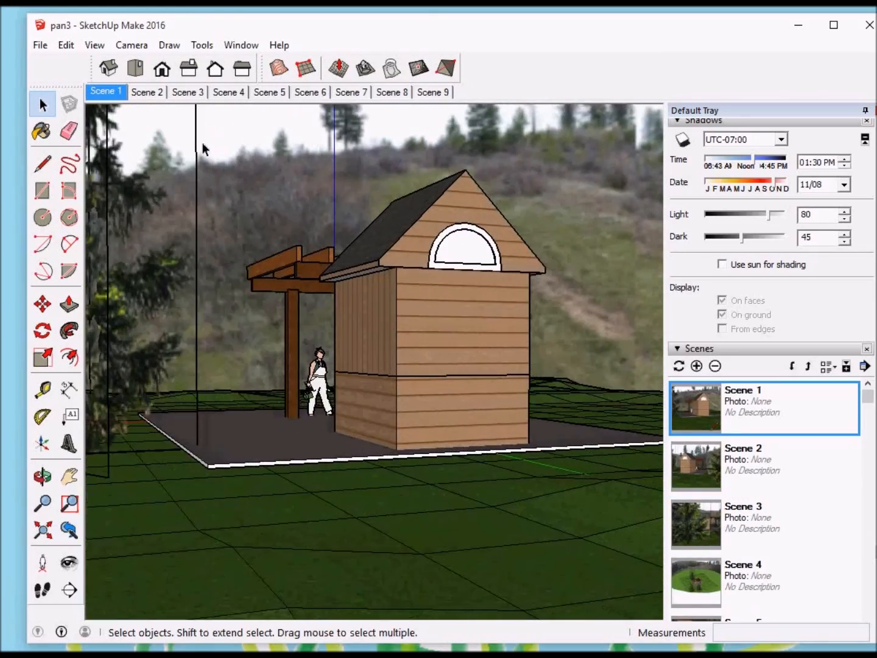
pyautogui.press('pagedown')
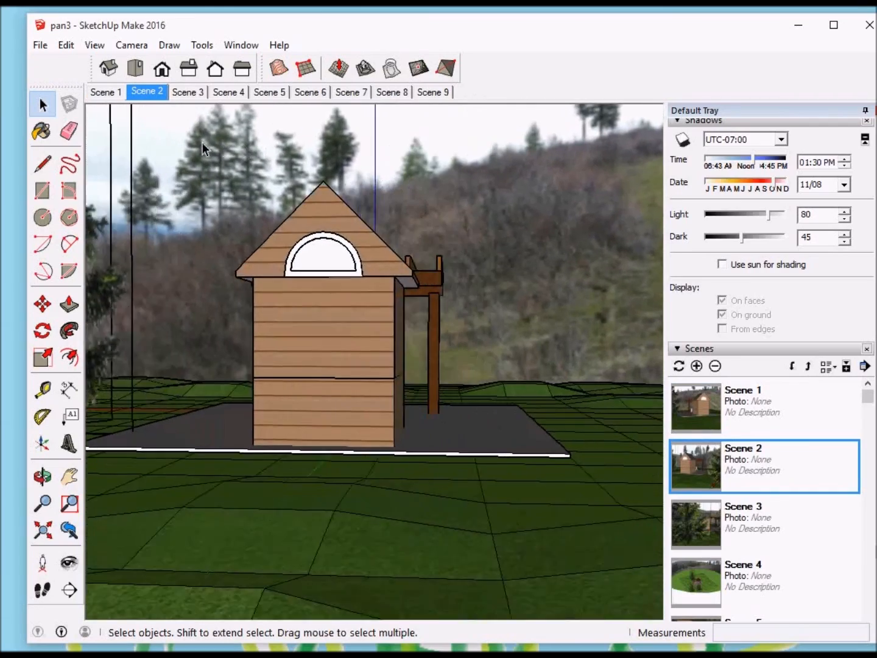
pyautogui.press('pageup')
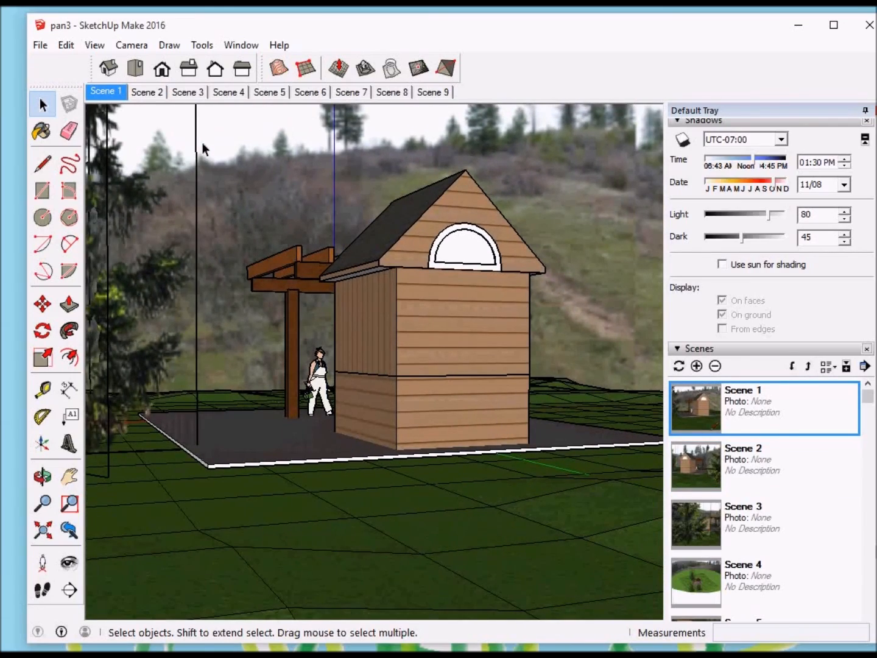
pyautogui.click(41, 45)
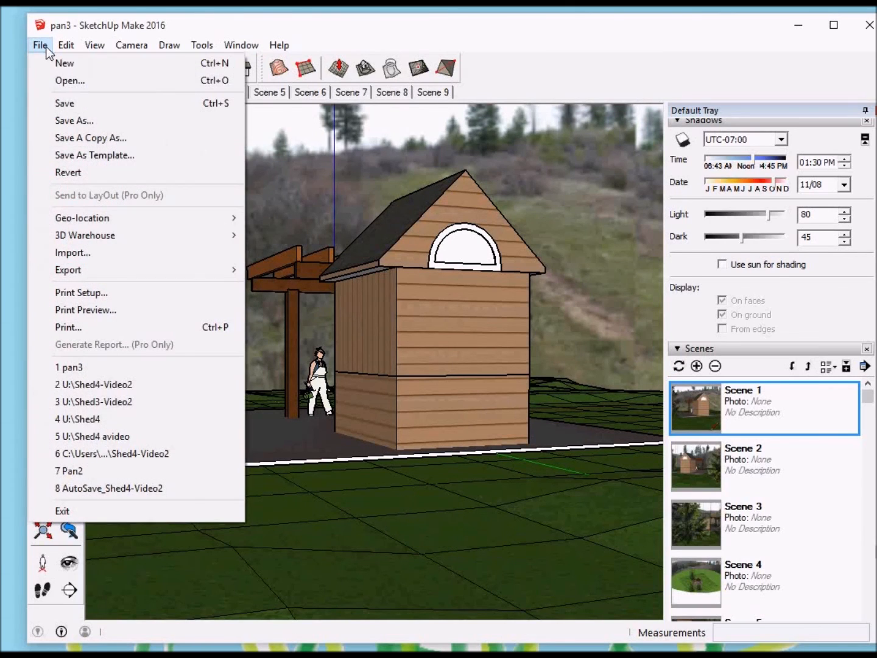
pyautogui.click(60, 98)
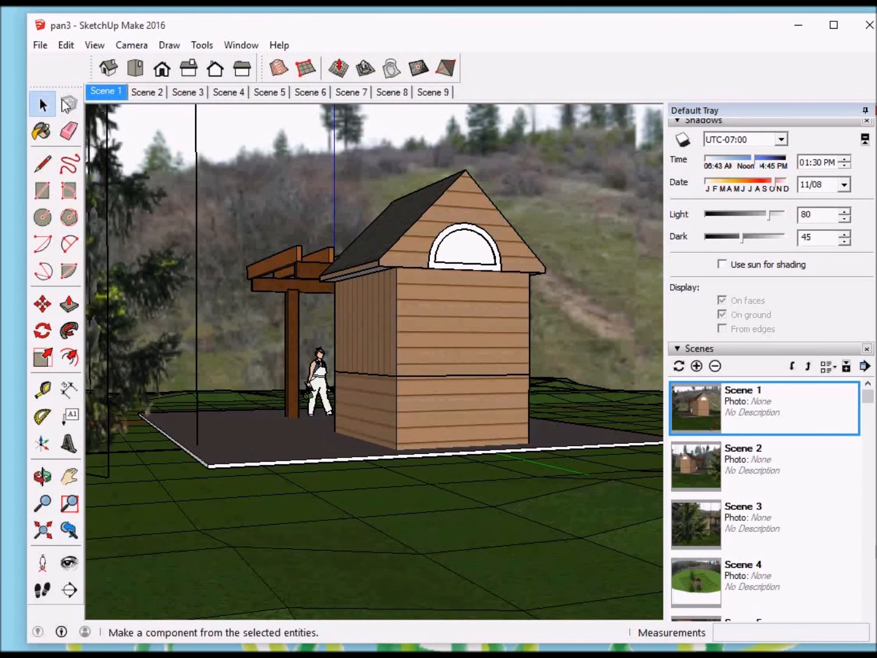